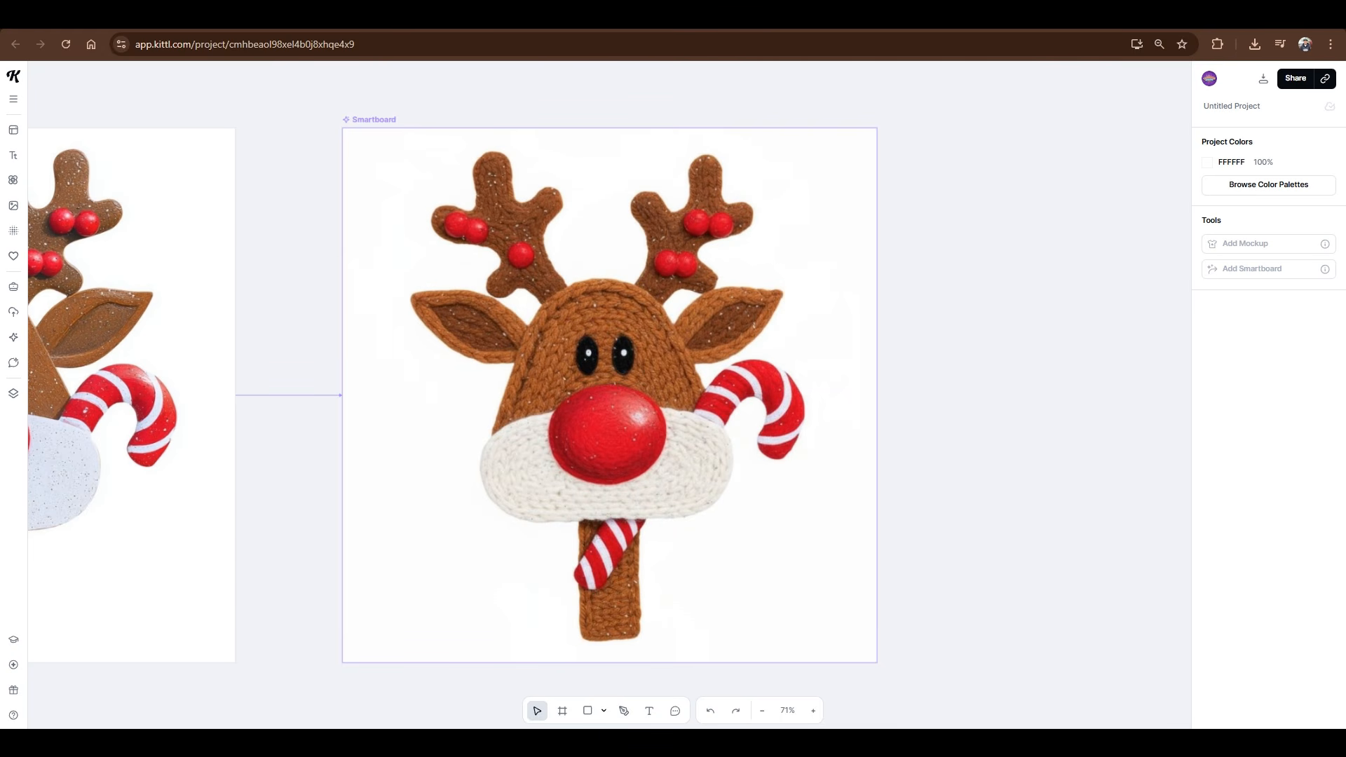
Create a 1200 × 1200 px artboard directly below the original reindeer artboard
{"action": "scroll", "coordinate": [662, 501], "scroll_direction": "down", "scroll_amount": 1}
{"action": "left_click_drag", "start_coordinate": [662, 501], "coordinate": [1006, 421]}
{"action": "left_click_drag", "start_coordinate": [279, 552], "coordinate": [487, 280]}
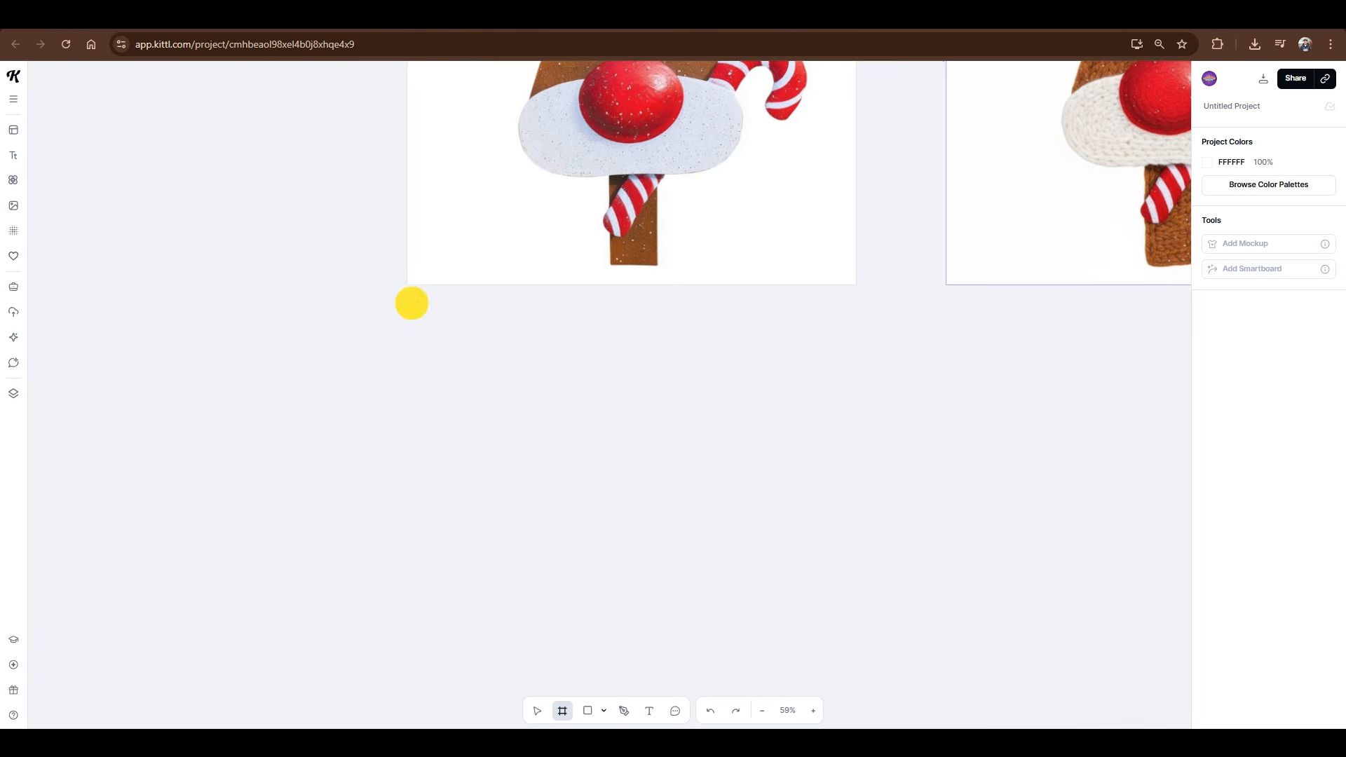
{"action": "left_click_drag", "start_coordinate": [411, 303], "coordinate": [874, 682]}
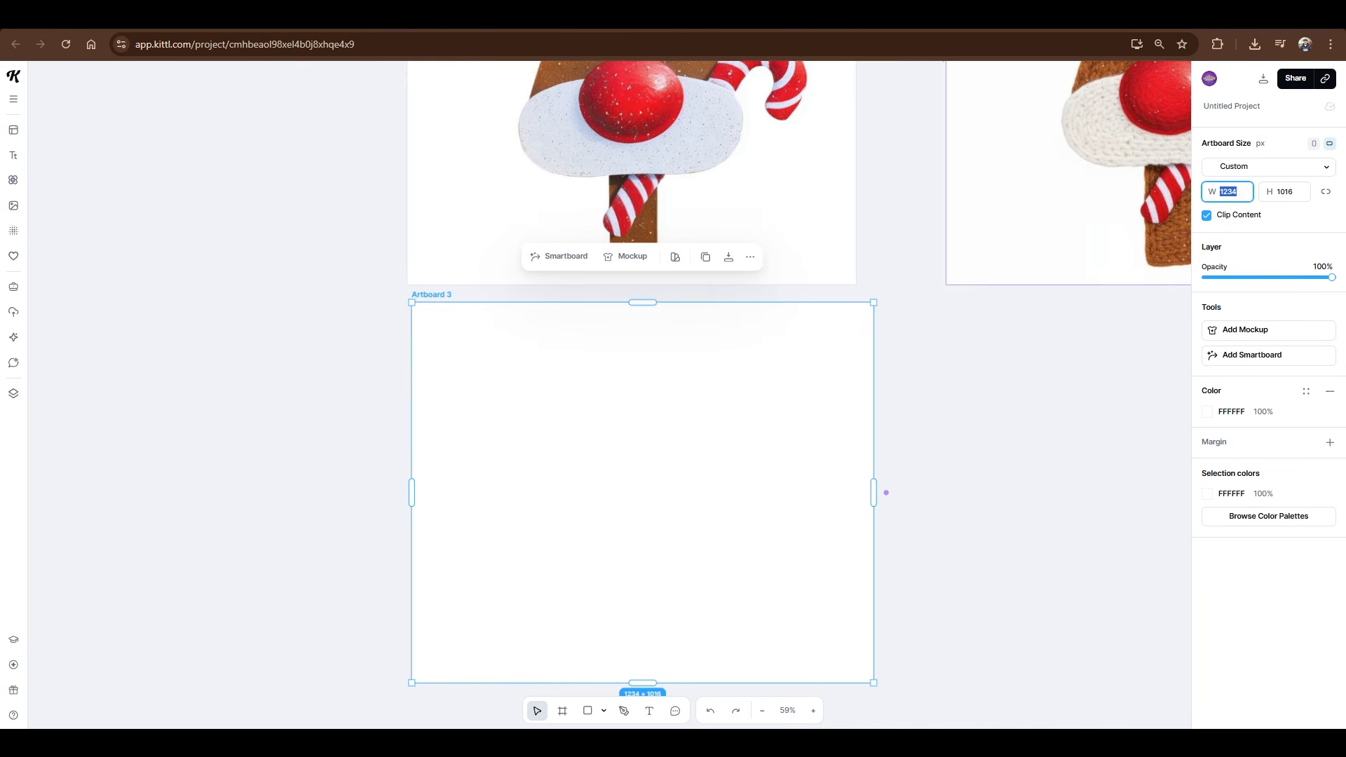
{"action": "key", "text": "Tab"}
{"action": "type", "text": "1200"}
{"action": "key", "text": "Return"}
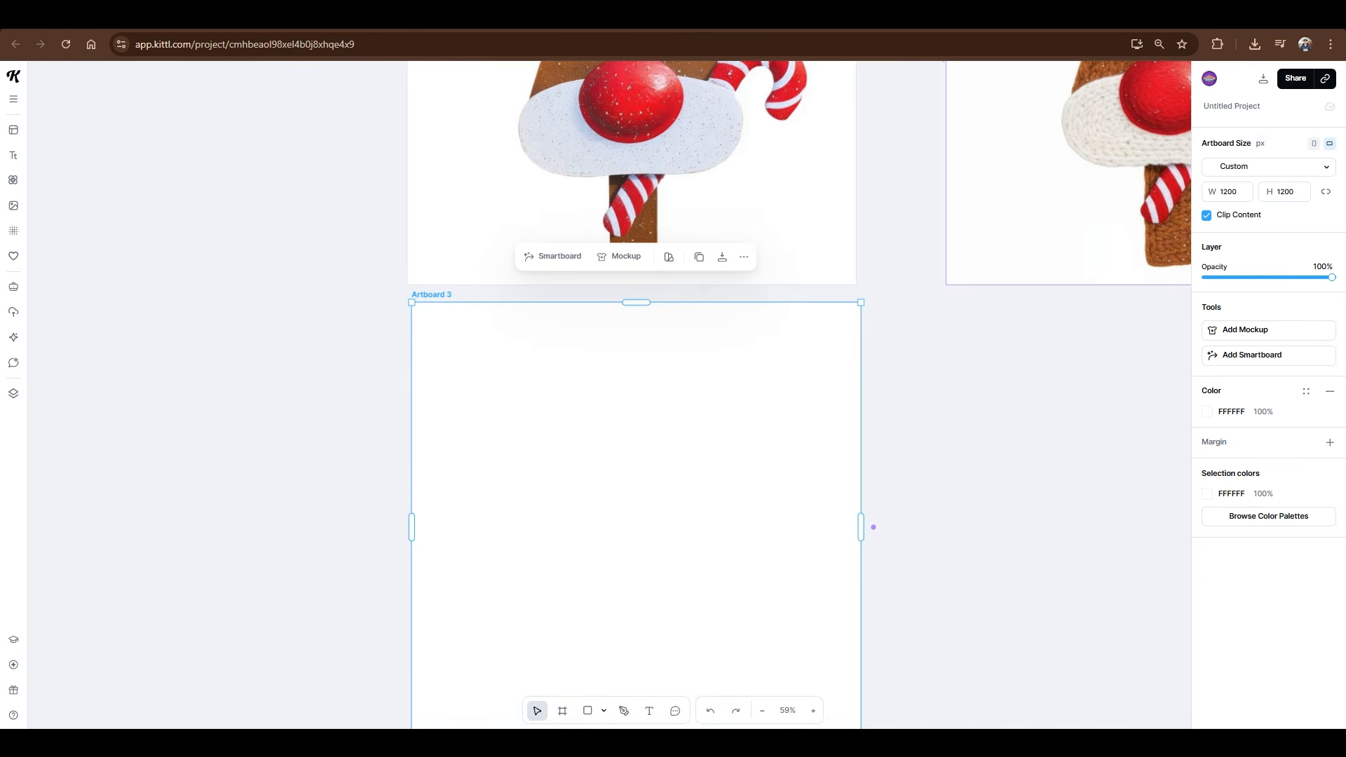
{"action": "left_click", "coordinate": [974, 407]}
{"action": "scroll", "coordinate": [788, 461], "scroll_direction": "down", "scroll_amount": 3}
{"action": "left_click_drag", "start_coordinate": [760, 471], "coordinate": [760, 486]}
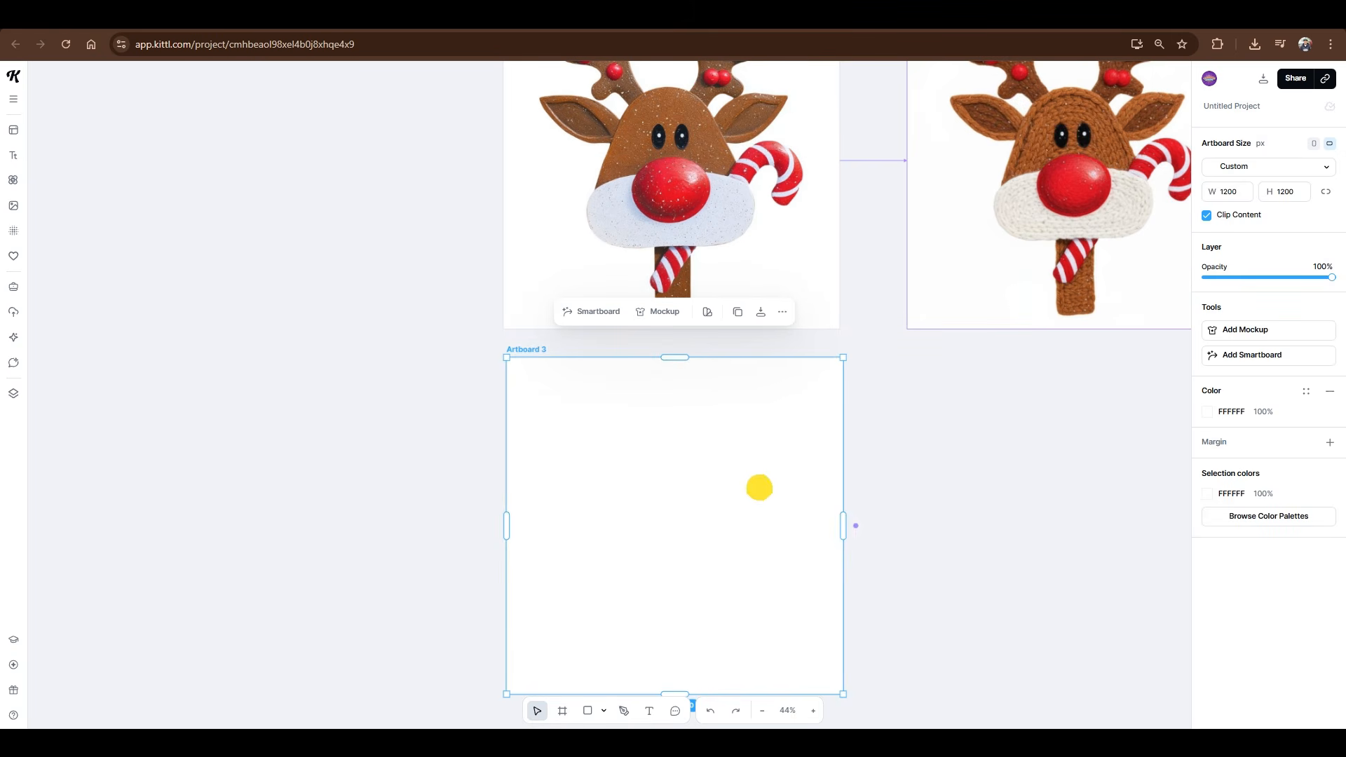
Place the ginger cat image on the empty artboard, scale it to 1200 × 1200 px and align it to fill the artboard
{"action": "left_click_drag", "start_coordinate": [1052, 505], "coordinate": [741, 504]}
{"action": "scroll", "coordinate": [742, 504], "scroll_direction": "down", "scroll_amount": 4}
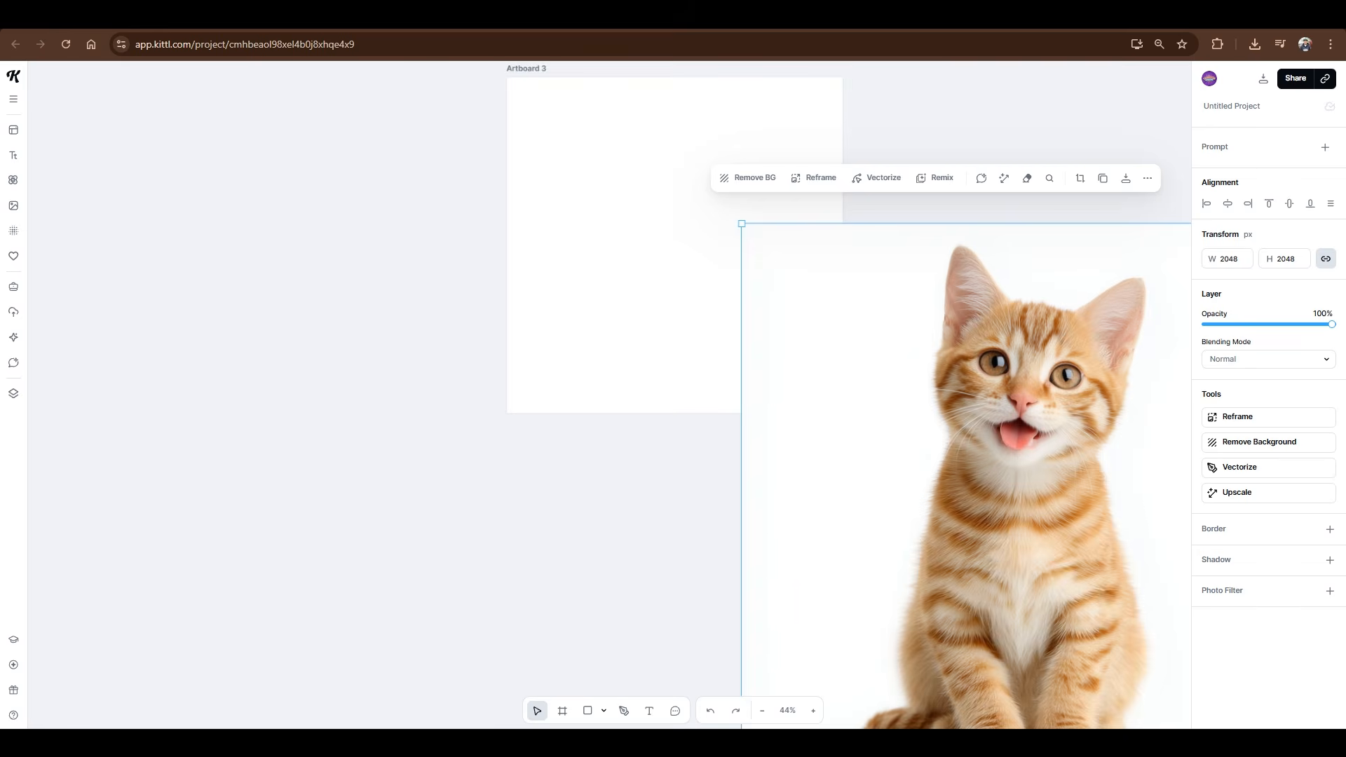
{"action": "scroll", "coordinate": [919, 495], "scroll_direction": "up", "scroll_amount": 1}
{"action": "scroll", "coordinate": [919, 495], "scroll_direction": "down", "scroll_amount": 4}
{"action": "left_click_drag", "start_coordinate": [939, 502], "coordinate": [775, 408]}
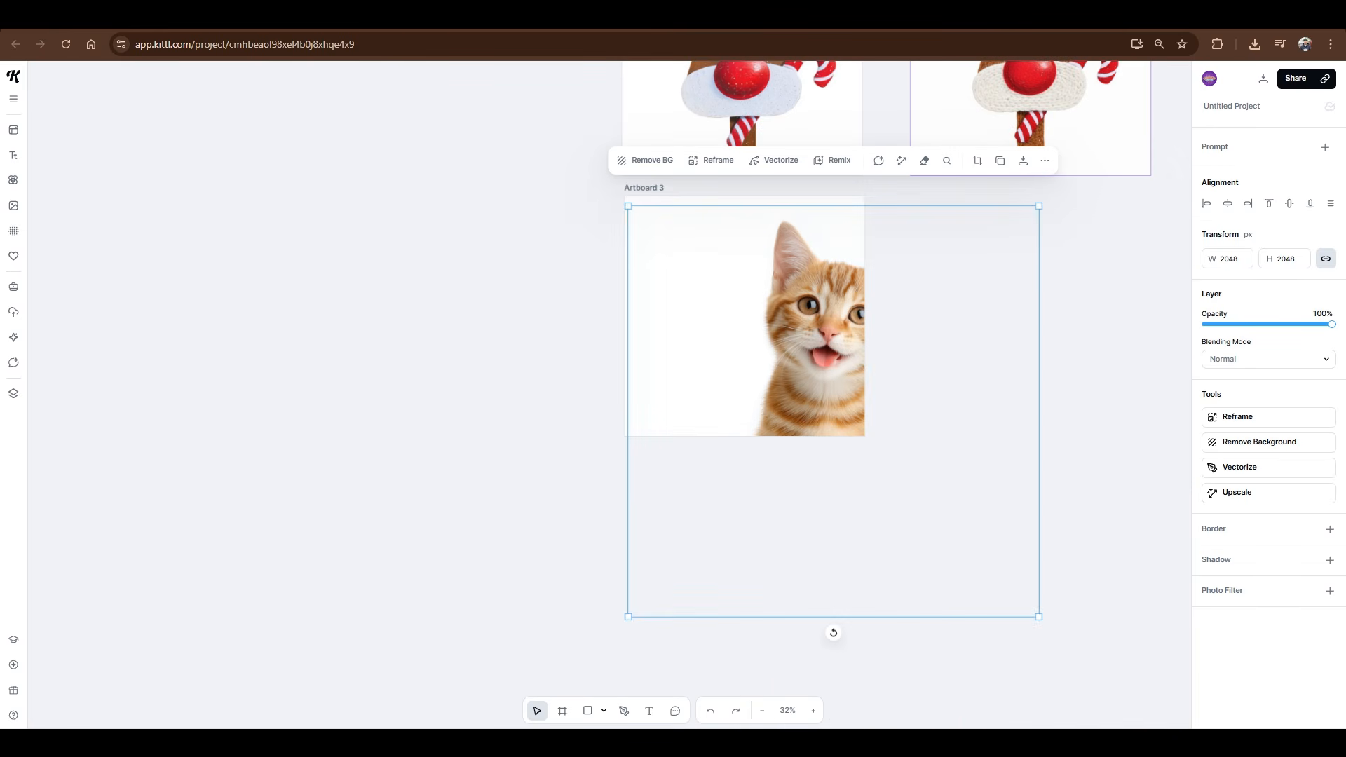
{"action": "left_click_drag", "start_coordinate": [1039, 617], "coordinate": [858, 436]}
{"action": "left_click_drag", "start_coordinate": [858, 206], "coordinate": [872, 201]}
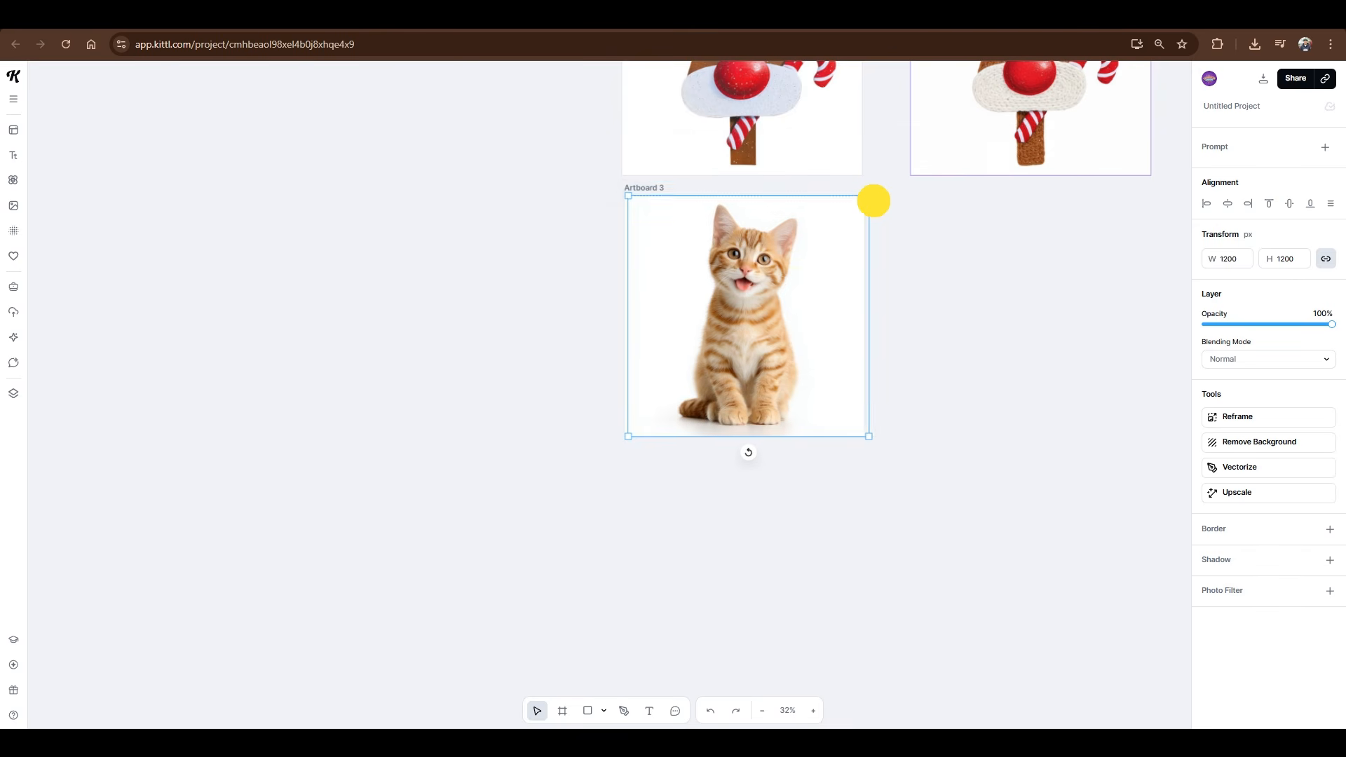
{"action": "left_click", "coordinate": [952, 343]}
{"action": "left_click", "coordinate": [801, 335]}
{"action": "left_click", "coordinate": [926, 330]}
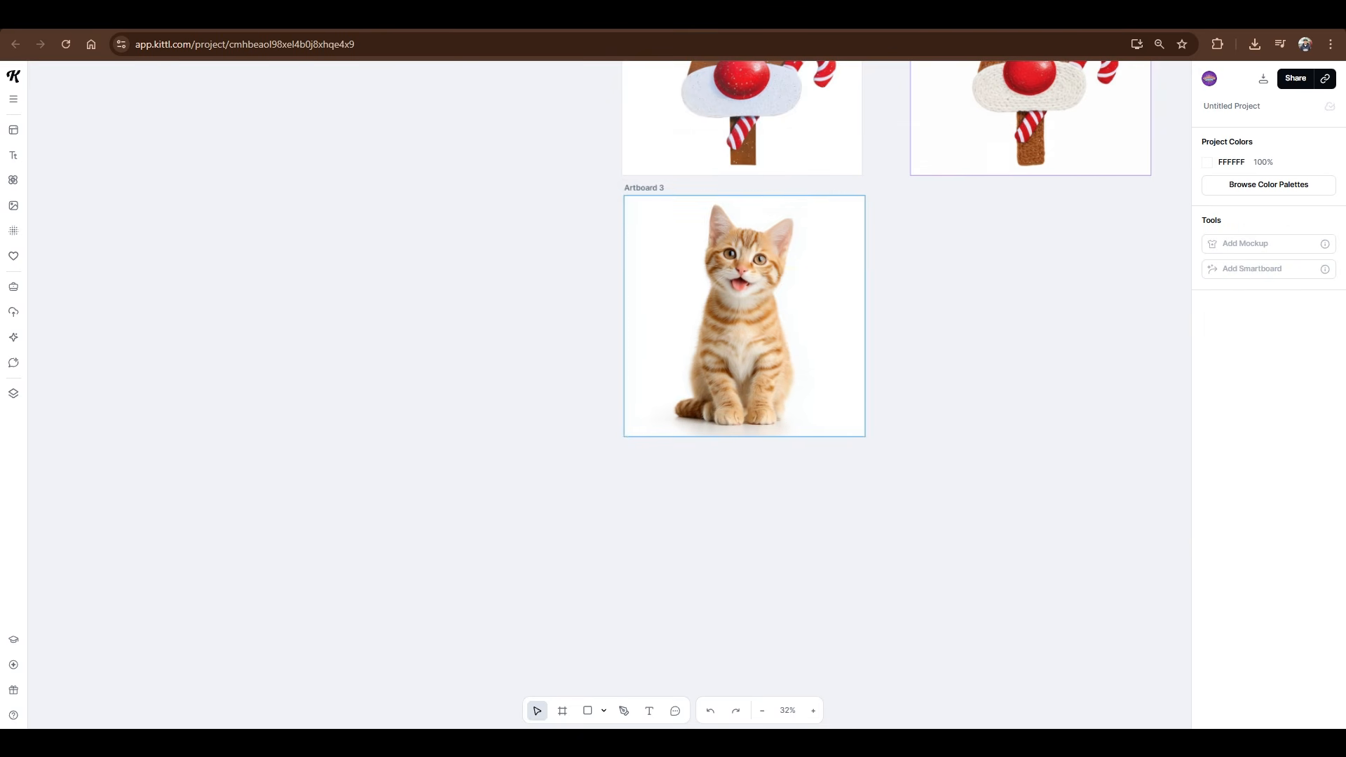
Add a Smartboard from the cat artboard and generate it with the pasted prompt starting "Create this same woven-like image, with a handmade appearance"
{"action": "left_click", "coordinate": [644, 188]}
{"action": "left_click", "coordinate": [661, 150]}
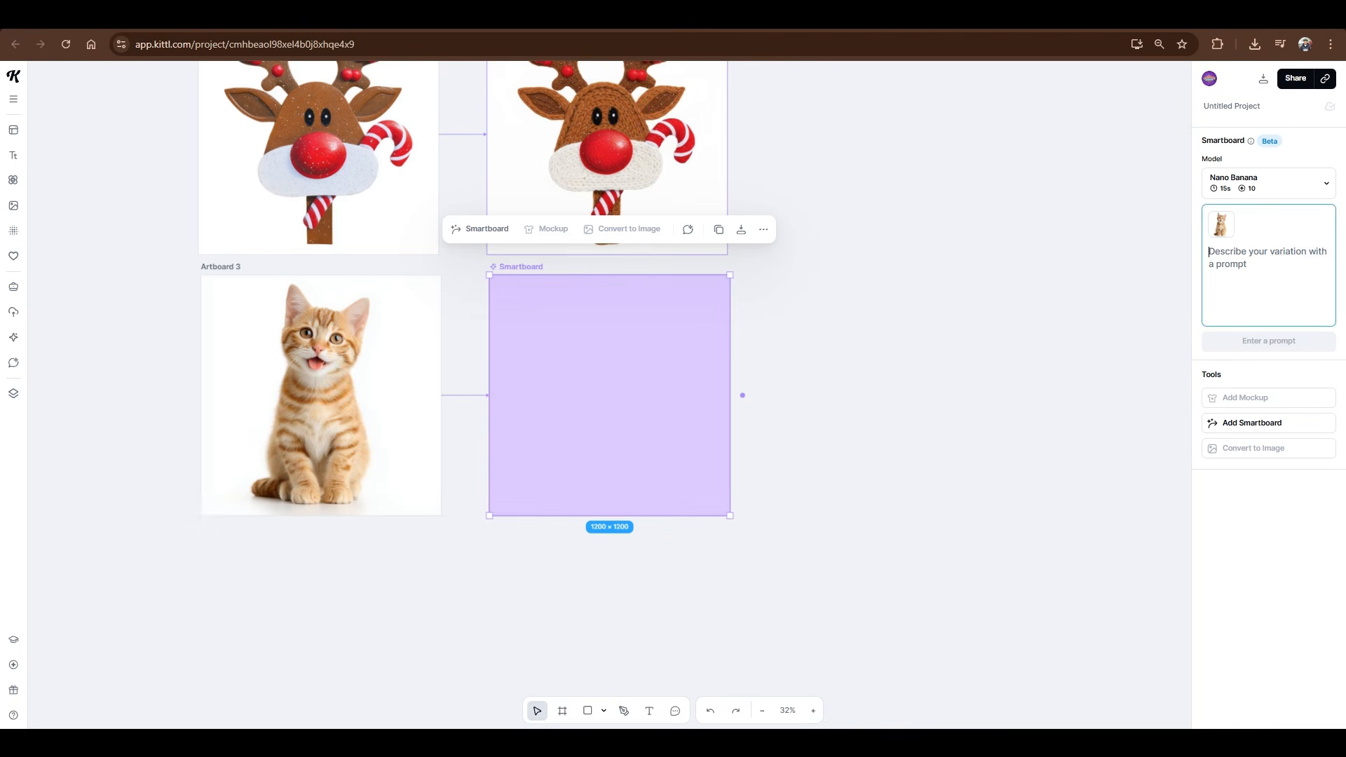
{"action": "key", "text": "ctrl+v"}
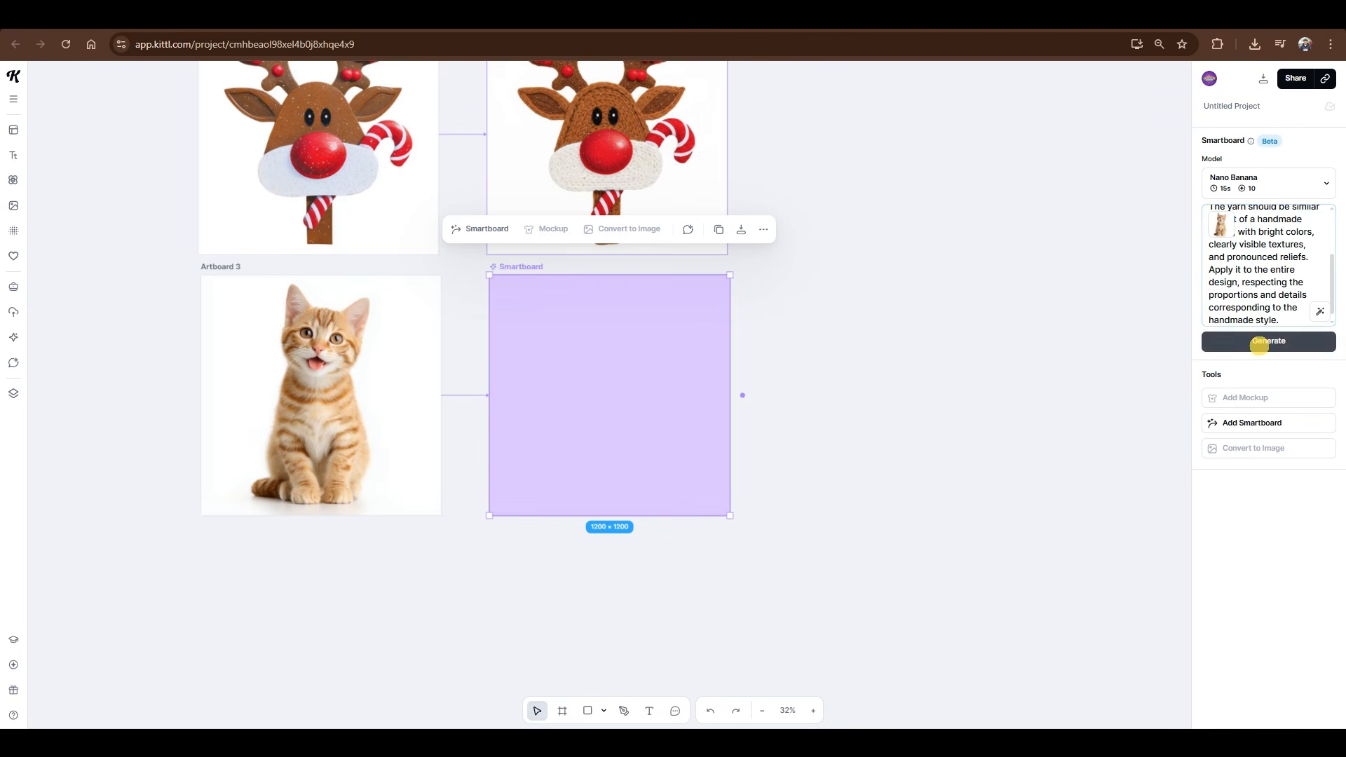
{"action": "left_click", "coordinate": [1255, 340]}
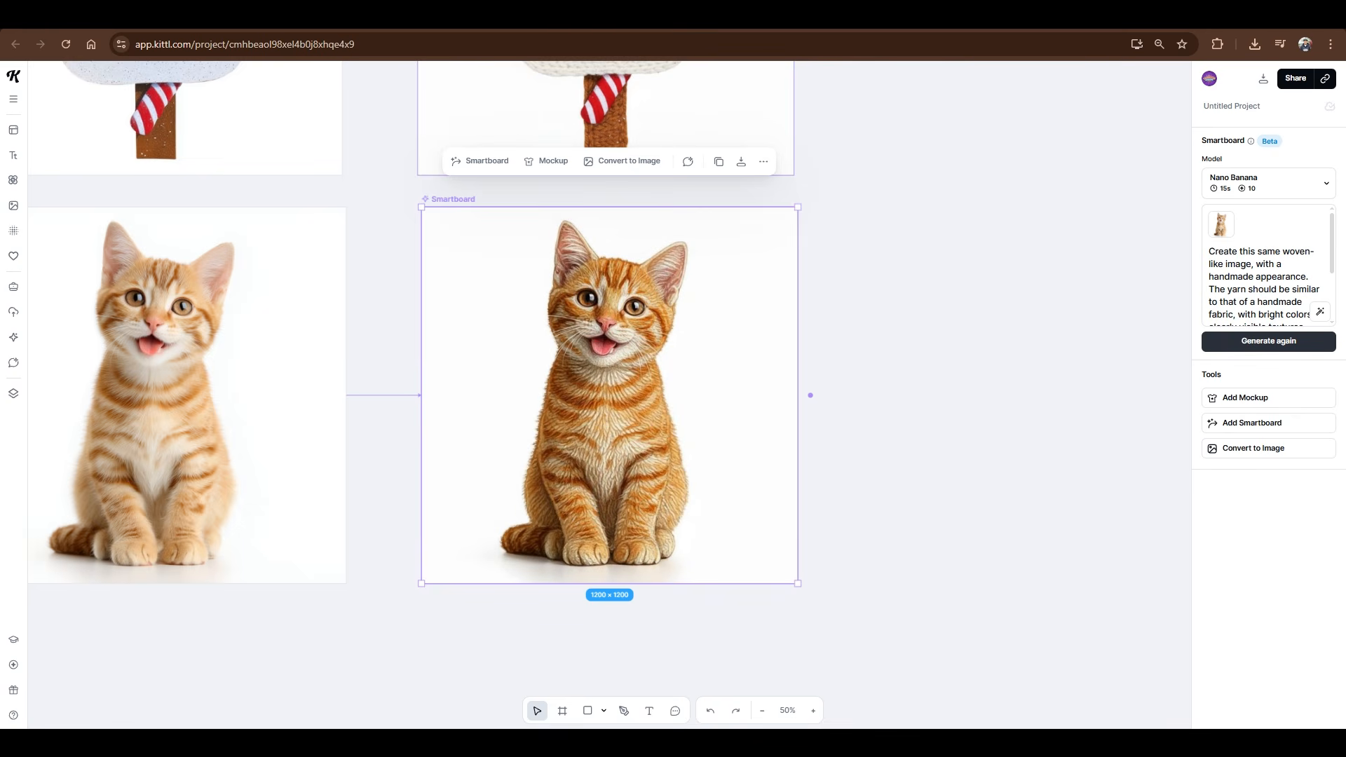
{"action": "left_click", "coordinate": [954, 378]}
{"action": "scroll", "coordinate": [597, 404], "scroll_direction": "up", "scroll_amount": 8}
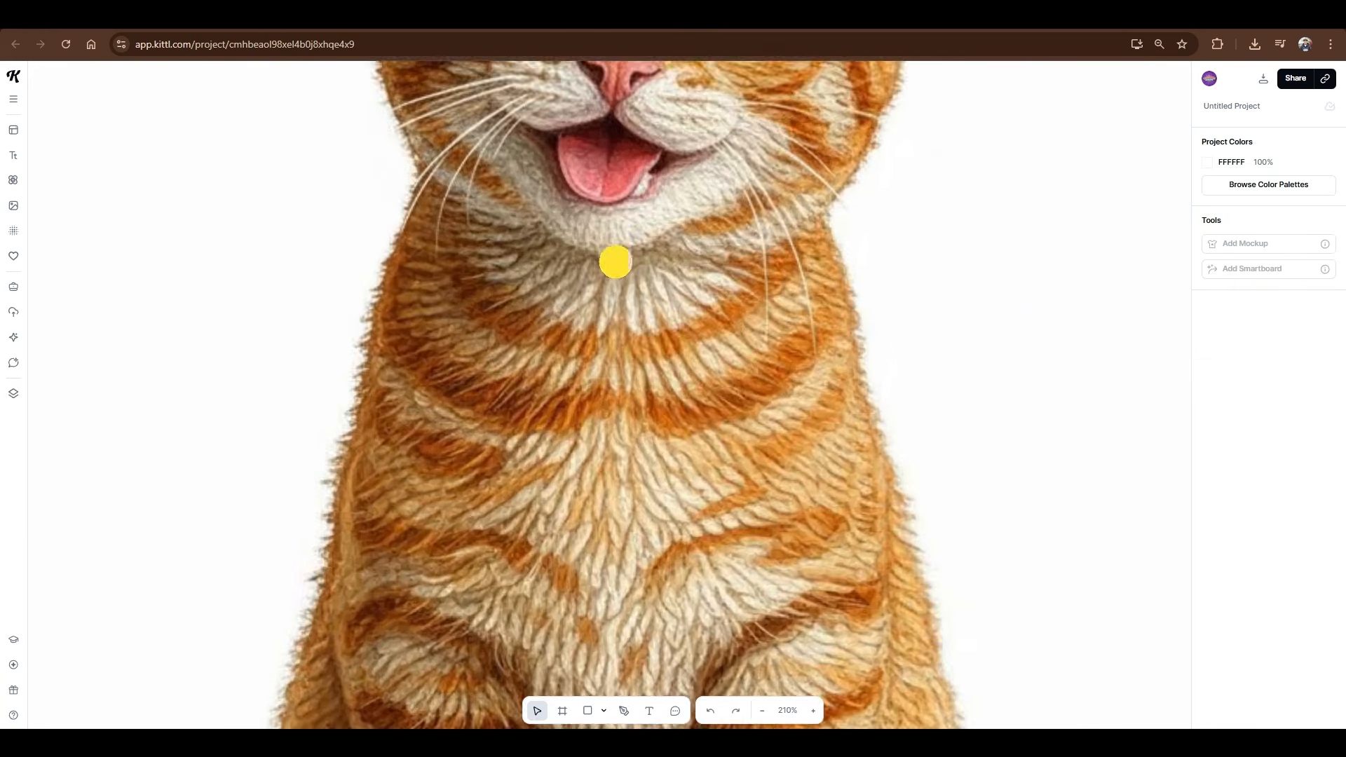
Create another 1200 × 1200 px artboard below the original cat artboard
{"action": "mouse_move", "coordinate": [615, 261]}
{"action": "left_mouse_down"}
{"action": "mouse_move", "coordinate": [626, 574]}
{"action": "mouse_move", "coordinate": [982, 303]}
{"action": "mouse_move", "coordinate": [929, 137]}
{"action": "left_mouse_up"}
{"action": "scroll", "coordinate": [627, 561], "scroll_direction": "down", "scroll_amount": 5}
{"action": "scroll", "coordinate": [982, 303], "scroll_direction": "down", "scroll_amount": 2}
{"action": "scroll", "coordinate": [981, 303], "scroll_direction": "down", "scroll_amount": 2}
{"action": "left_click", "coordinate": [562, 711]}
{"action": "left_click_drag", "start_coordinate": [431, 291], "coordinate": [750, 639]}
{"action": "type", "text": "12"}
{"action": "type", "text": "00"}
{"action": "key", "text": "Tab"}
{"action": "type", "text": "1200"}
{"action": "key", "text": "Return"}
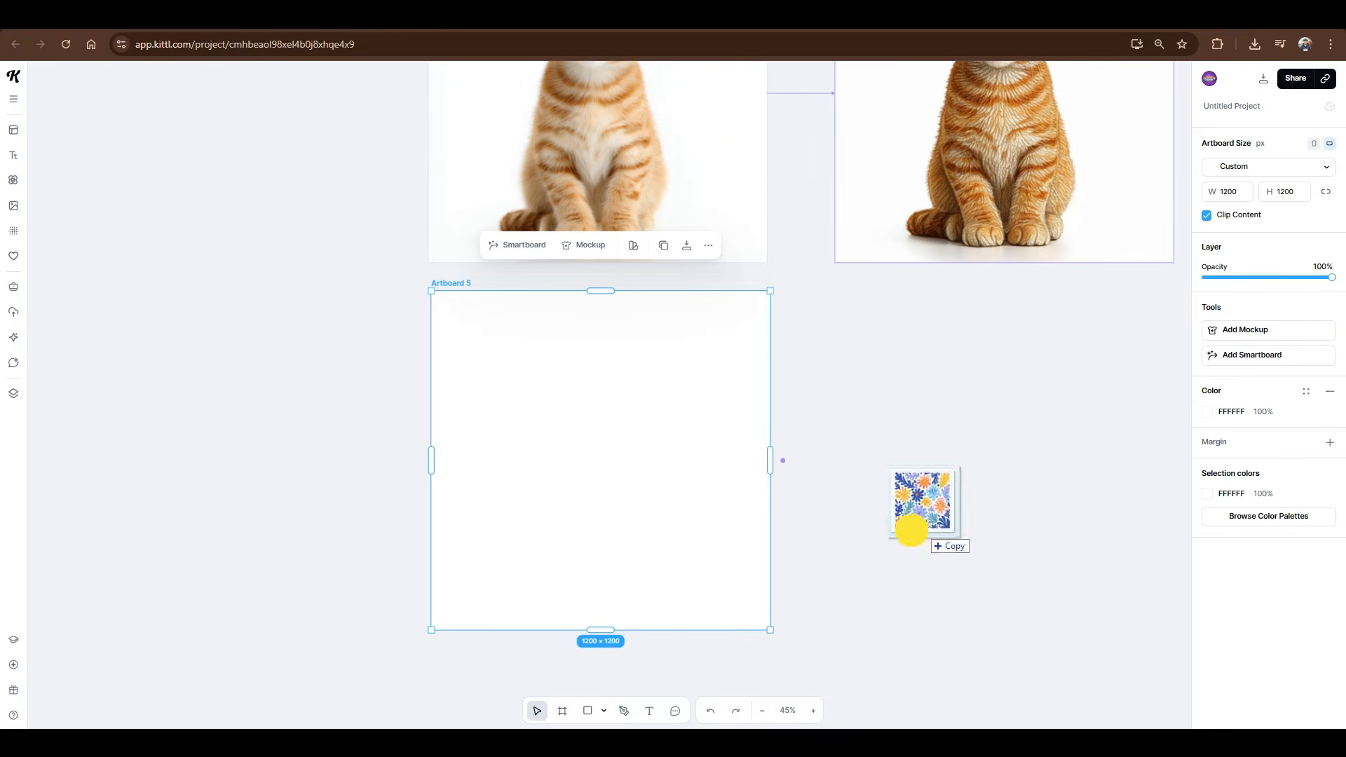
Place the floral pattern image on the empty artboard at about 1186 × 1186 px and generate a Smartboard variation with the pasted woven-yarn prompt
{"action": "left_click_drag", "start_coordinate": [914, 533], "coordinate": [911, 533]}
{"action": "left_click_drag", "start_coordinate": [904, 407], "coordinate": [751, 466]}
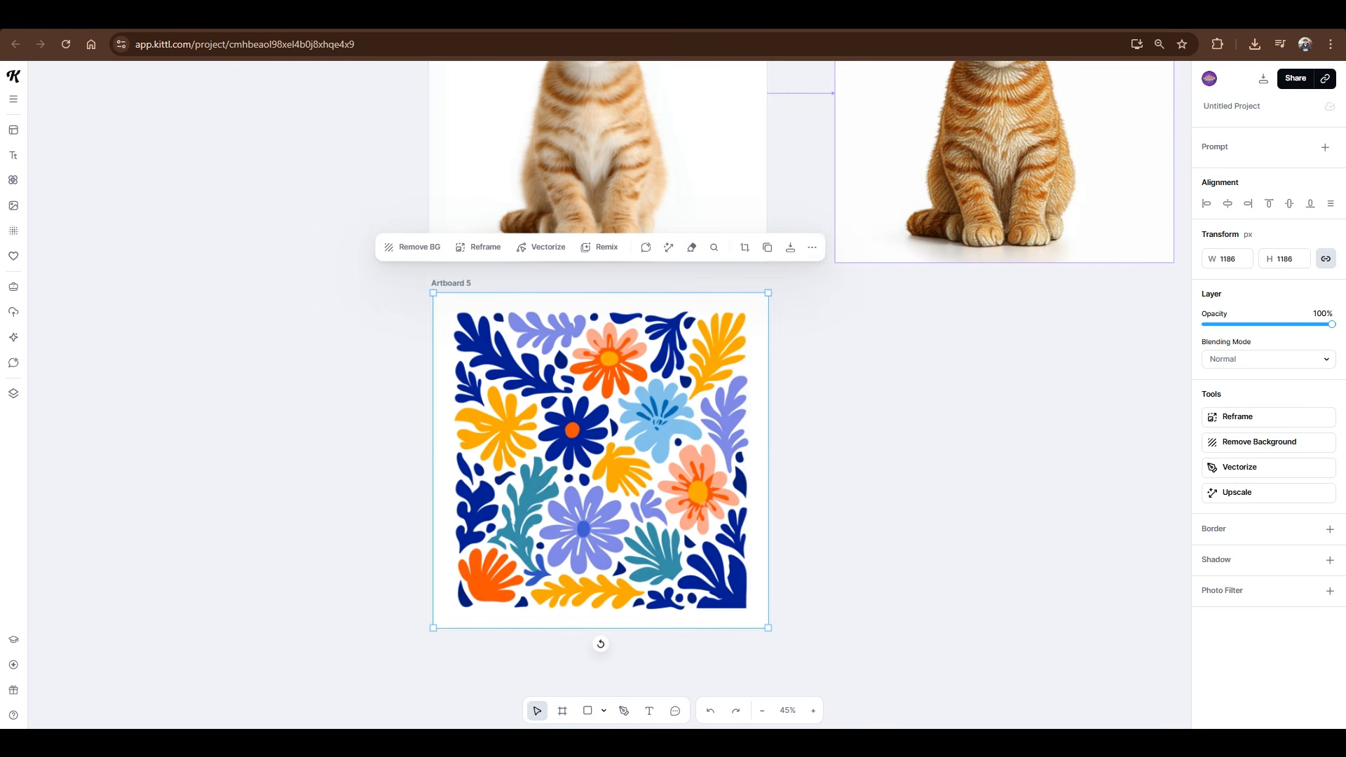
{"action": "left_click", "coordinate": [436, 283]}
{"action": "left_click", "coordinate": [520, 246]}
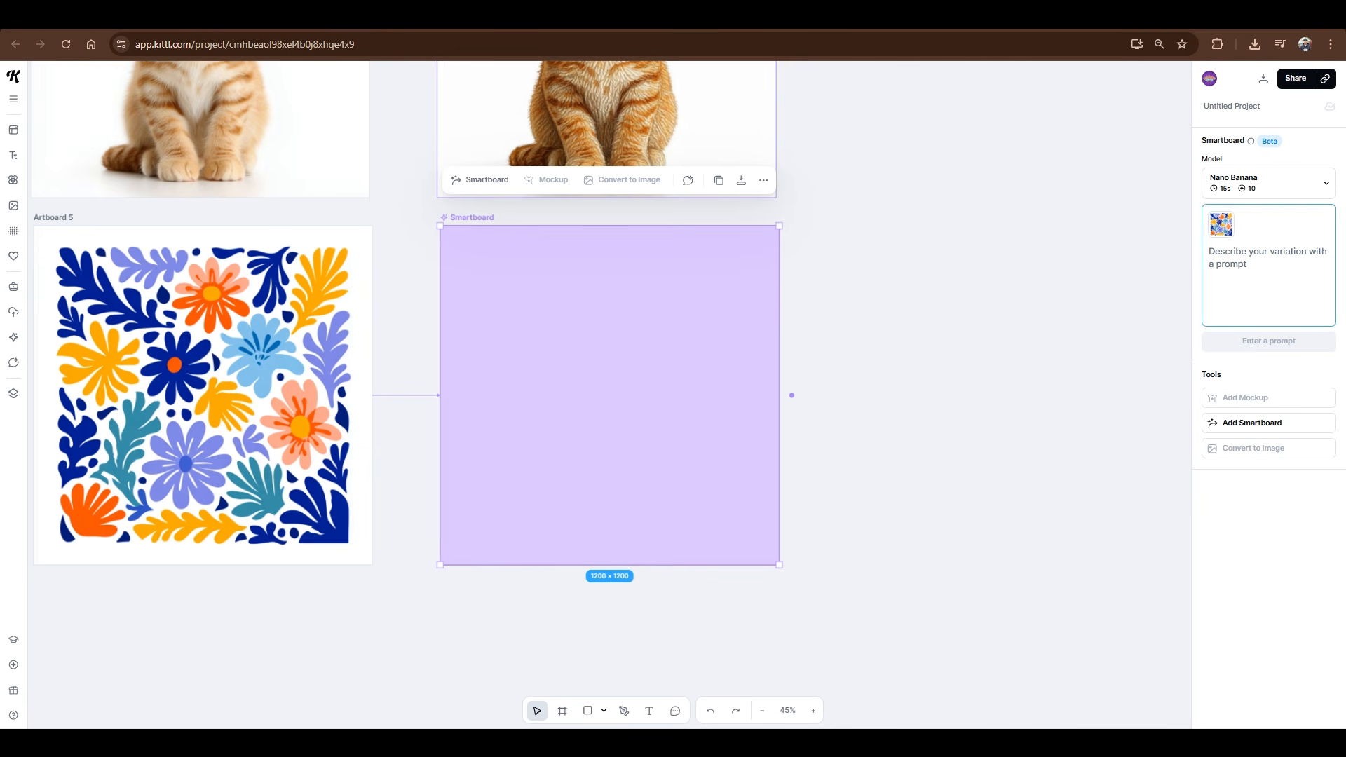
{"action": "key", "text": "ctrl+v"}
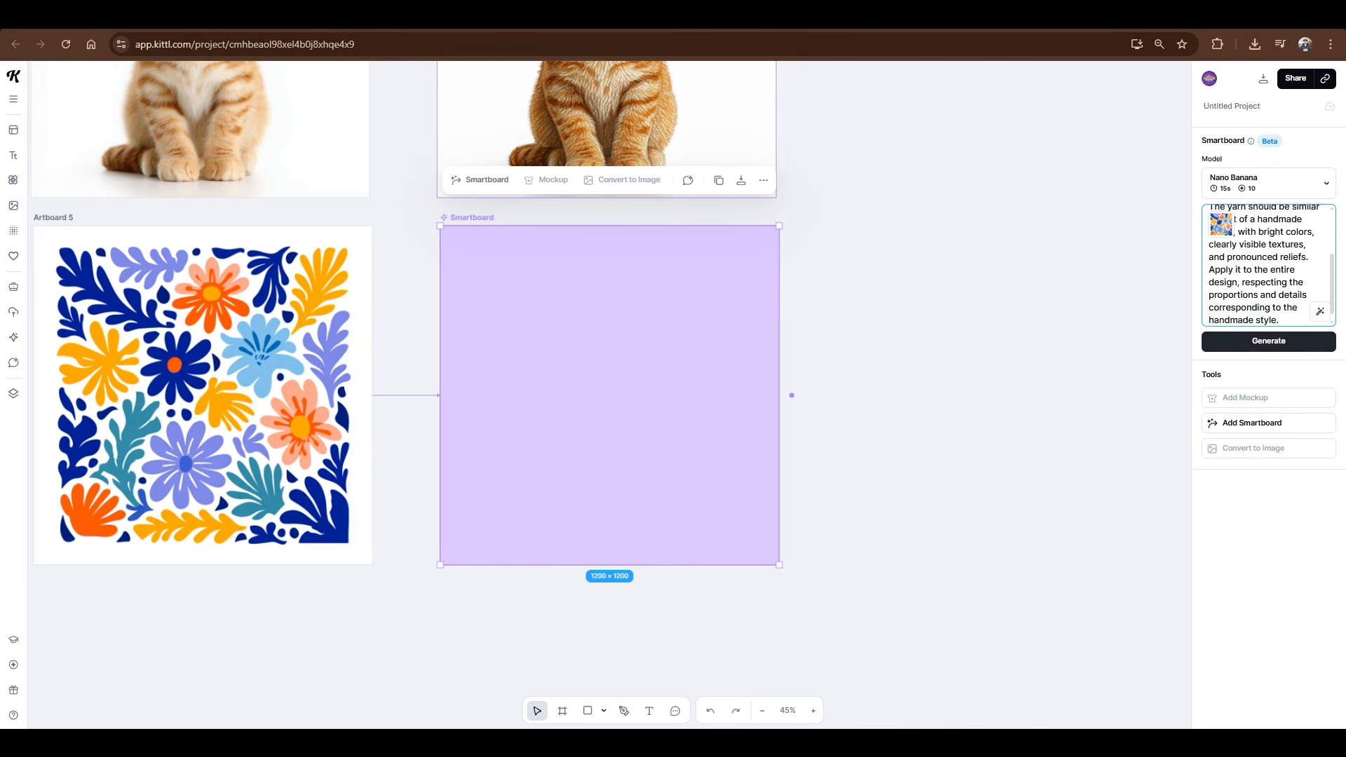
{"action": "left_click", "coordinate": [1269, 342]}
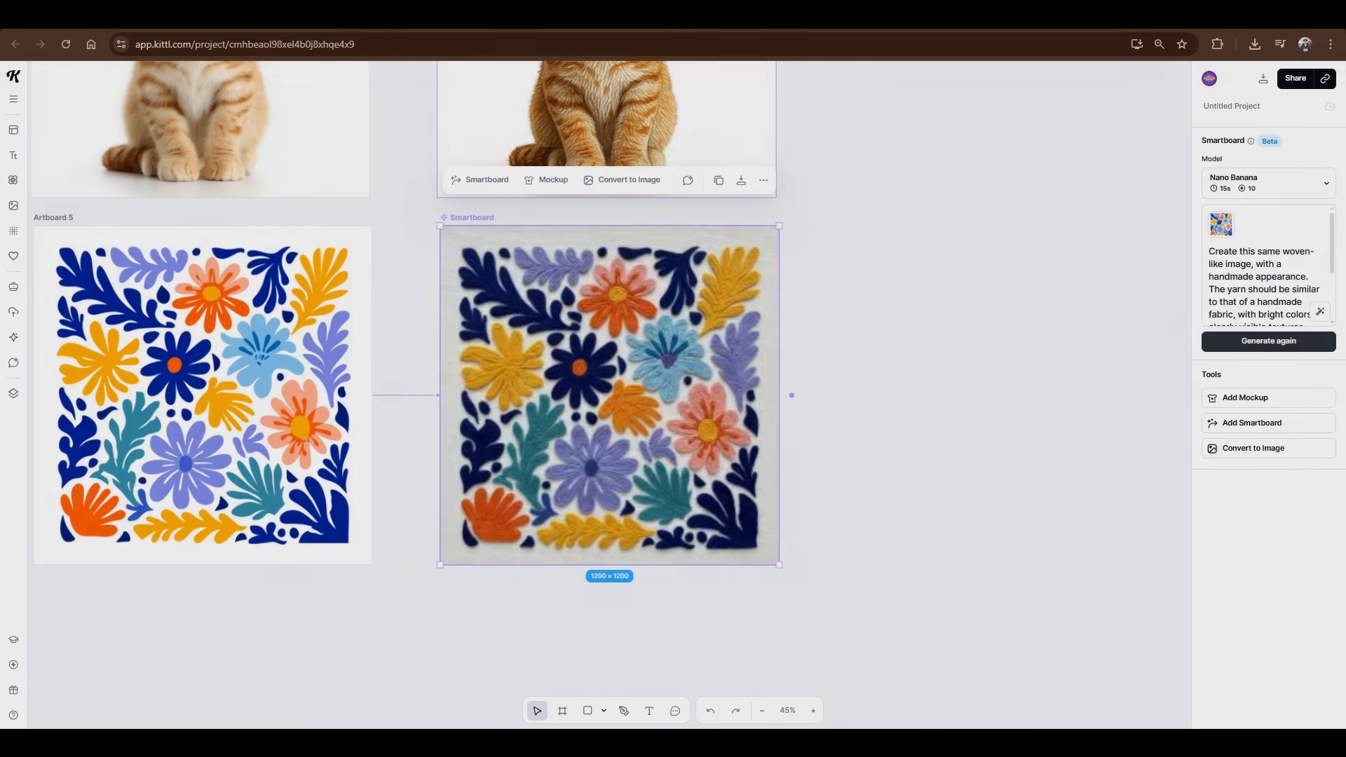
{"action": "scroll", "coordinate": [644, 400], "scroll_direction": "up", "scroll_amount": 5}
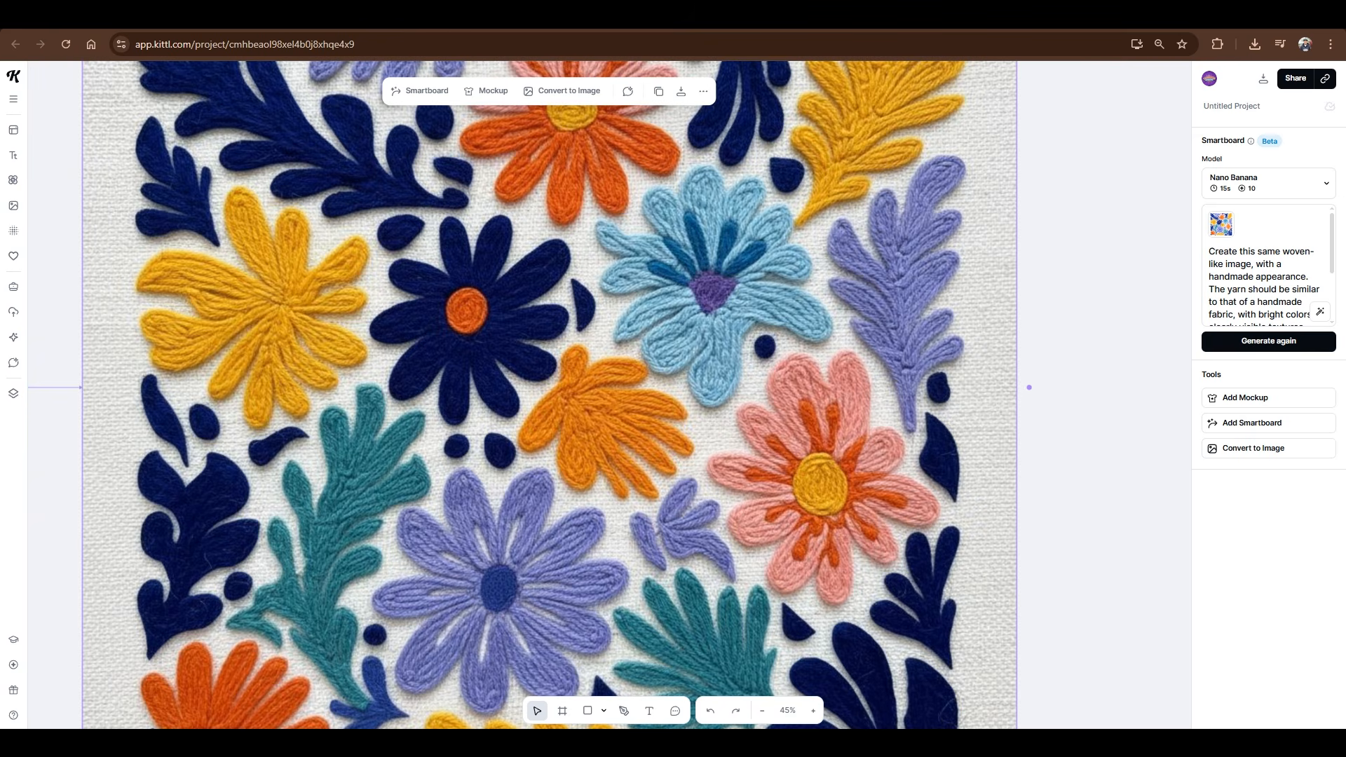
{"action": "scroll", "coordinate": [645, 399], "scroll_direction": "down", "scroll_amount": 5}
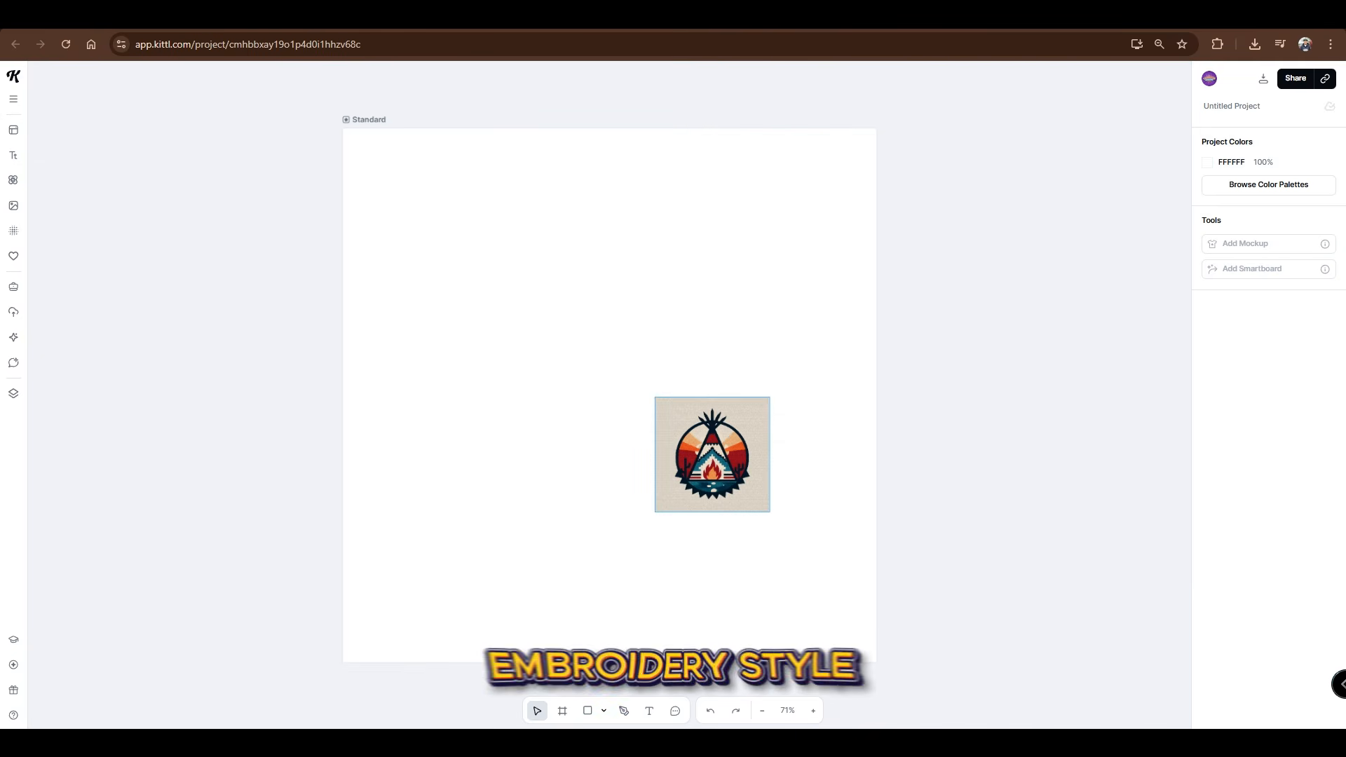
Scale the teepee image to fill the 1200 × 1200 px artboard and generate a Smartboard variation with the pasted hyper-realistic handmade embroidery prompt
{"action": "left_click_drag", "start_coordinate": [749, 454], "coordinate": [438, 181]}
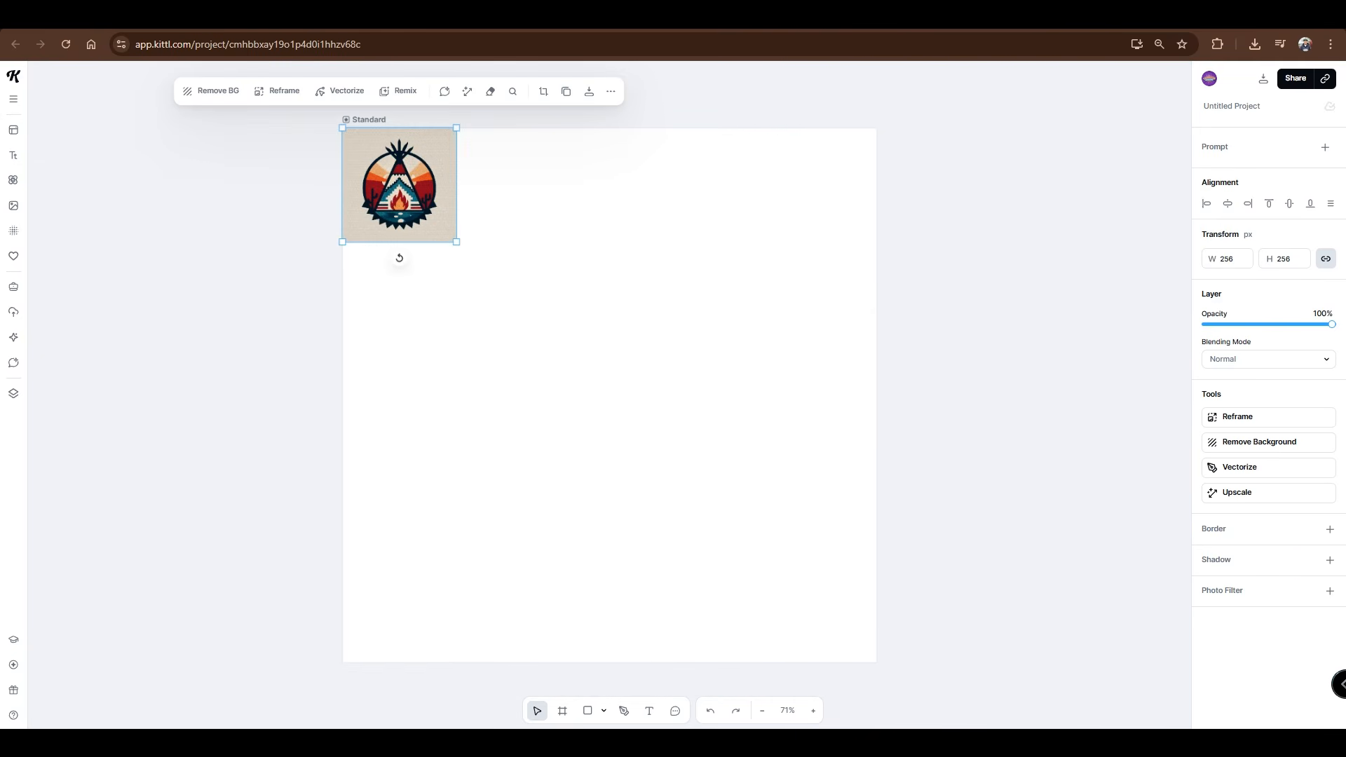
{"action": "left_click_drag", "start_coordinate": [456, 242], "coordinate": [908, 631]}
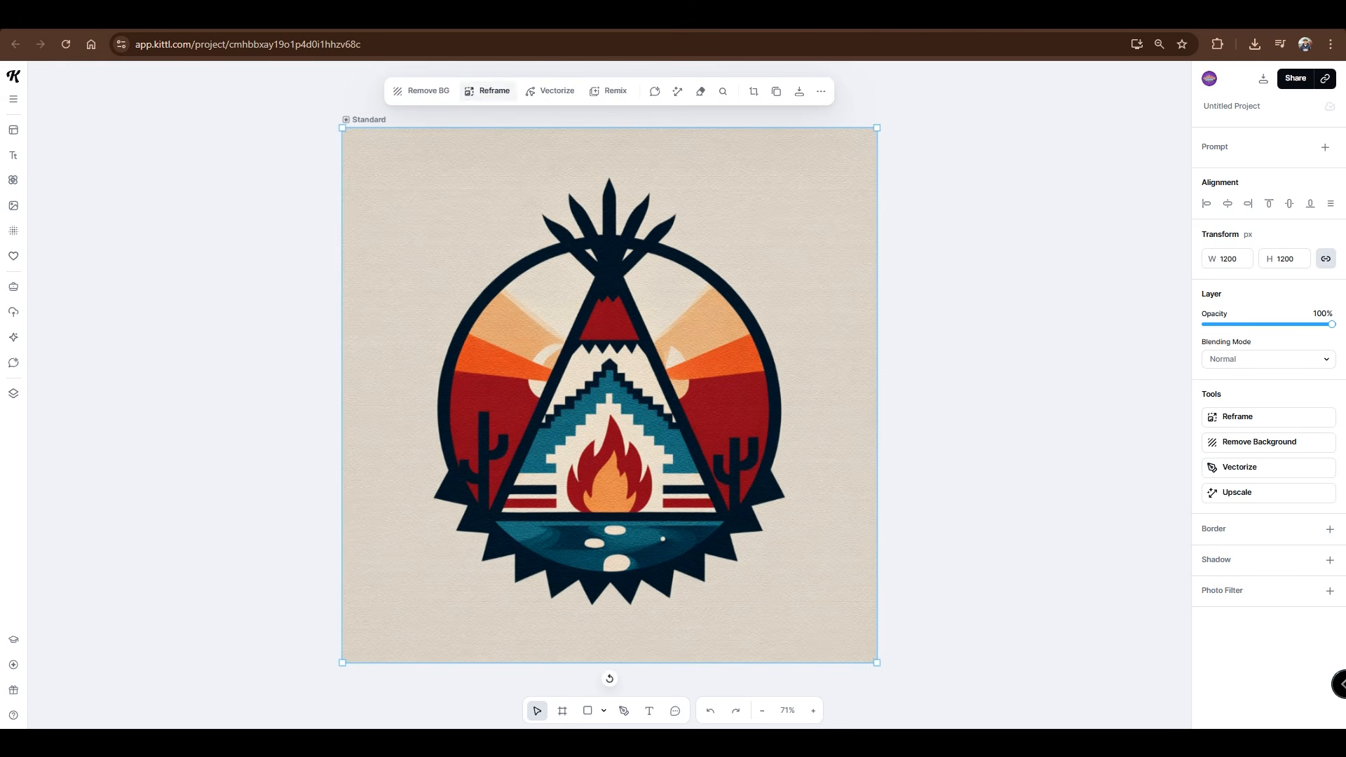
{"action": "left_click", "coordinate": [367, 120]}
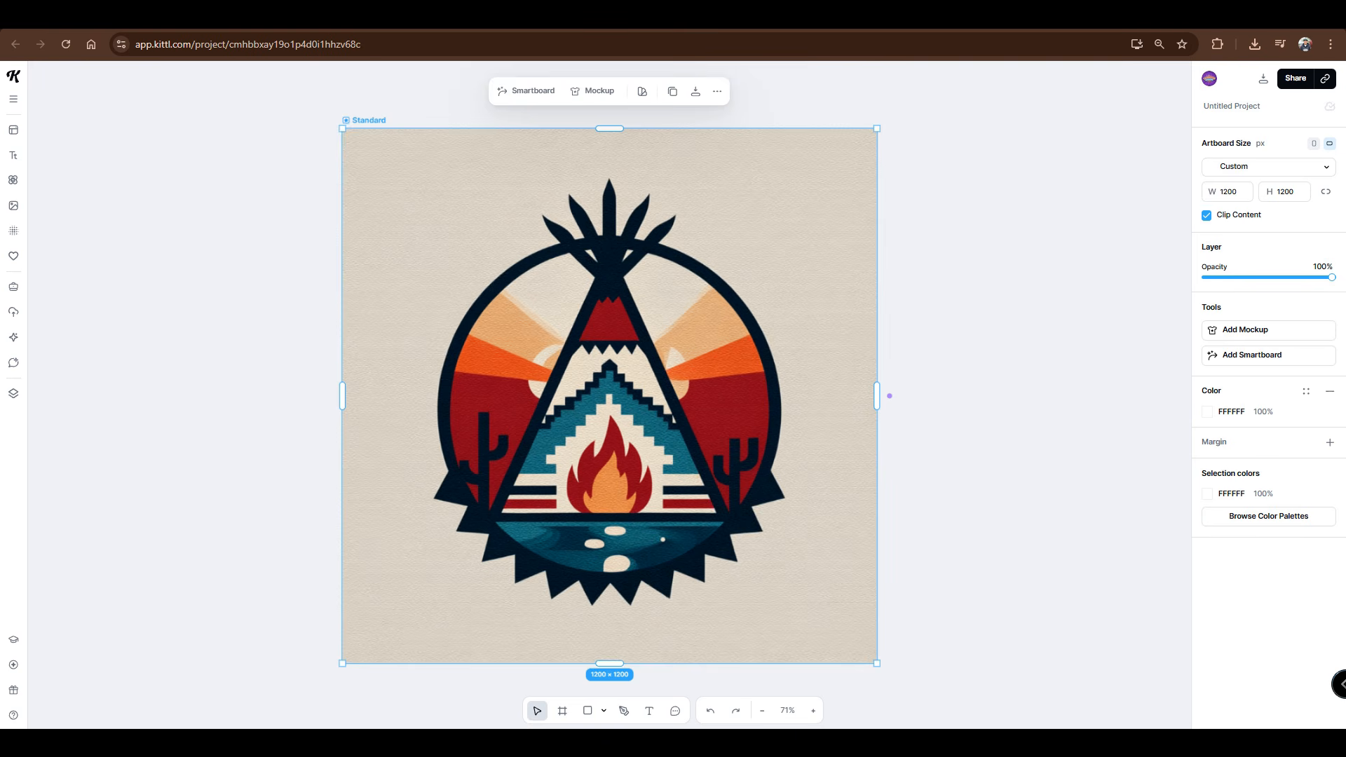
{"action": "left_click", "coordinate": [526, 90]}
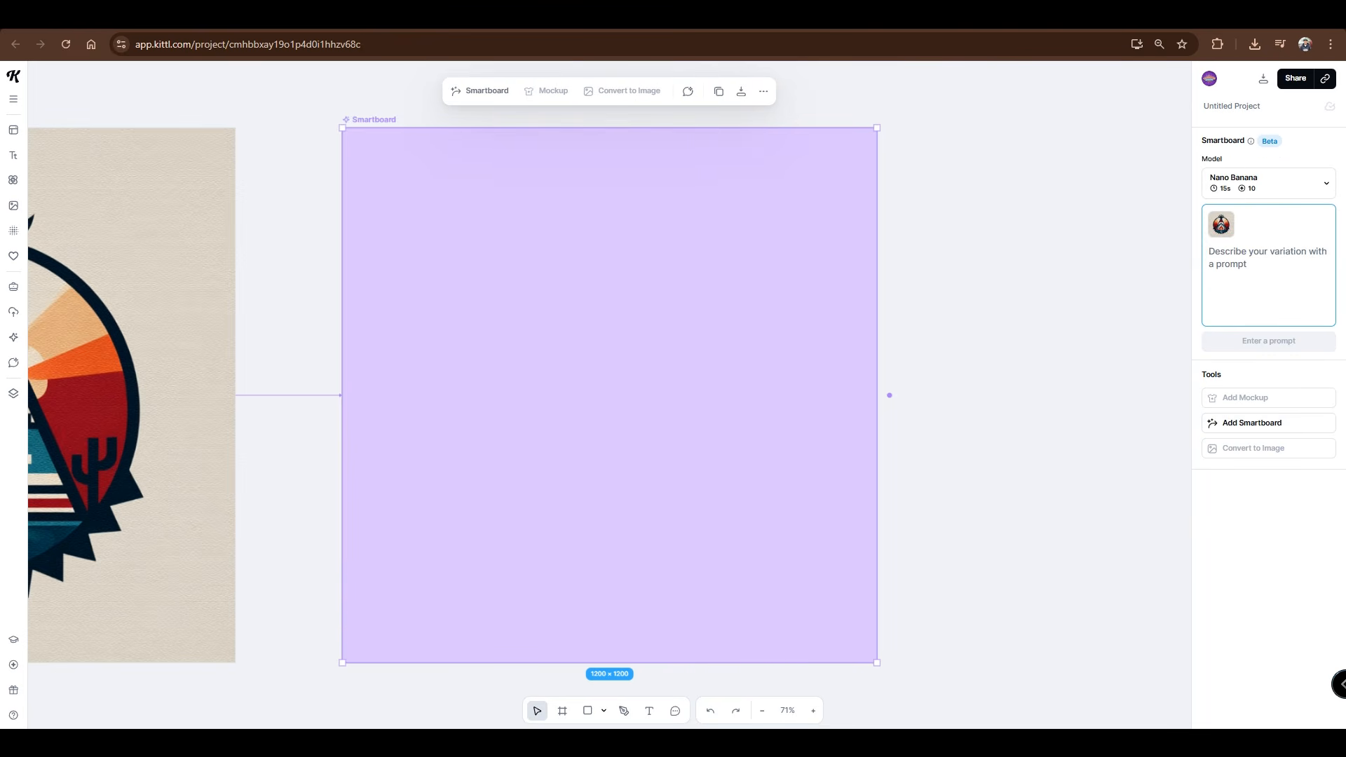
{"action": "key", "text": "ctrl+v"}
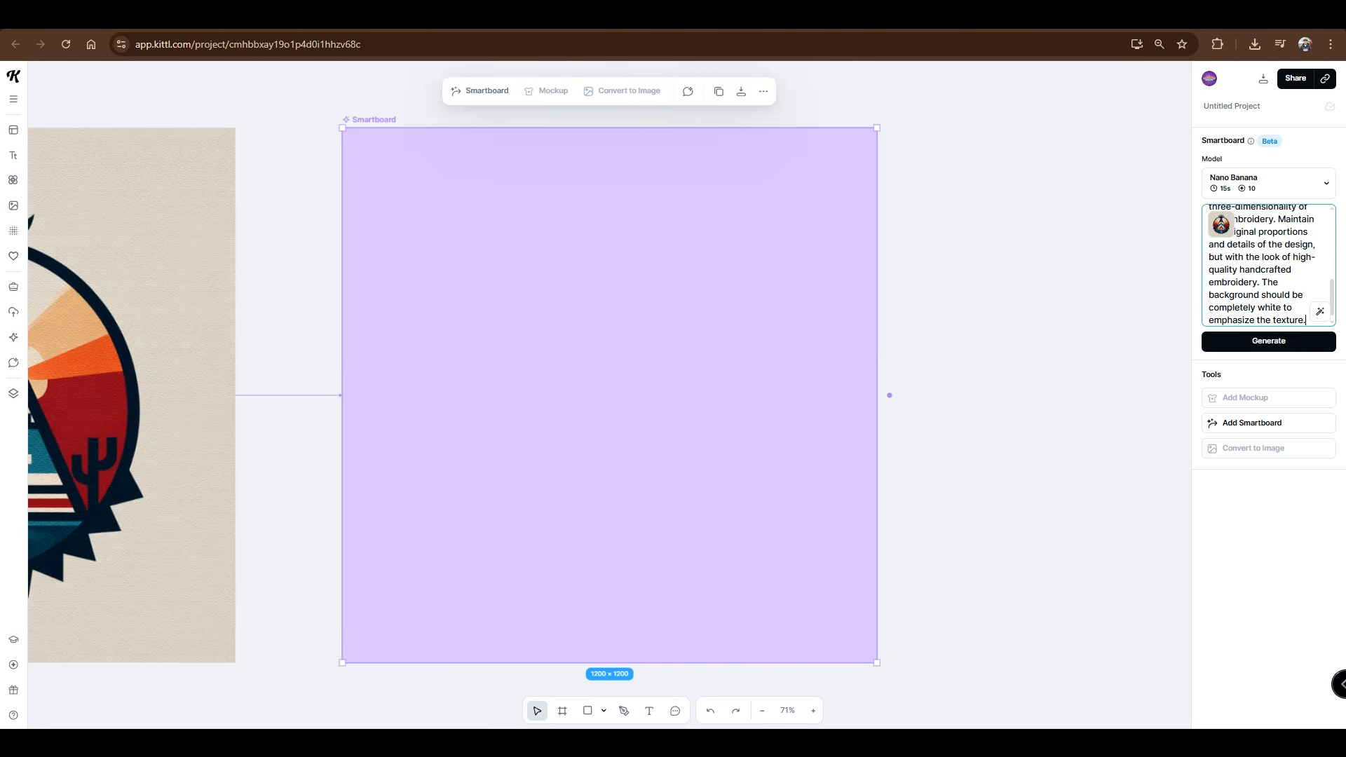
{"action": "left_click", "coordinate": [1269, 341]}
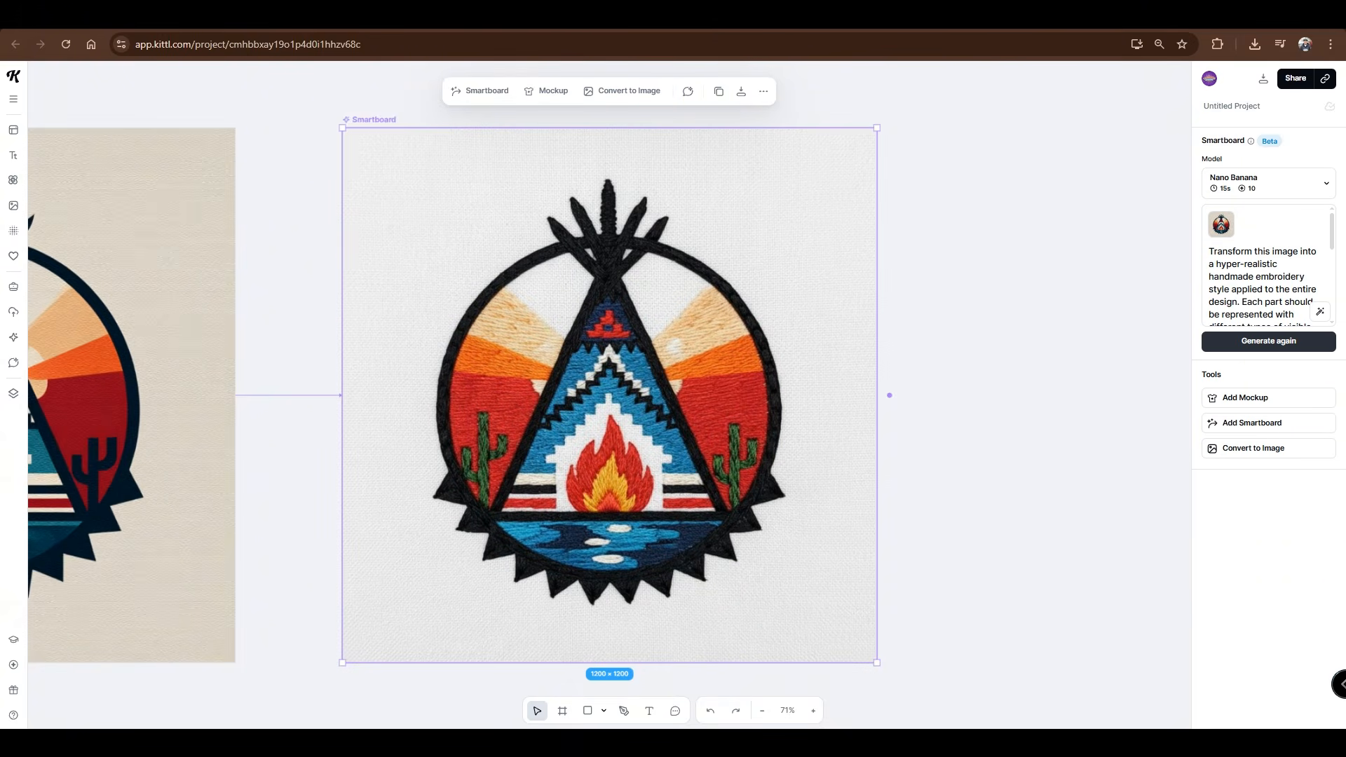
Add a 1200 × 1200 px artboard and position it below the original teepee artboard, aligned with its left edge
{"action": "left_click_drag", "start_coordinate": [646, 511], "coordinate": [1006, 510]}
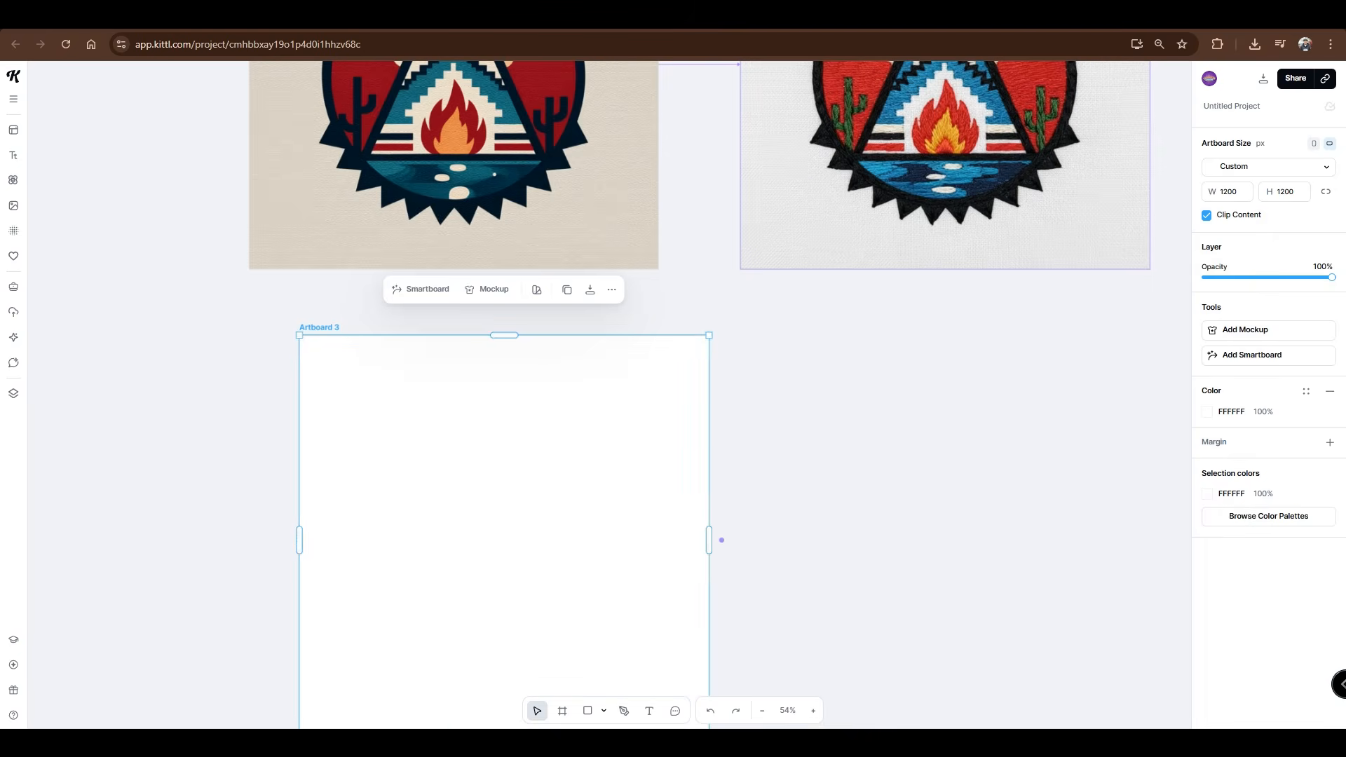
{"action": "left_click_drag", "start_coordinate": [457, 481], "coordinate": [406, 451]}
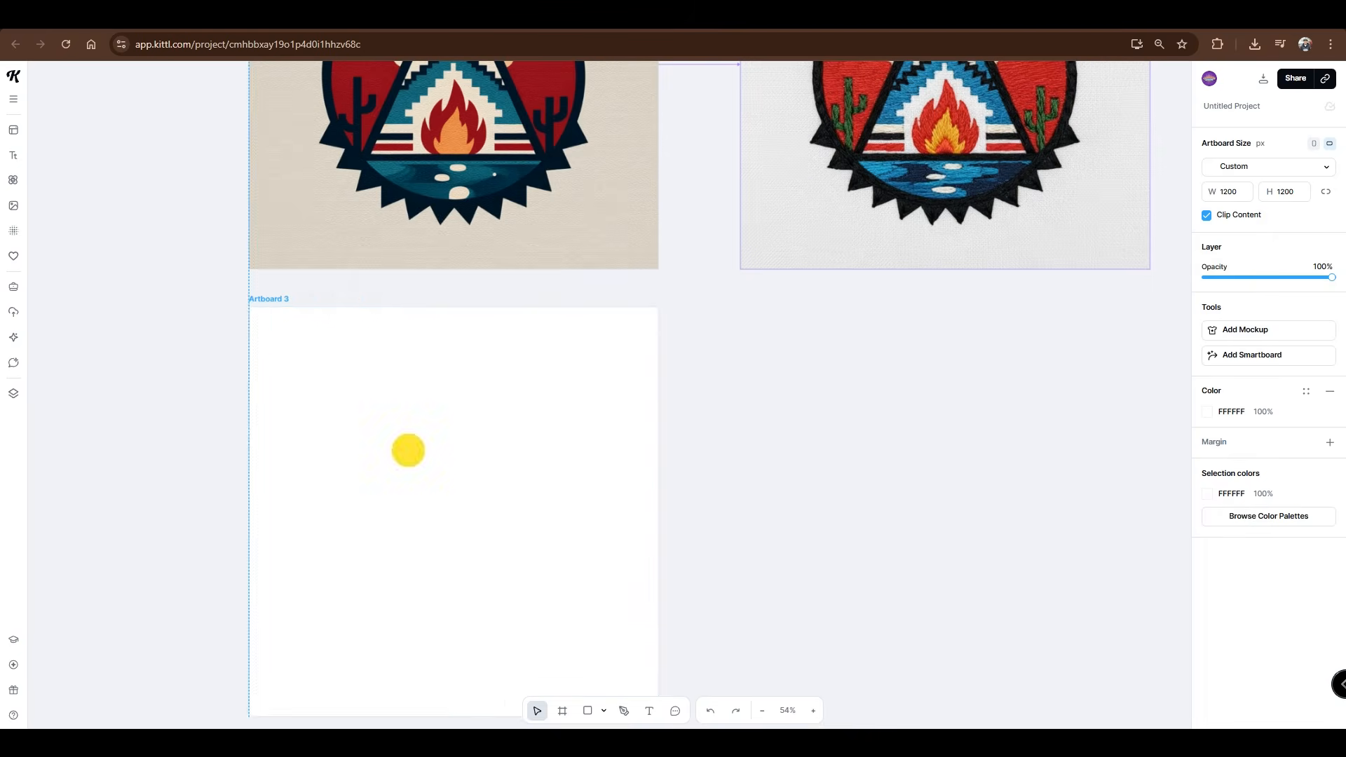
{"action": "key", "text": "Escape"}
{"action": "scroll", "coordinate": [738, 477], "scroll_direction": "down", "scroll_amount": 3}
{"action": "left_click", "coordinate": [523, 484]}
{"action": "left_click", "coordinate": [562, 477]}
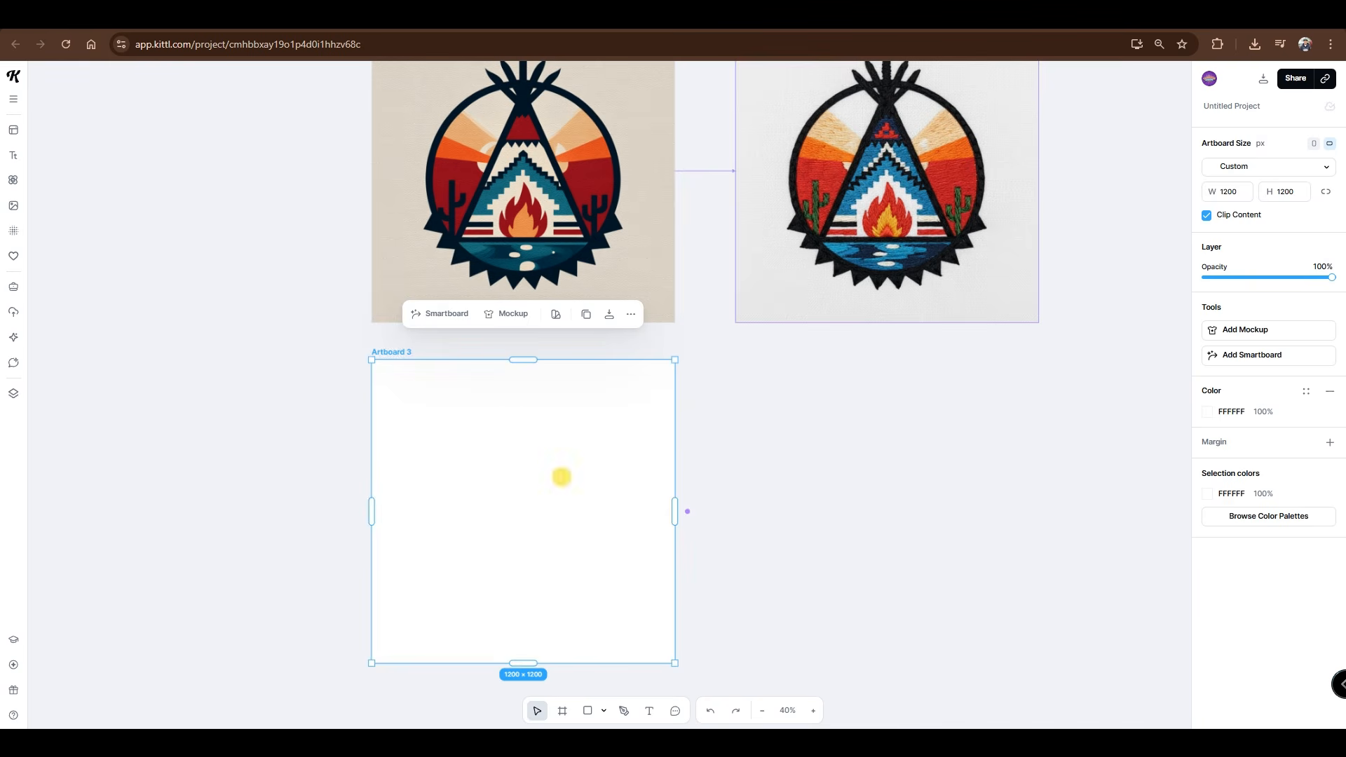
Place the flaming soccer ball image on the empty artboard and scale it to fill the artboard
{"action": "key", "text": "ctrl+v"}
{"action": "left_click", "coordinate": [760, 709]}
{"action": "left_click_drag", "start_coordinate": [439, 426], "coordinate": [757, 709]}
{"action": "left_click_drag", "start_coordinate": [550, 539], "coordinate": [520, 507]}
{"action": "left_click_drag", "start_coordinate": [709, 325], "coordinate": [728, 316]}
Add a Smartboard from the soccer ball artboard and generate its variation with the pasted handmade embroidery prompt
{"action": "left_click", "coordinate": [391, 352]}
{"action": "left_click", "coordinate": [440, 313]}
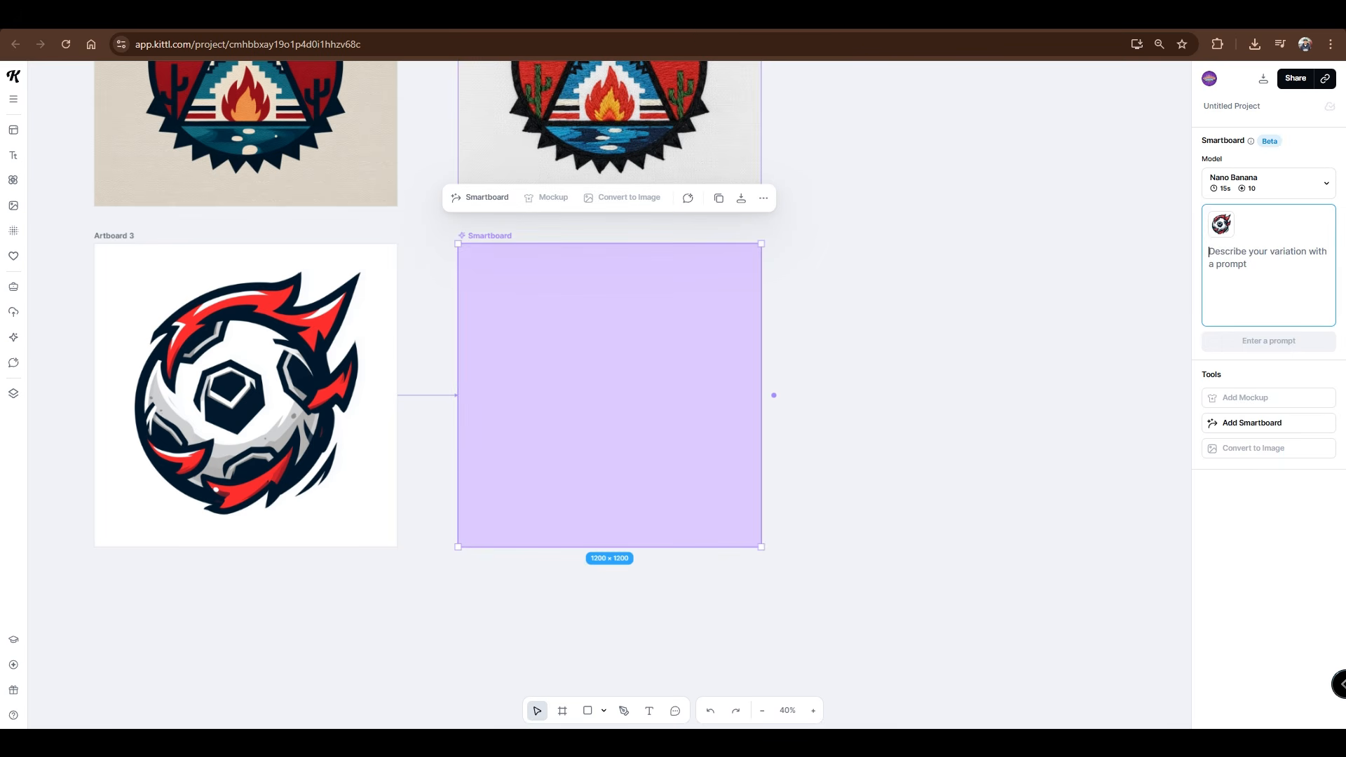
{"action": "key", "text": "ctrl+v"}
{"action": "left_click", "coordinate": [1286, 341]}
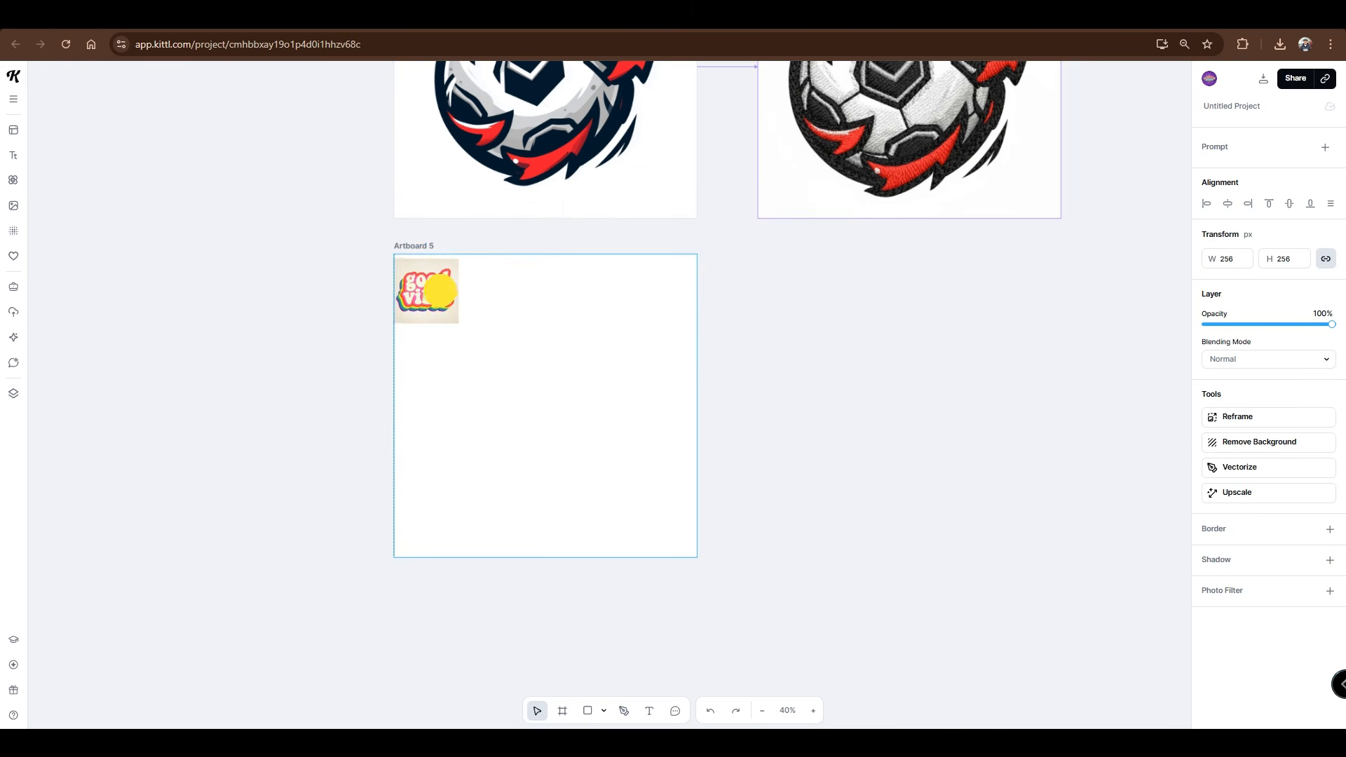
Align the "good vibes" image with its artboard's upper-left corner and scale it to 1200 × 1200 px
{"action": "left_click_drag", "start_coordinate": [442, 292], "coordinate": [439, 287]}
{"action": "left_click_drag", "start_coordinate": [459, 320], "coordinate": [728, 525]}
{"action": "scroll", "coordinate": [598, 412], "scroll_direction": "up", "scroll_amount": 3}
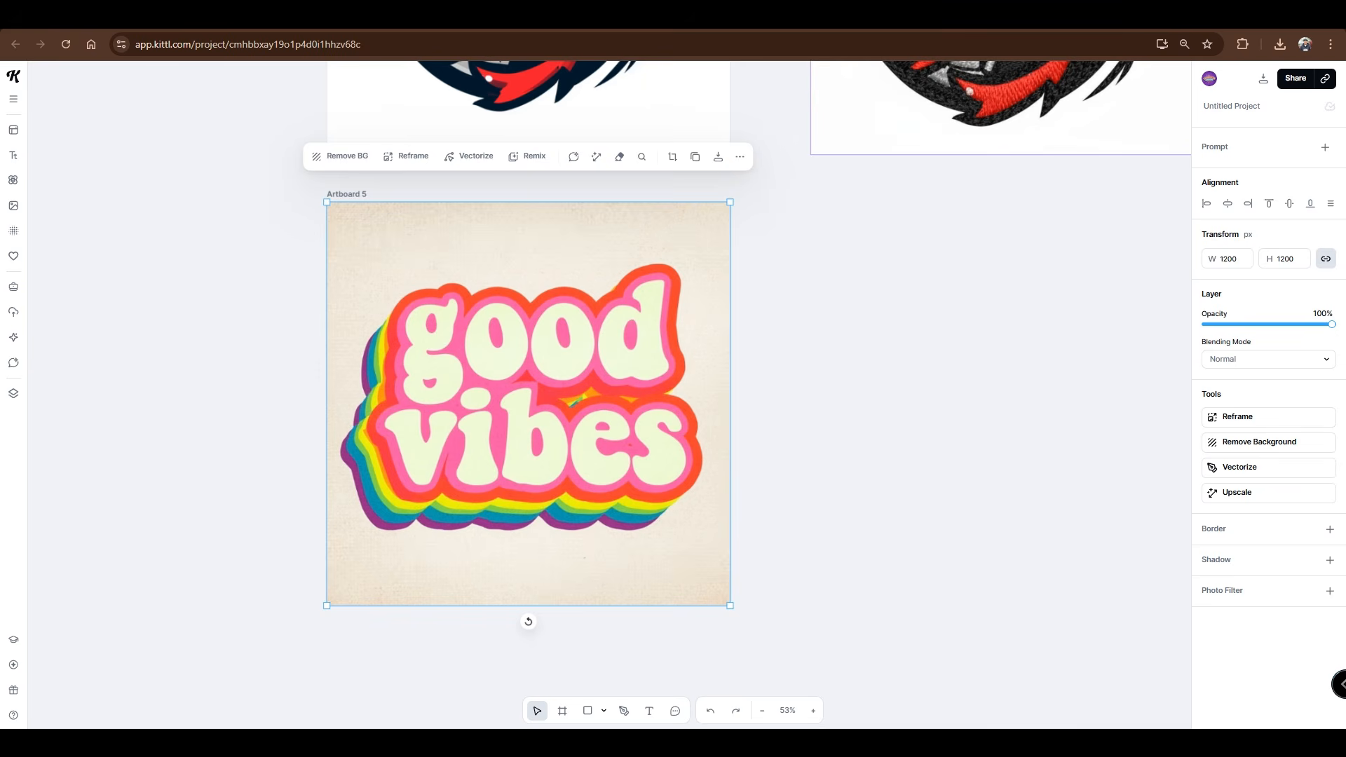
Add a Smartboard from the "good vibes" artboard and generate its variation with the pasted handmade embroidery prompt
{"action": "left_click", "coordinate": [347, 194]}
{"action": "left_click", "coordinate": [406, 156]}
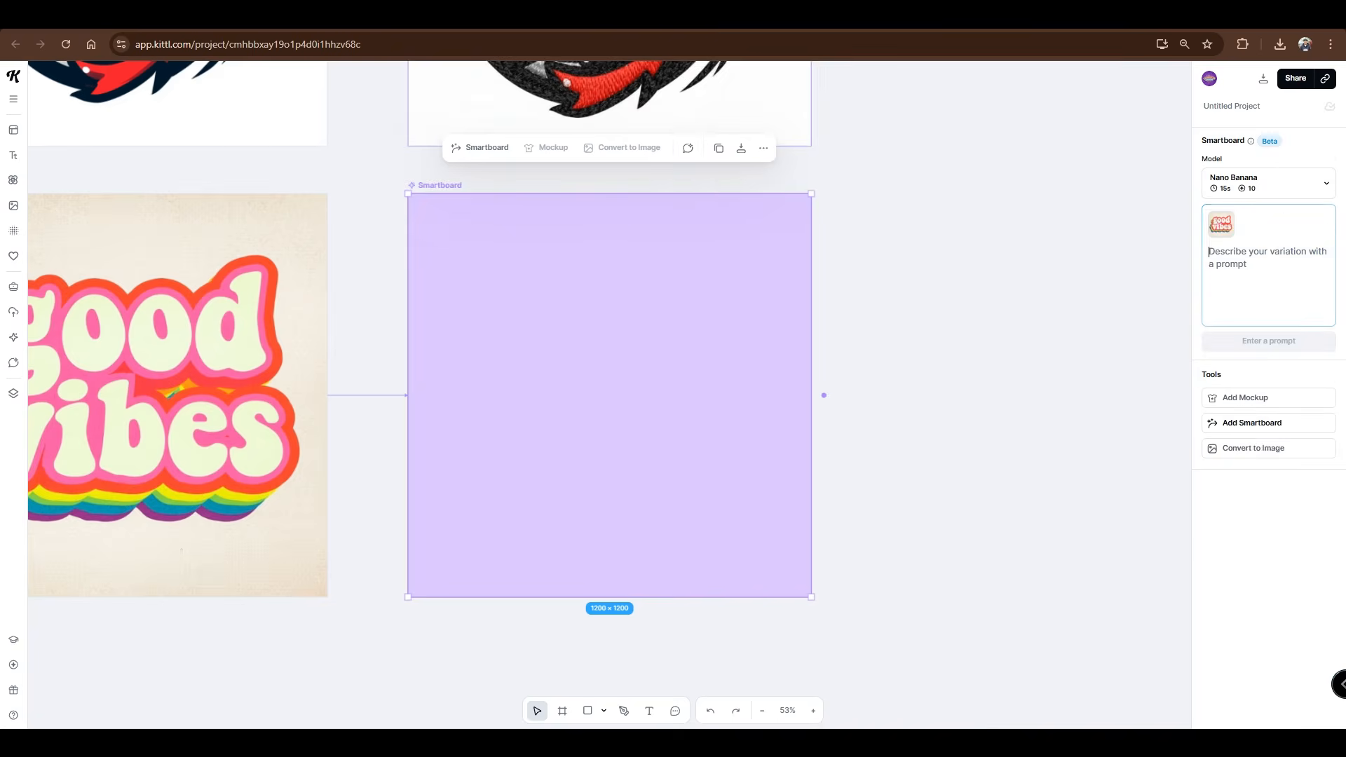
{"action": "left_click", "coordinate": [1239, 253]}
{"action": "key", "text": "ctrl+v"}
{"action": "left_click", "coordinate": [1269, 341]}
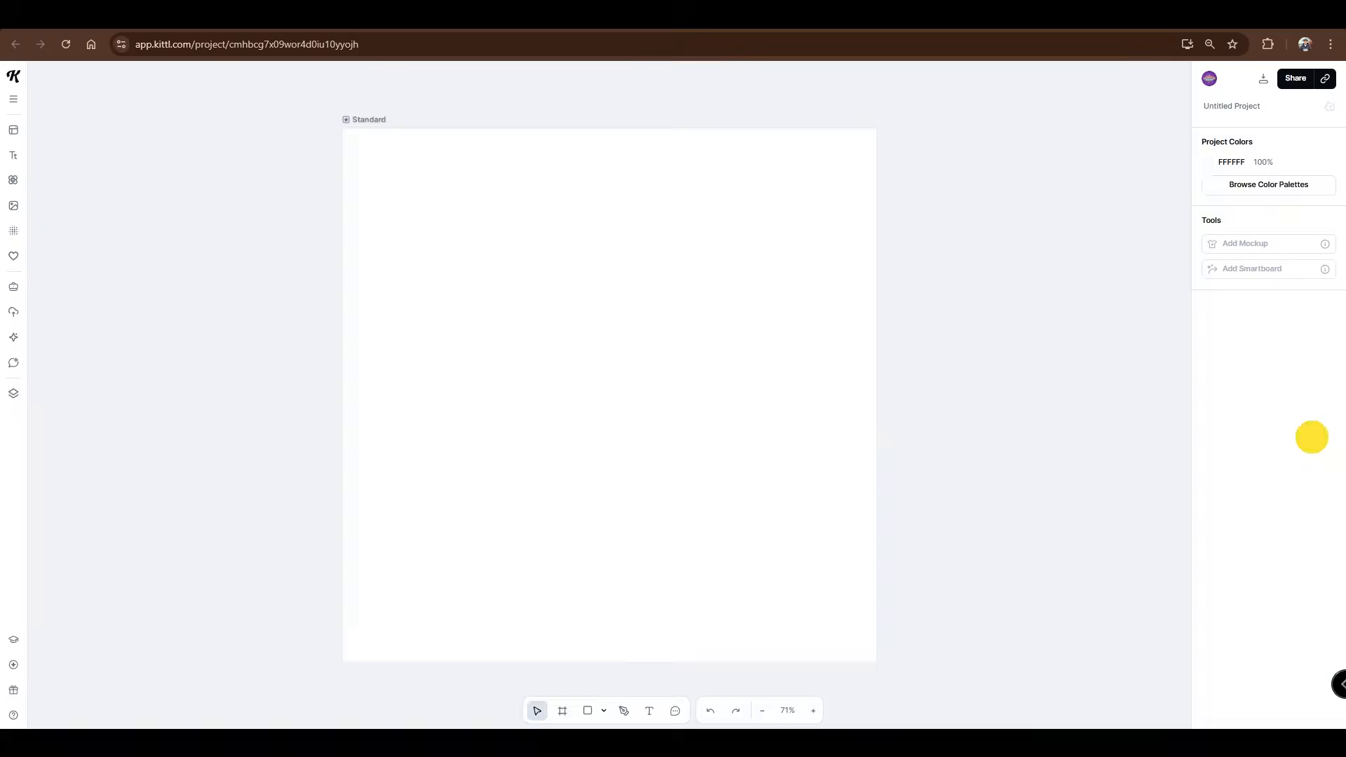
Place the panda logo image on the blank Standard artboard and generate a Smartboard variation with the hyper-realistic handmade embroidery prompt
{"action": "left_click_drag", "start_coordinate": [1310, 439], "coordinate": [631, 424]}
{"action": "left_click_drag", "start_coordinate": [708, 483], "coordinate": [381, 195]}
{"action": "left_click", "coordinate": [379, 75]}
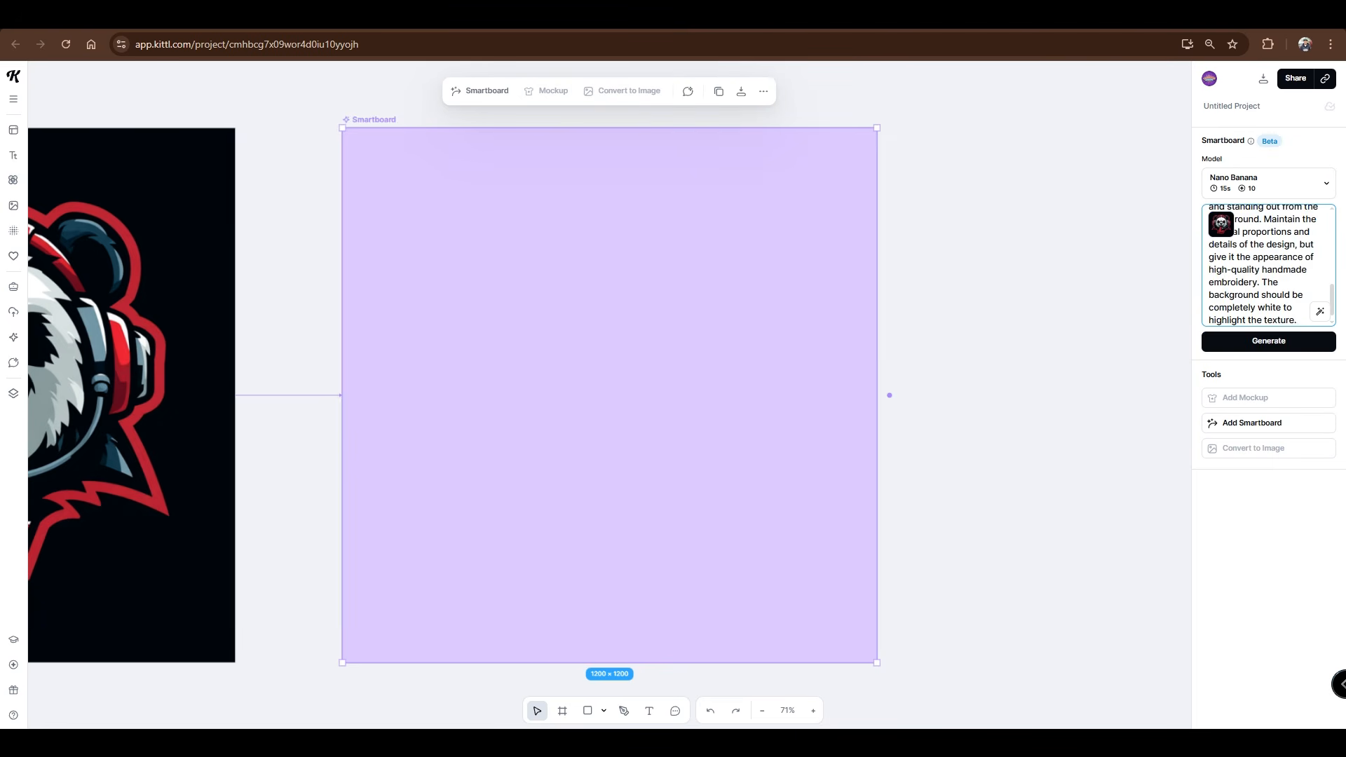
{"action": "key", "text": "Return"}
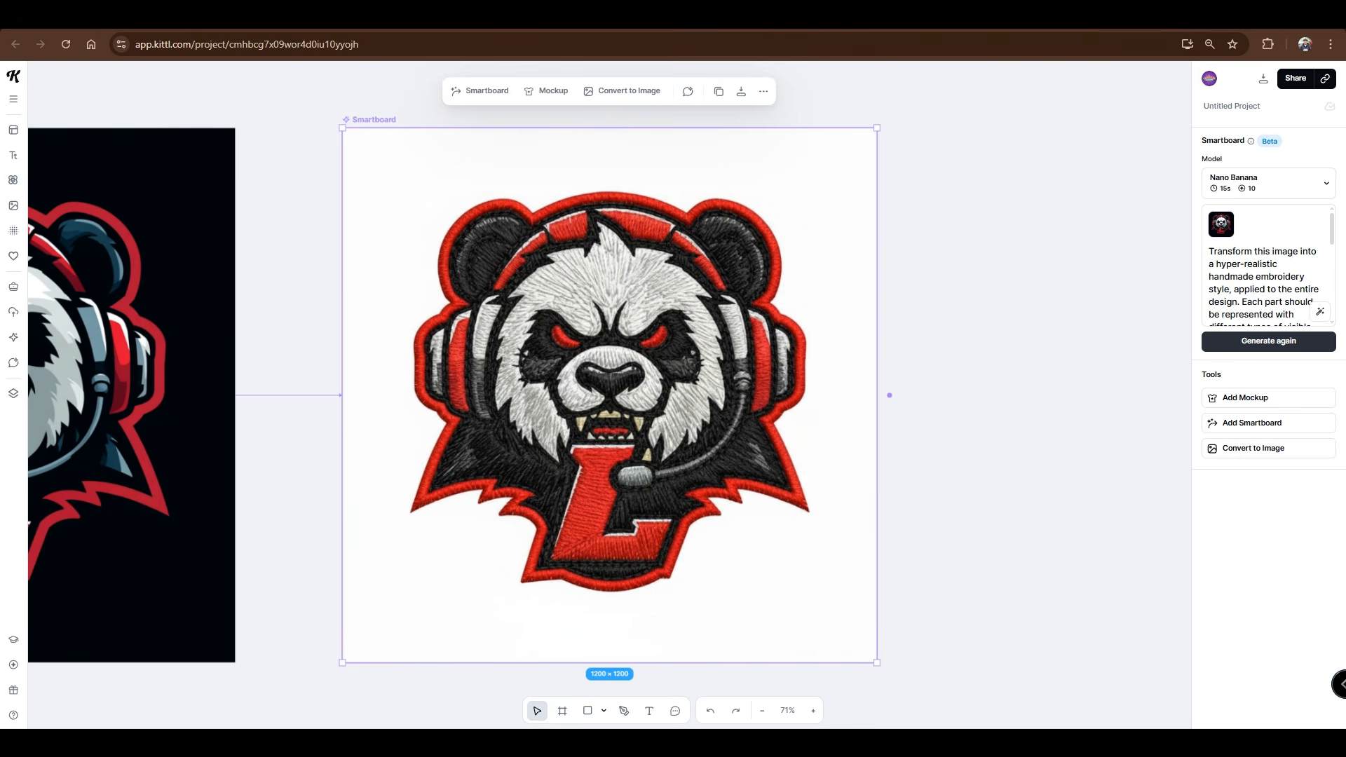
Add a blank 1200 × 1200 px artboard directly below the panda logo's Standard artboard
{"action": "left_click", "coordinate": [989, 428]}
{"action": "scroll", "coordinate": [701, 446], "scroll_direction": "down", "scroll_amount": 5}
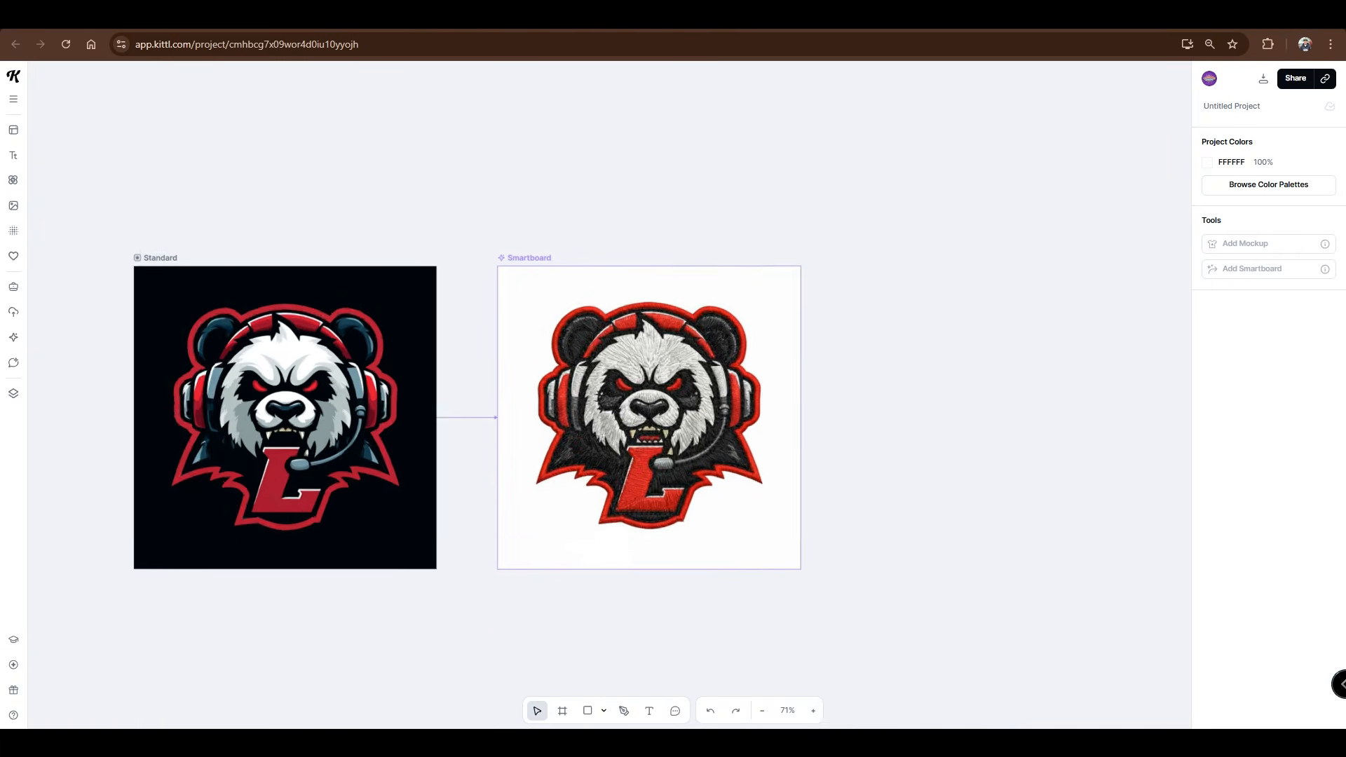
{"action": "scroll", "coordinate": [701, 446], "scroll_direction": "down", "scroll_amount": 2}
{"action": "left_click", "coordinate": [892, 433]}
{"action": "left_click_drag", "start_coordinate": [634, 462], "coordinate": [978, 330]}
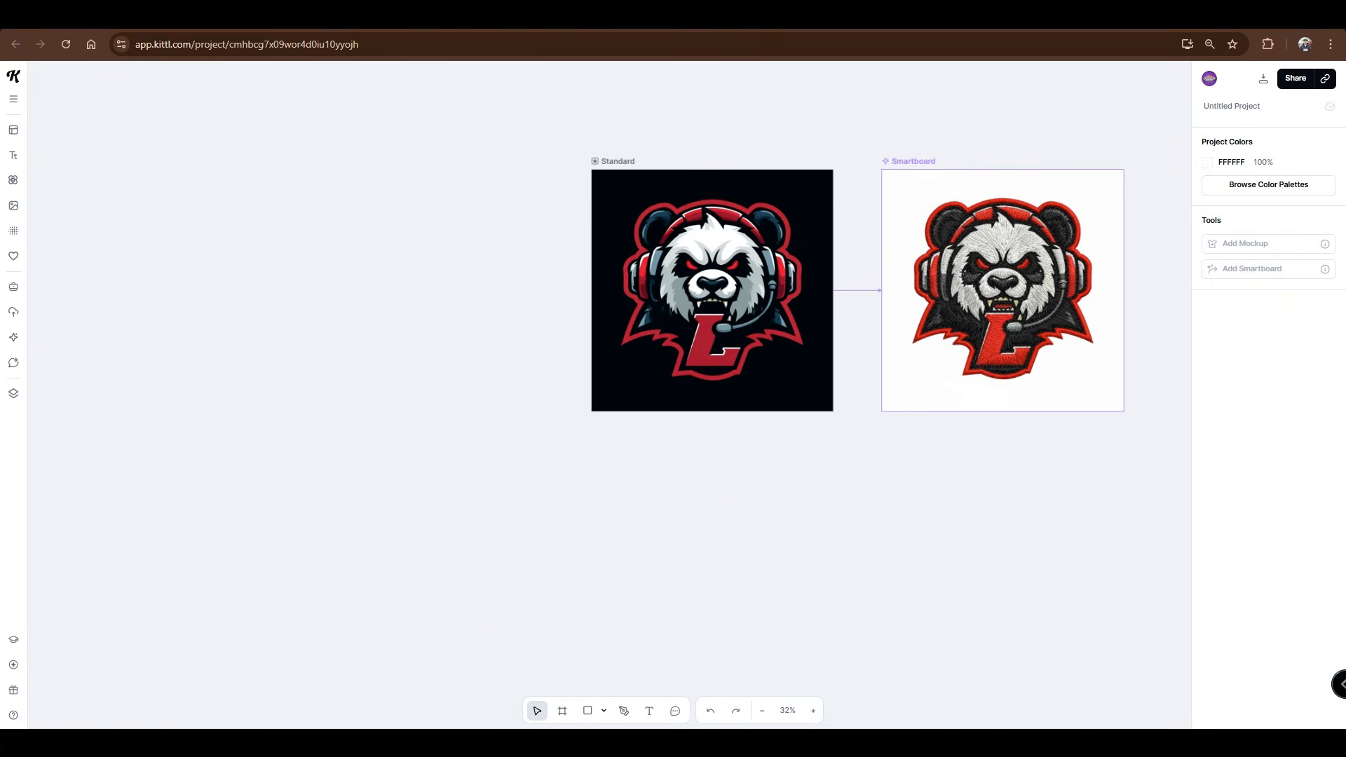
{"action": "left_click", "coordinate": [563, 711]}
{"action": "left_click_drag", "start_coordinate": [592, 433], "coordinate": [834, 675]}
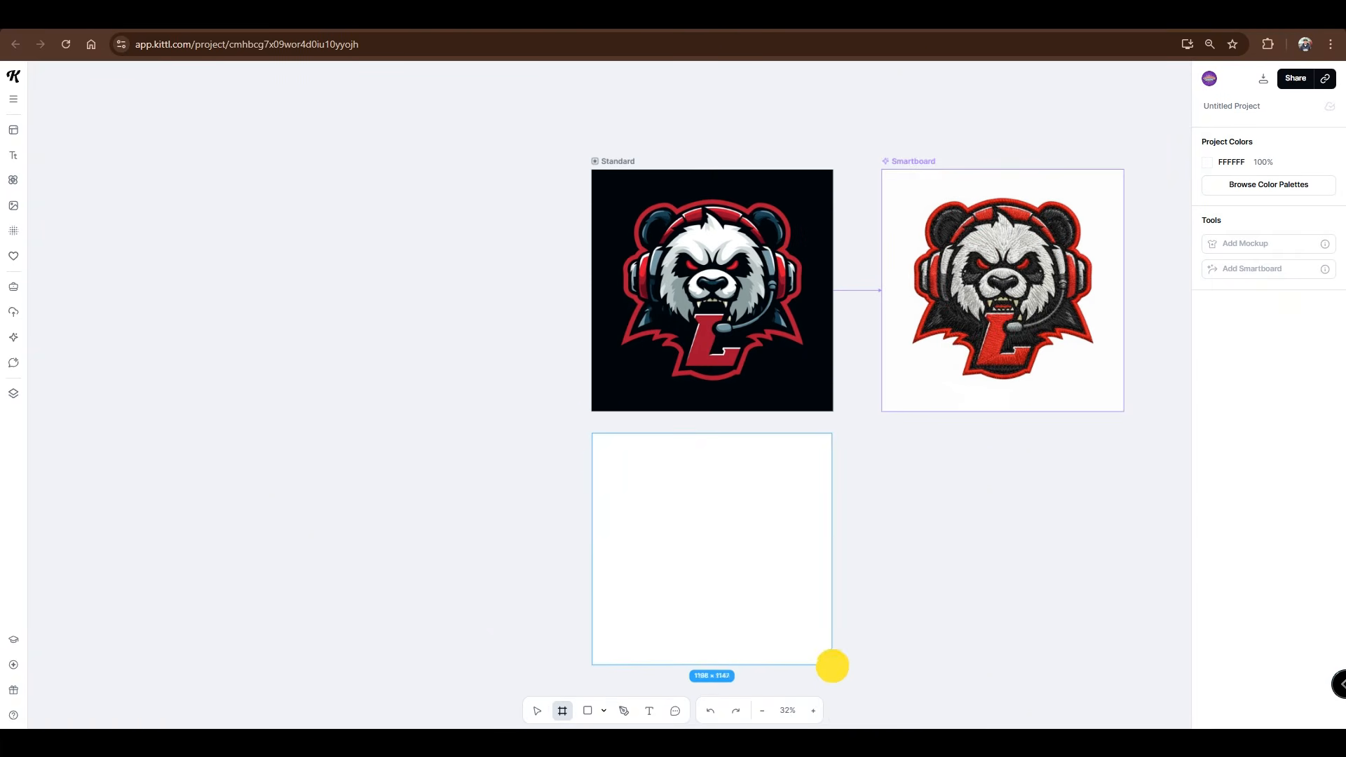
{"action": "left_click", "coordinate": [890, 561]}
{"action": "left_click", "coordinate": [713, 554]}
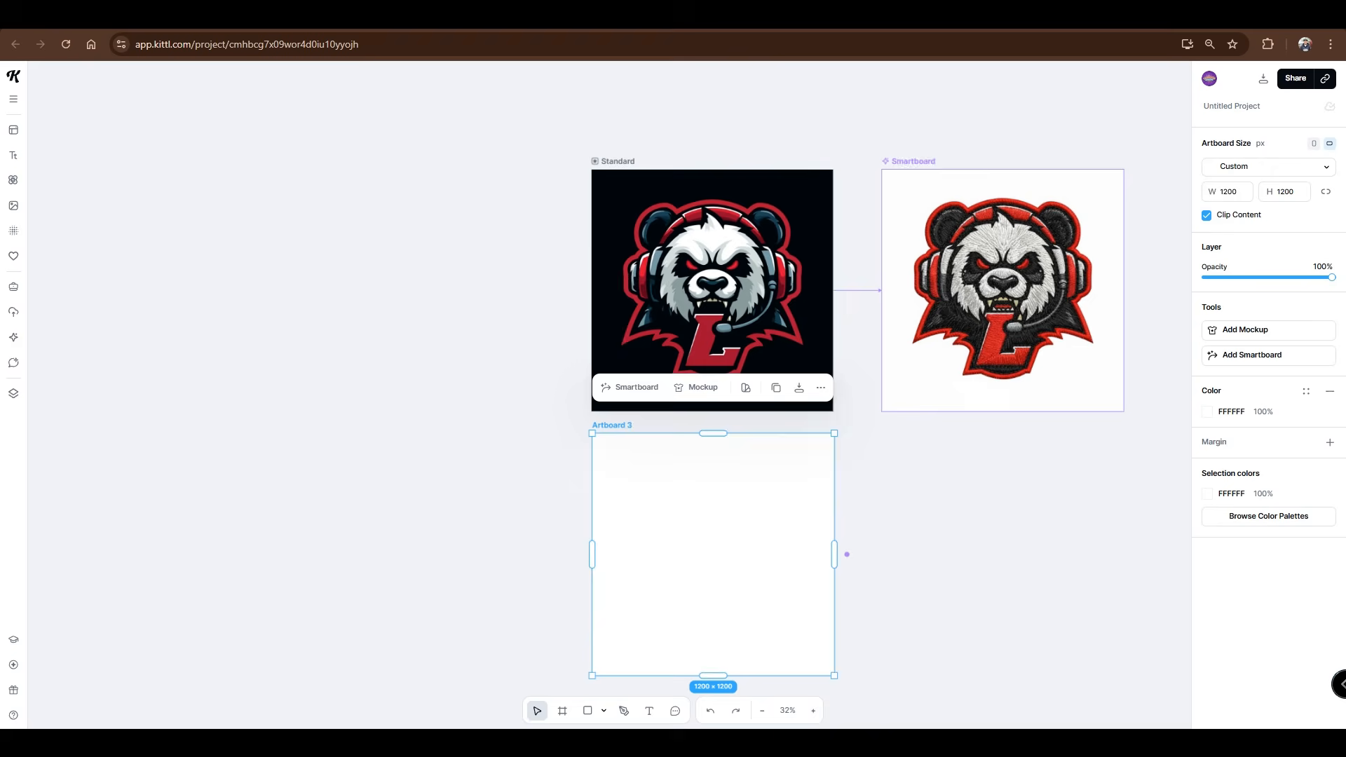
Place the skull helmet image on the blank artboard and scale it to 1499 × 1200 px so it covers the whole artboard
{"action": "left_click_drag", "start_coordinate": [1046, 484], "coordinate": [953, 527]}
{"action": "left_click_drag", "start_coordinate": [953, 527], "coordinate": [895, 674]}
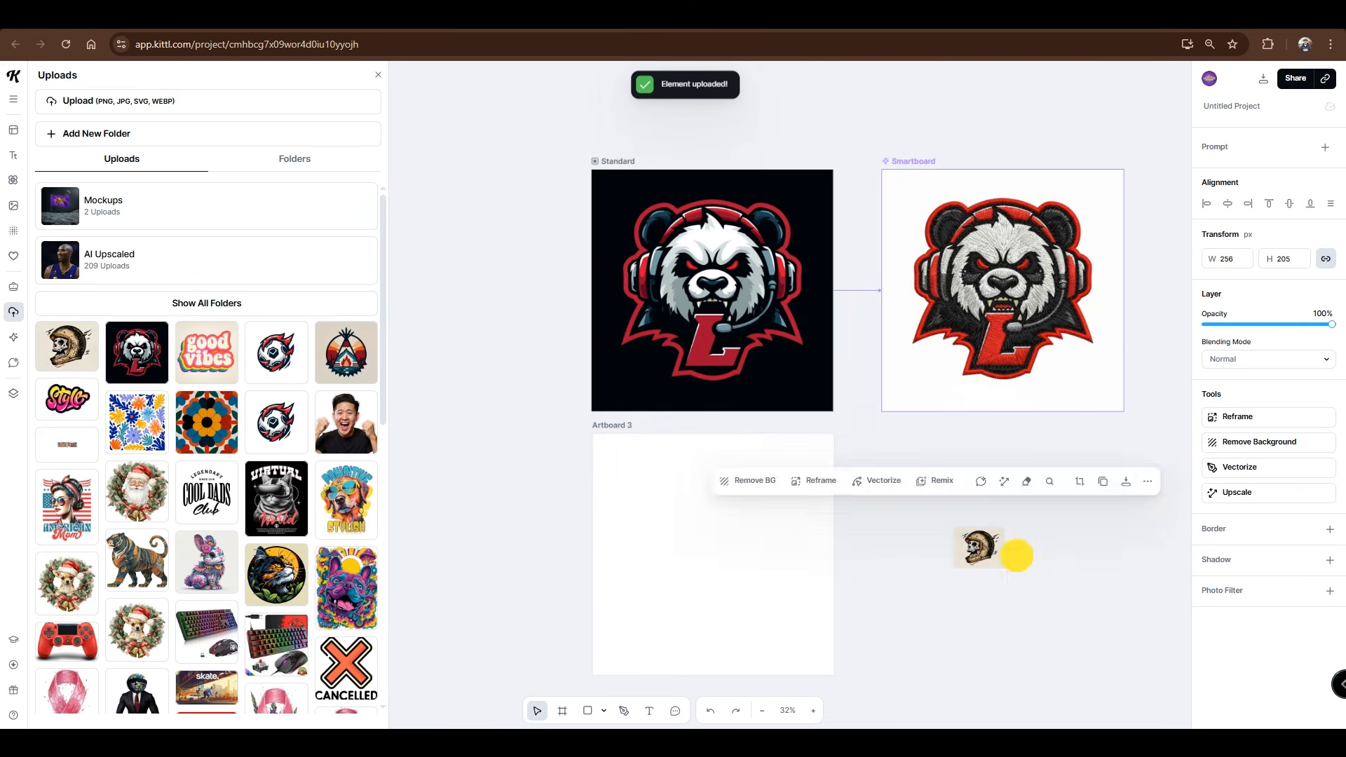
{"action": "left_click_drag", "start_coordinate": [798, 579], "coordinate": [803, 410]}
{"action": "scroll", "coordinate": [720, 569], "scroll_direction": "up", "scroll_amount": 5}
{"action": "scroll", "coordinate": [800, 558], "scroll_direction": "down", "scroll_amount": 1}
{"action": "key", "text": "Escape"}
{"action": "left_click", "coordinate": [751, 542]}
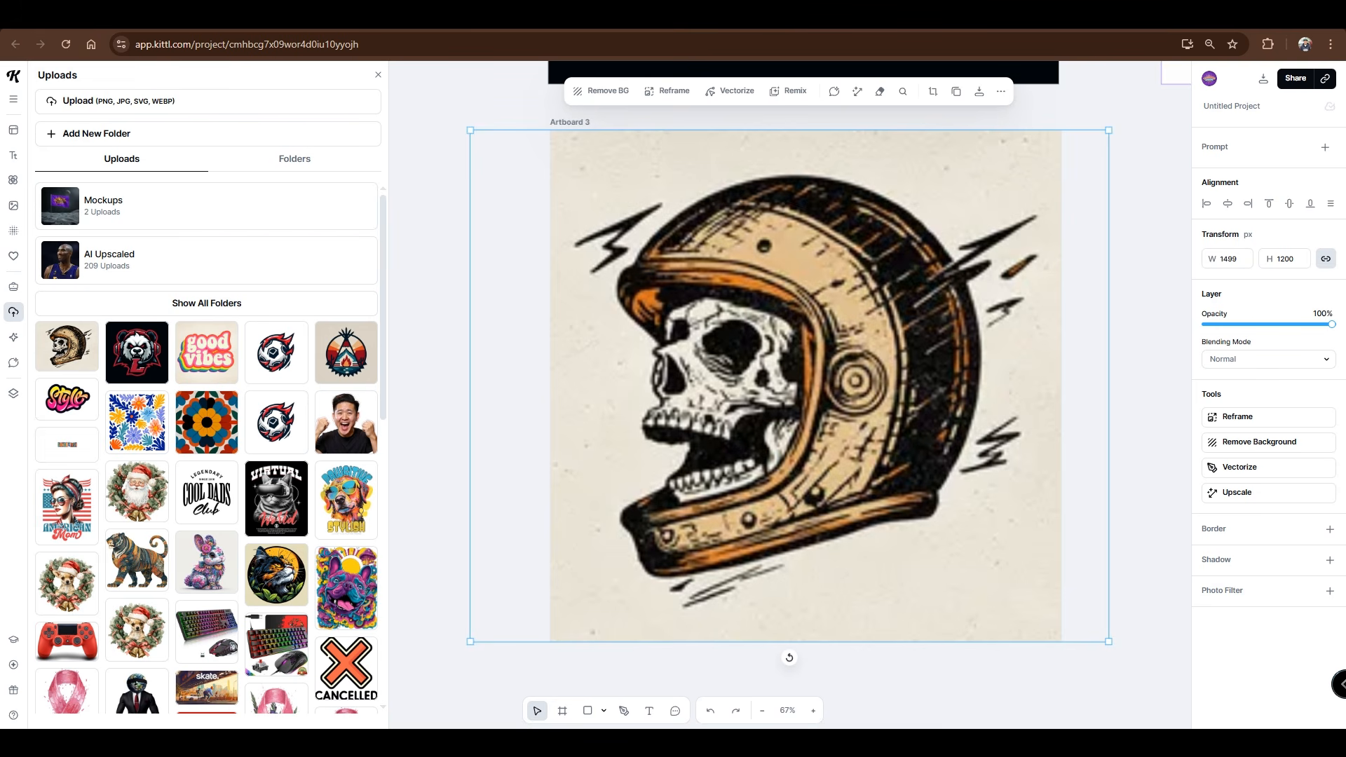
Add a Smartboard from the skull helmet artboard and generate its variation with the pasted handmade embroidery prompt
{"action": "scroll", "coordinate": [876, 486], "scroll_direction": "down", "scroll_amount": 3}
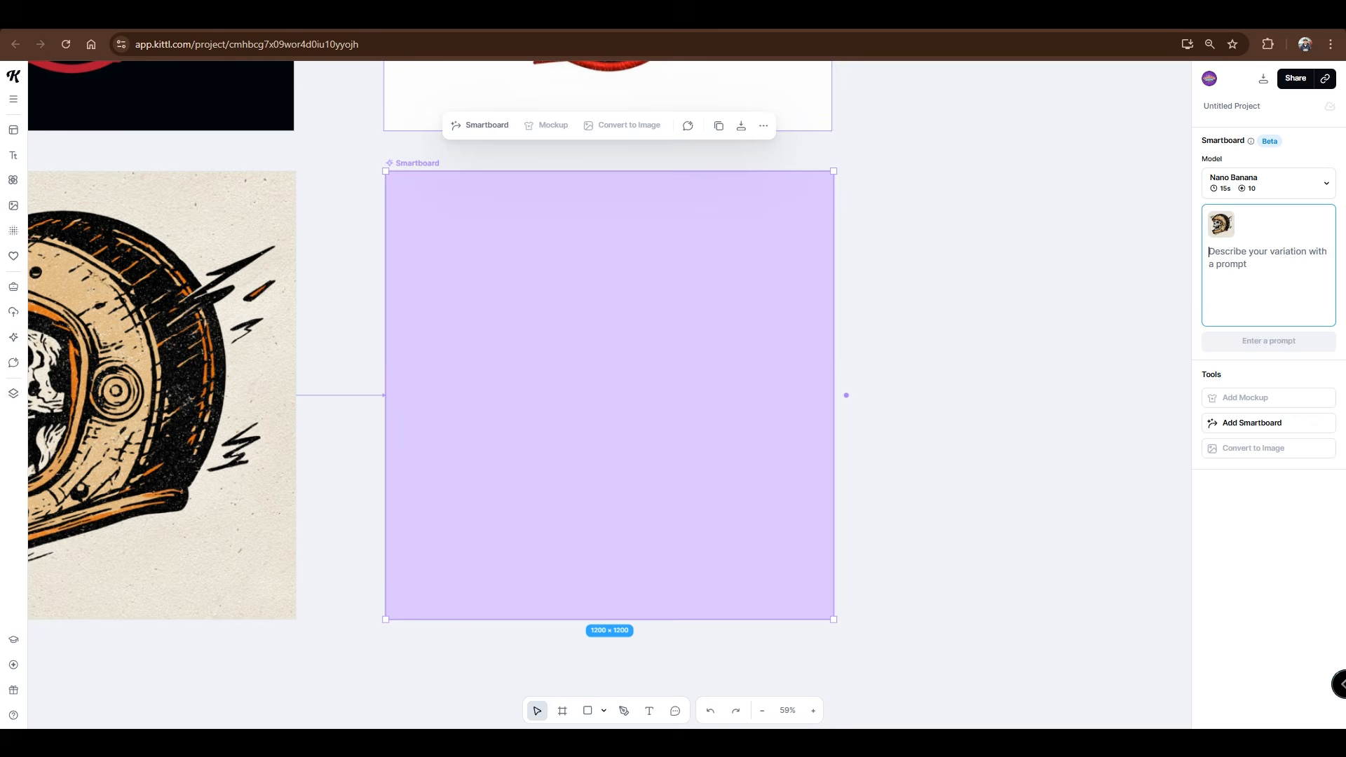
{"action": "key", "text": "ctrl+v"}
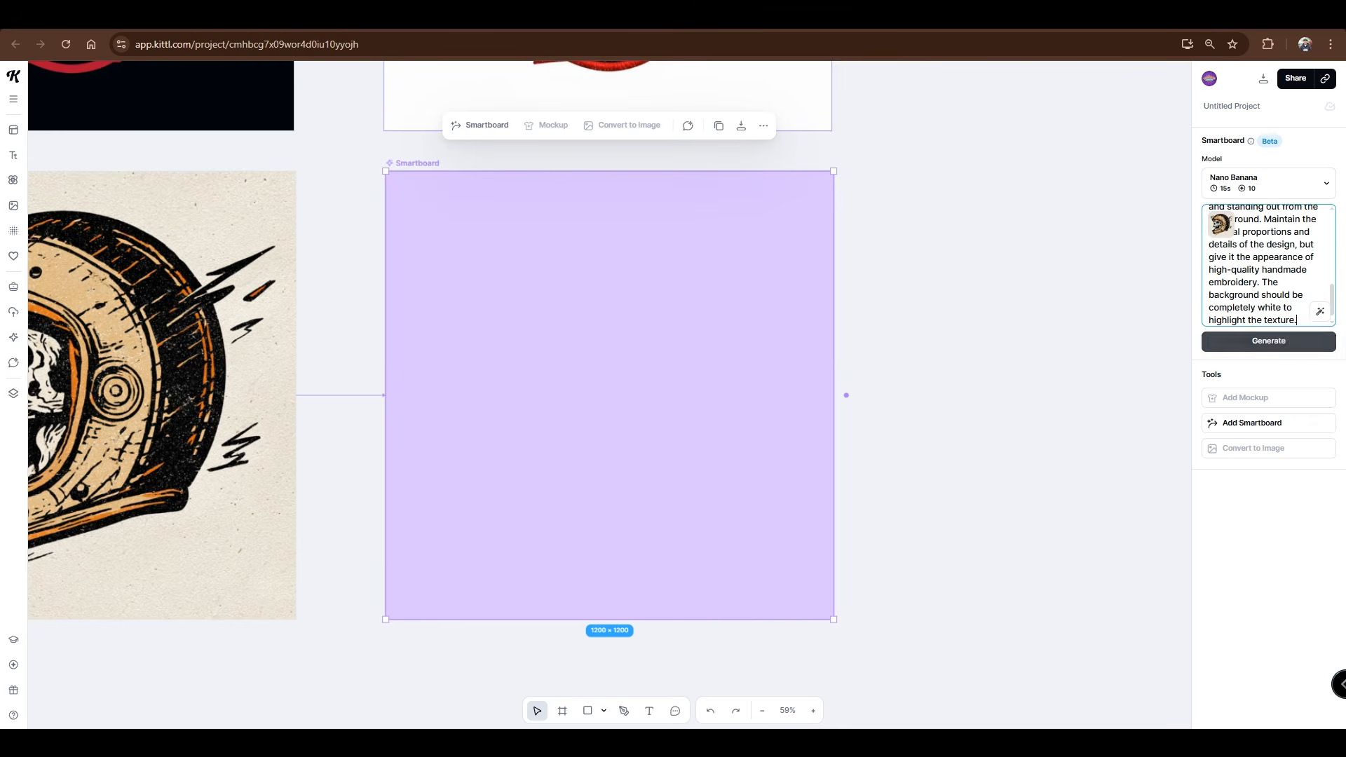
{"action": "key", "text": "Return"}
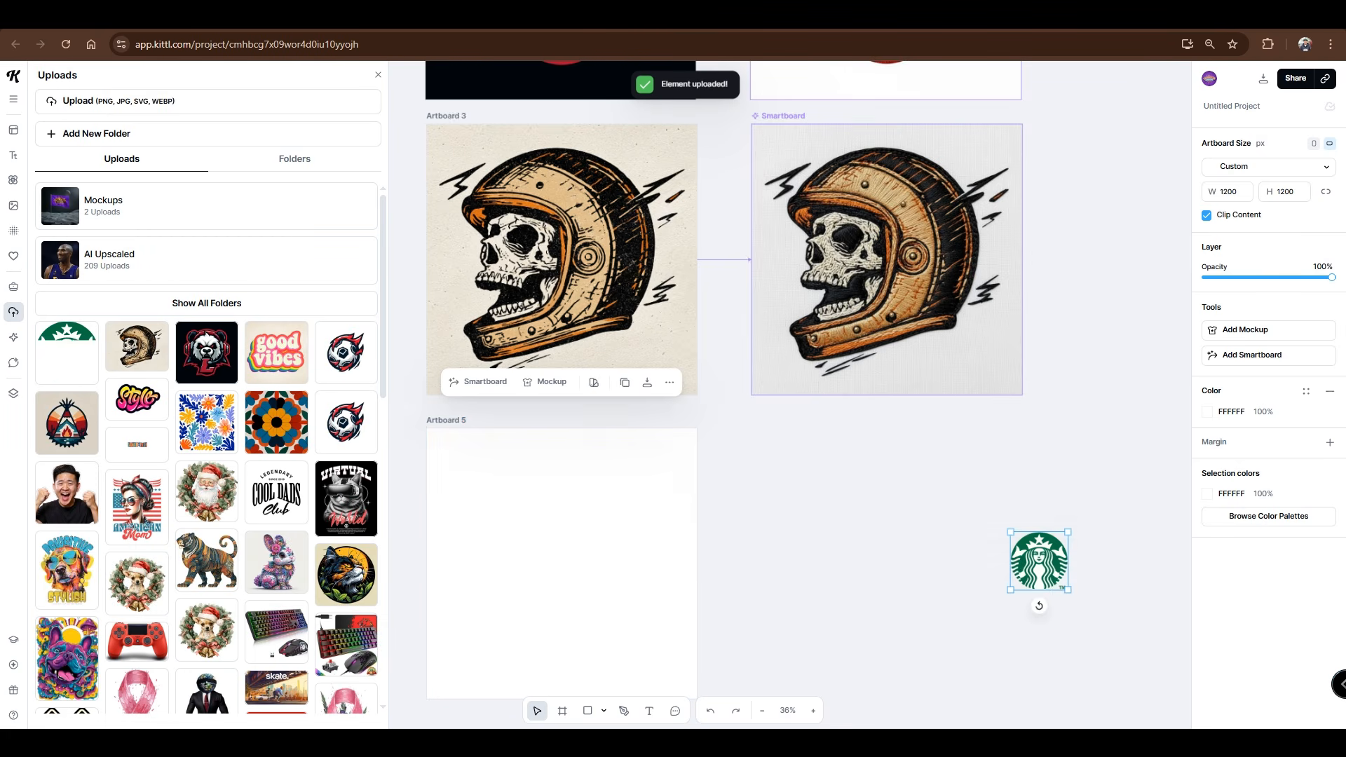
Place the green Starbucks logo on the blank artboard below the helmet, centred and scaled to about 1042 × 1050 px
{"action": "left_click_drag", "start_coordinate": [1048, 561], "coordinate": [705, 697]}
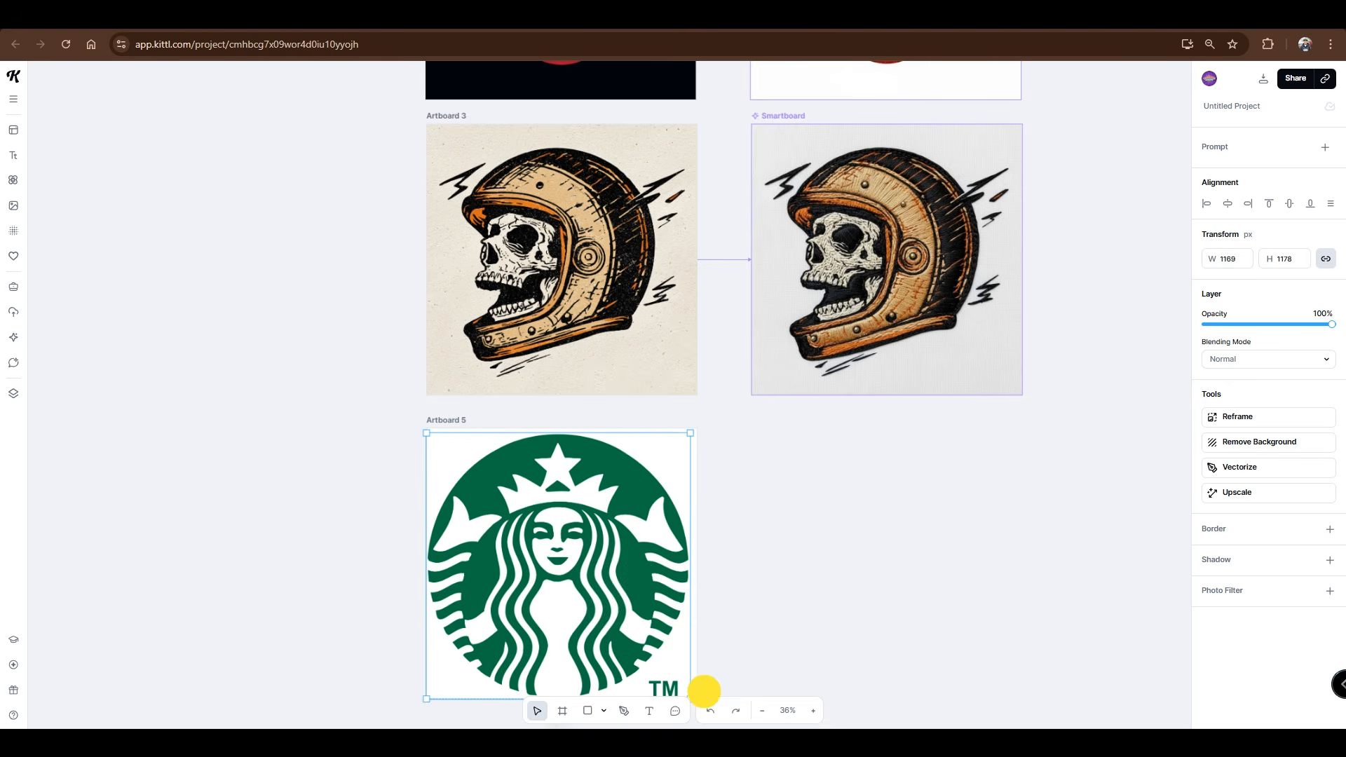
{"action": "left_click_drag", "start_coordinate": [593, 623], "coordinate": [599, 626]}
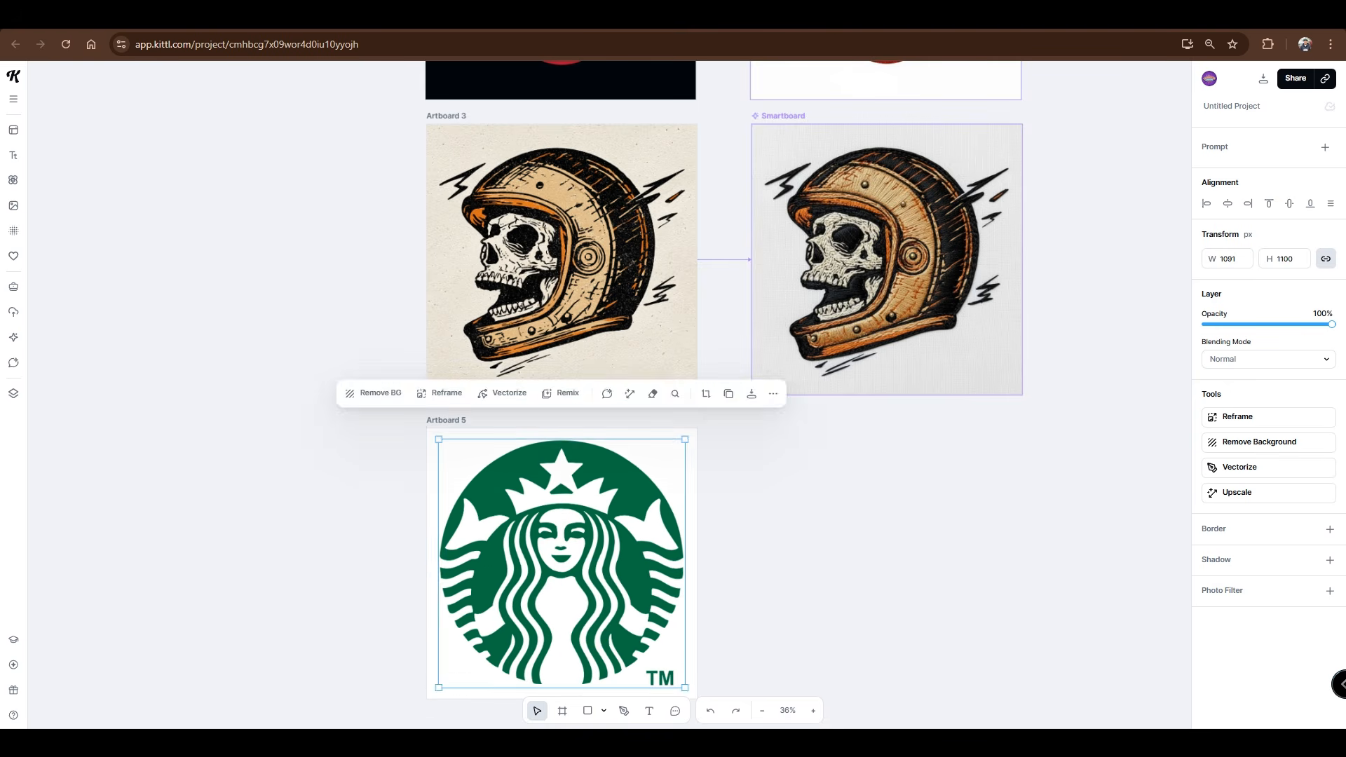
{"action": "left_click_drag", "start_coordinate": [686, 438], "coordinate": [676, 443]}
{"action": "left_click_drag", "start_coordinate": [615, 545], "coordinate": [621, 540]}
{"action": "left_click", "coordinate": [825, 490]}
{"action": "left_click", "coordinate": [605, 528]}
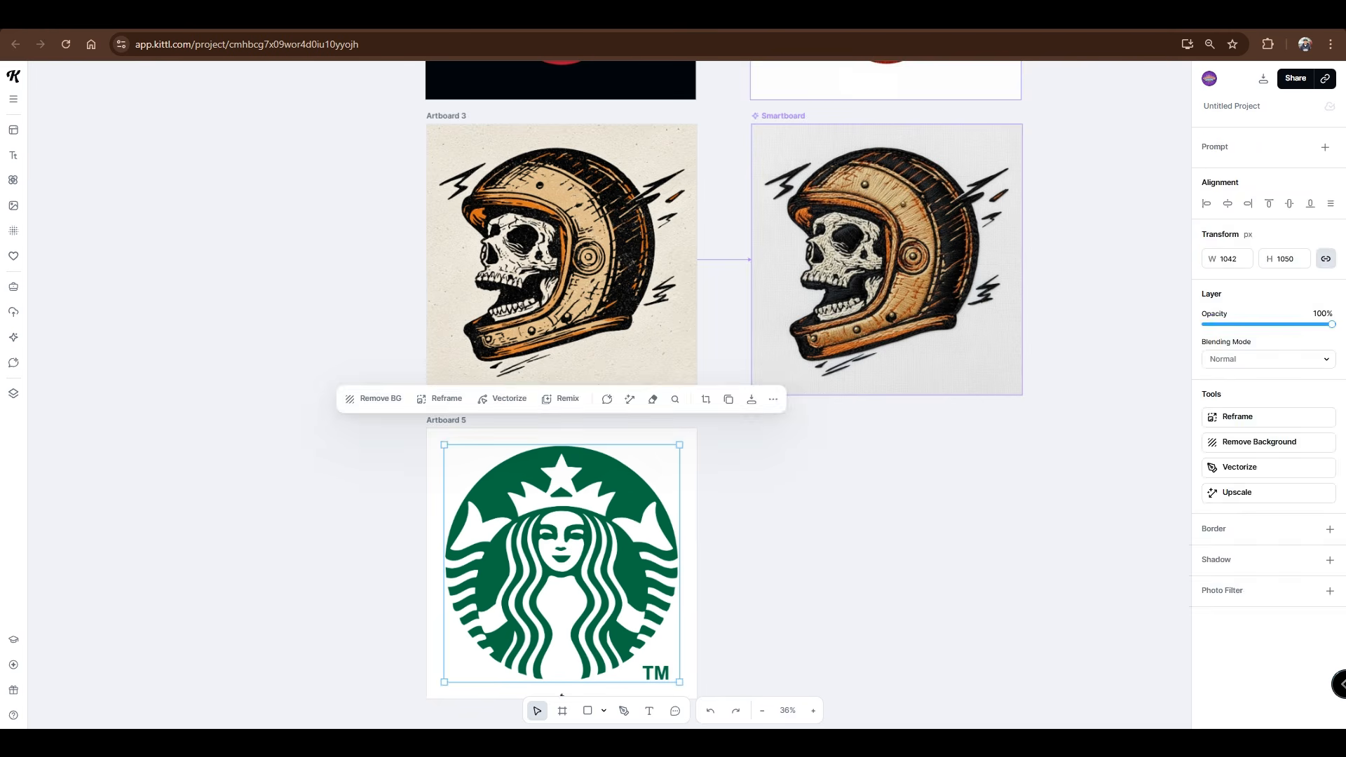
Add a Smartboard from the Starbucks logo artboard, generate its variation with the pasted handmade embroidery prompt and inspect the stitching up close
{"action": "left_click", "coordinate": [384, 493]}
{"action": "left_click", "coordinate": [446, 421]}
{"action": "left_click", "coordinate": [479, 381]}
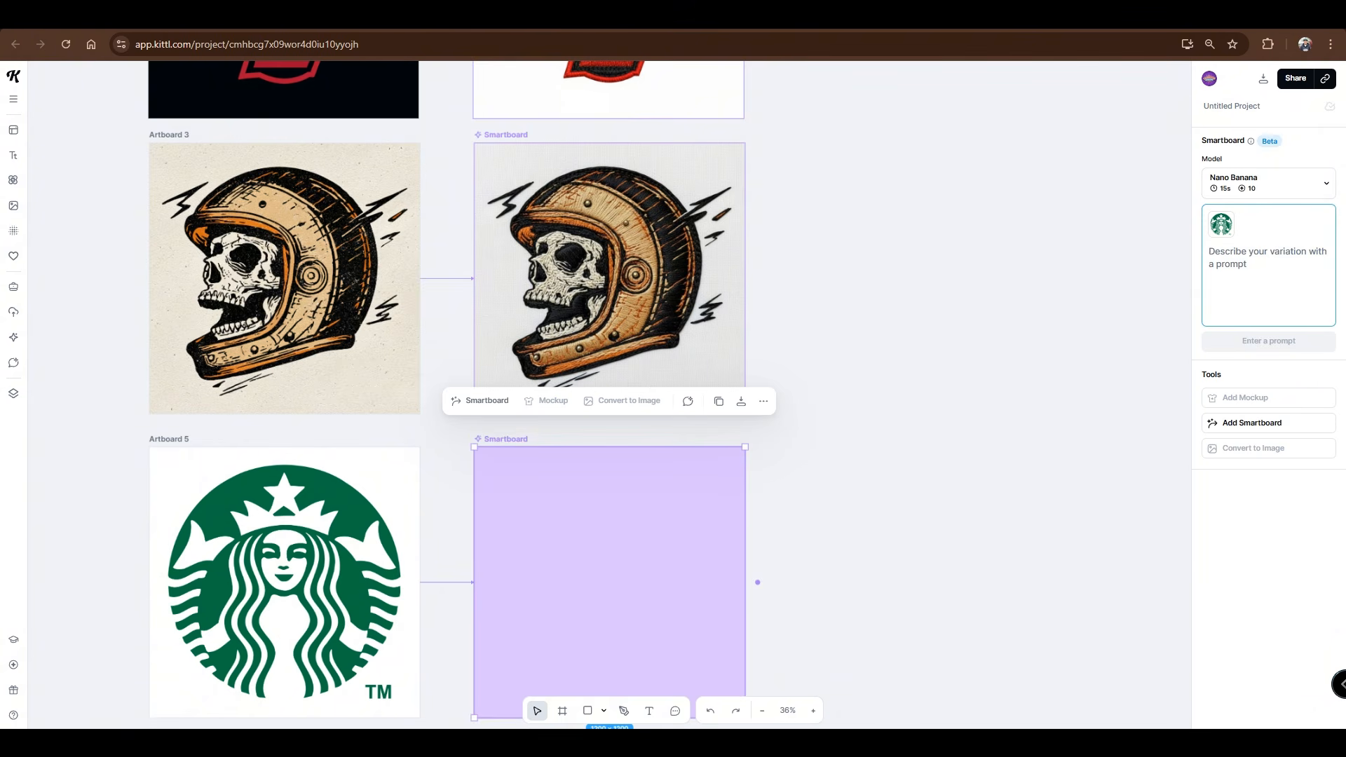
{"action": "key", "text": "ctrl+v"}
{"action": "left_click", "coordinate": [1269, 340]}
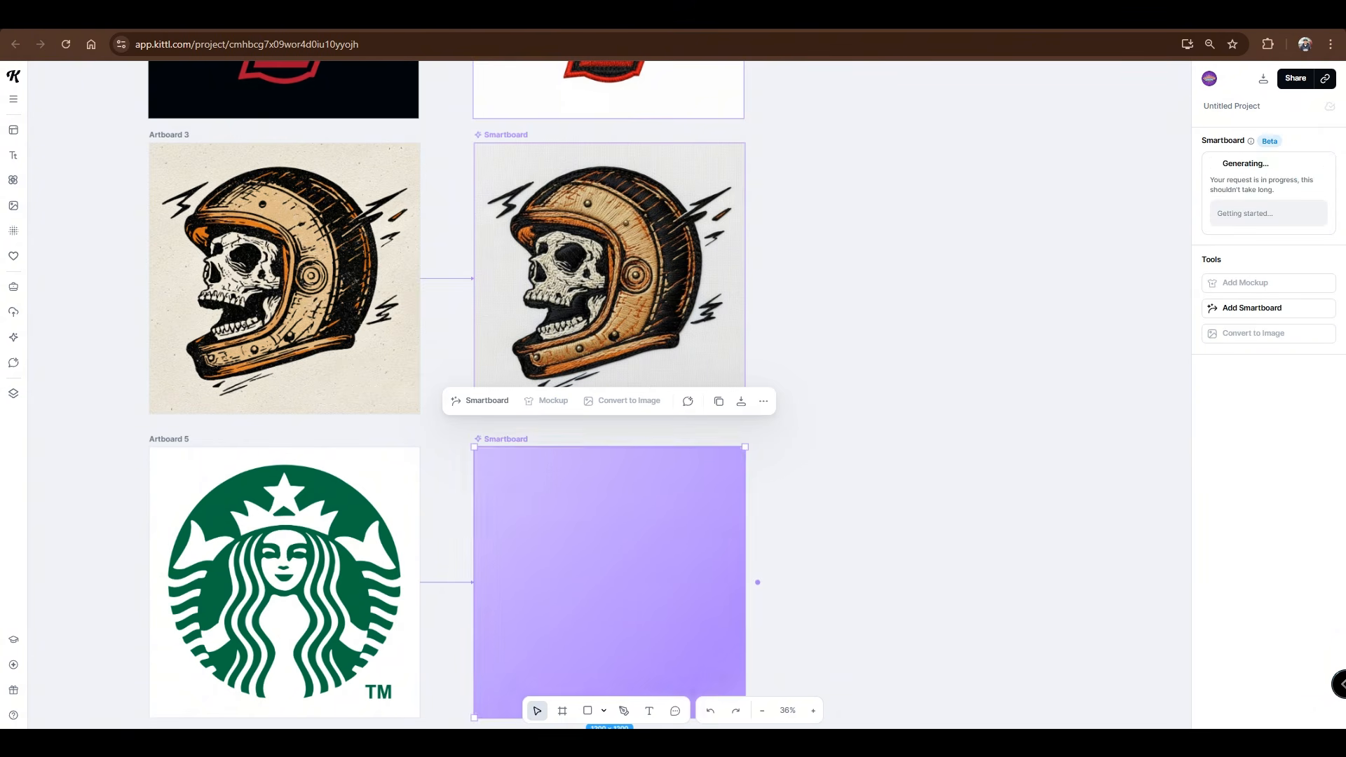
{"action": "left_click", "coordinate": [876, 421]}
{"action": "left_click_drag", "start_coordinate": [713, 472], "coordinate": [927, 349]}
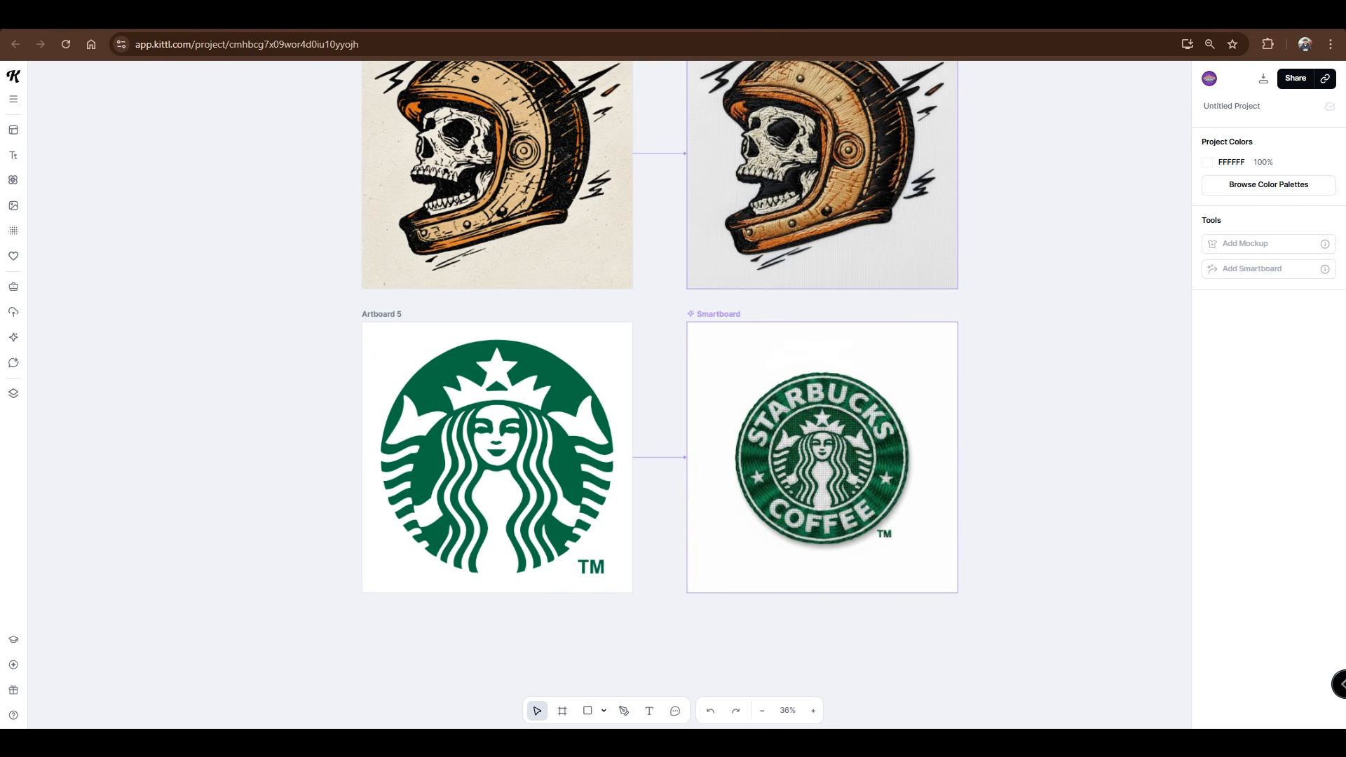
{"action": "scroll", "coordinate": [873, 481], "scroll_direction": "up", "scroll_amount": 4}
{"action": "scroll", "coordinate": [859, 468], "scroll_direction": "up", "scroll_amount": 3}
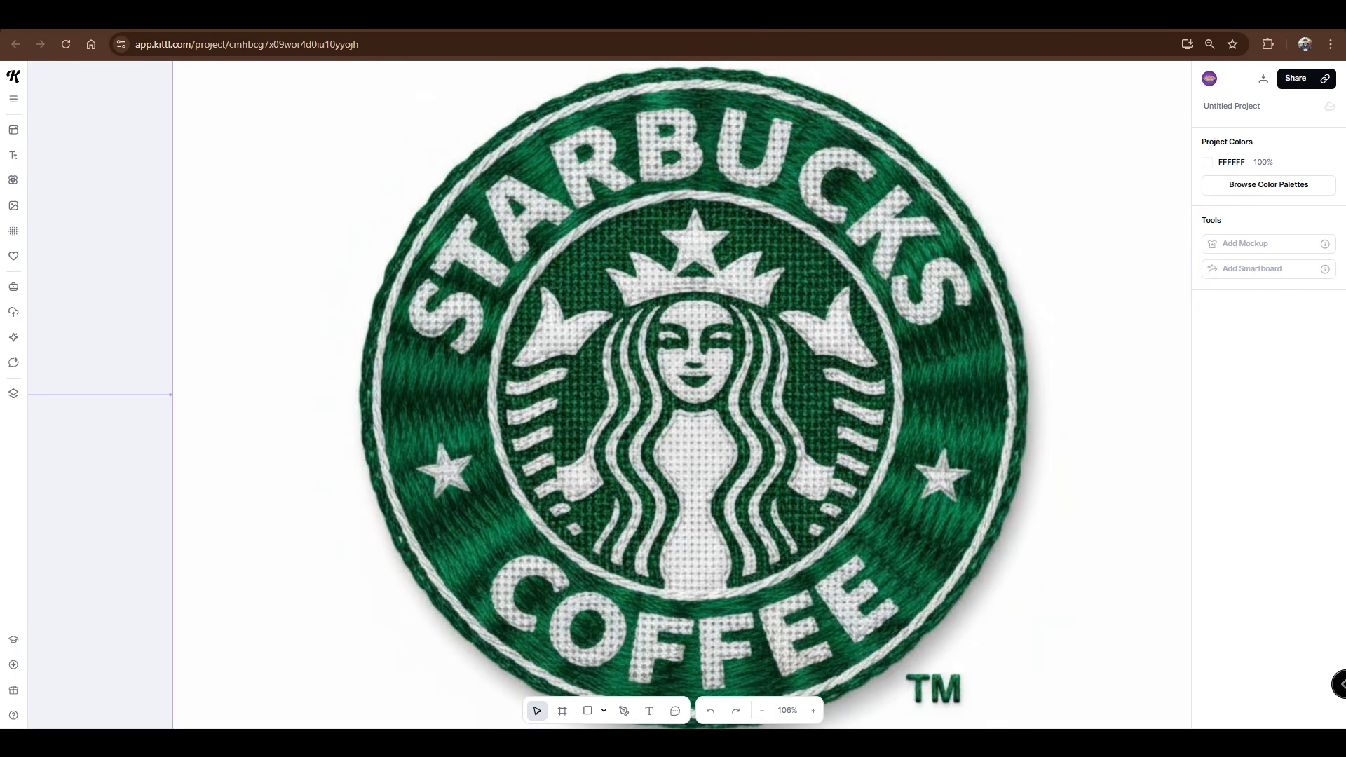
{"action": "scroll", "coordinate": [794, 461], "scroll_direction": "down", "scroll_amount": 3}
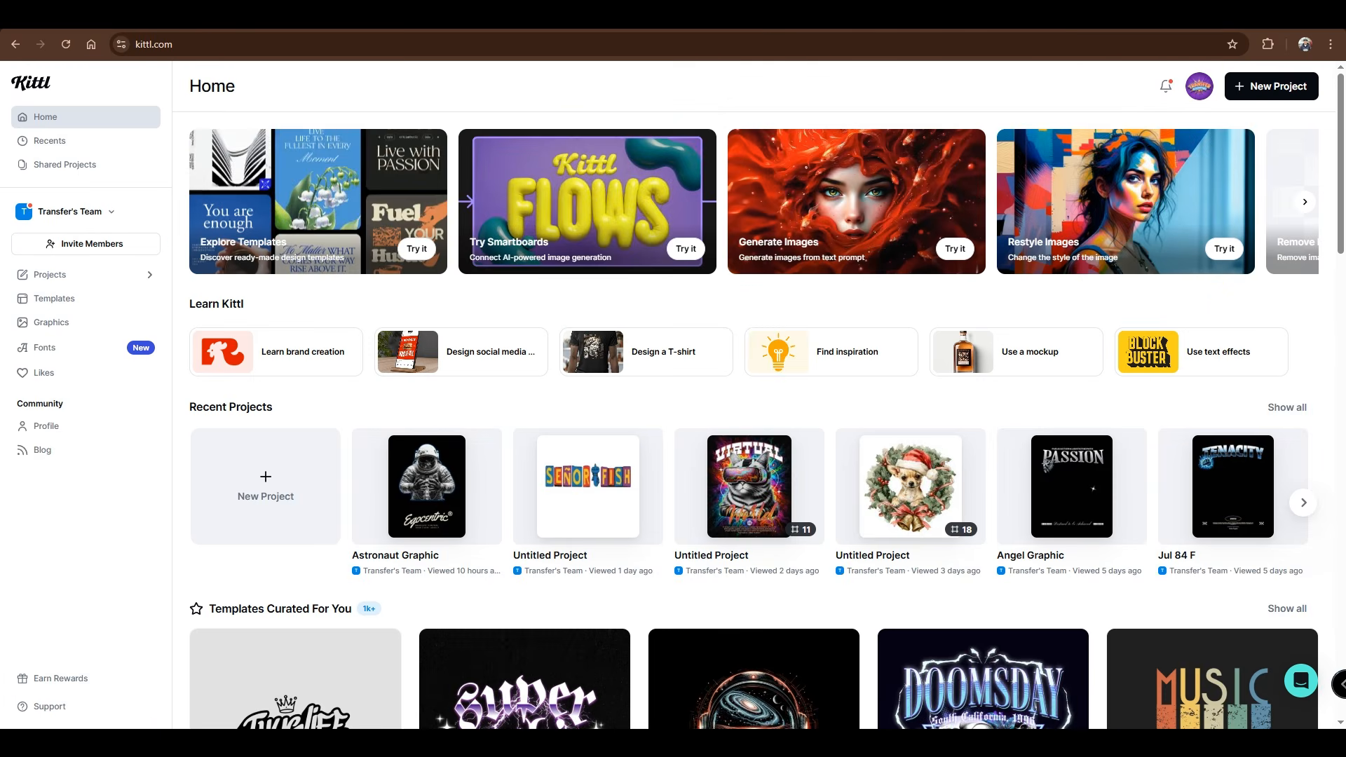
Search the templates for "motorcycle hell riders" and start a project from The Deadly Crosser template
{"action": "scroll", "coordinate": [766, 402], "scroll_direction": "down", "scroll_amount": 1}
{"action": "left_click", "coordinate": [54, 298]}
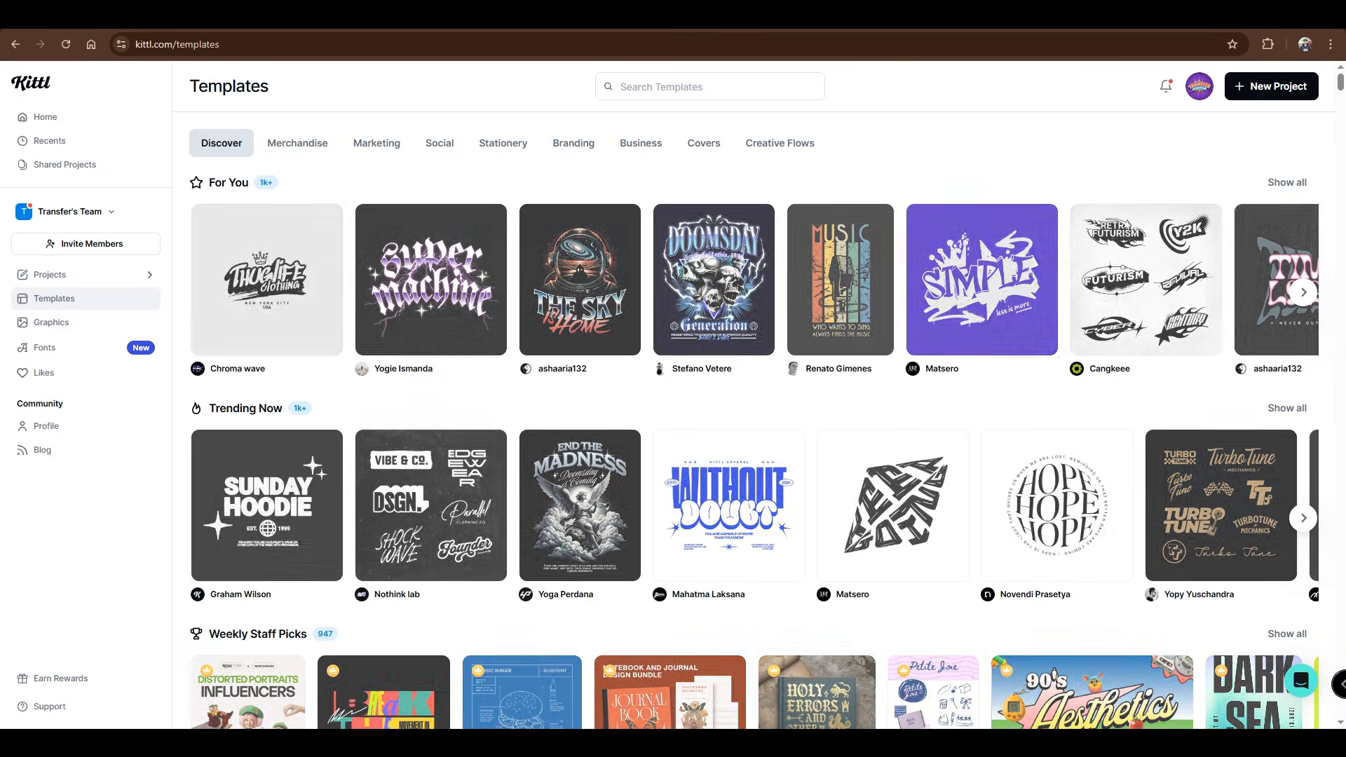
{"action": "left_click", "coordinate": [710, 87]}
{"action": "type", "text": "motorc"}
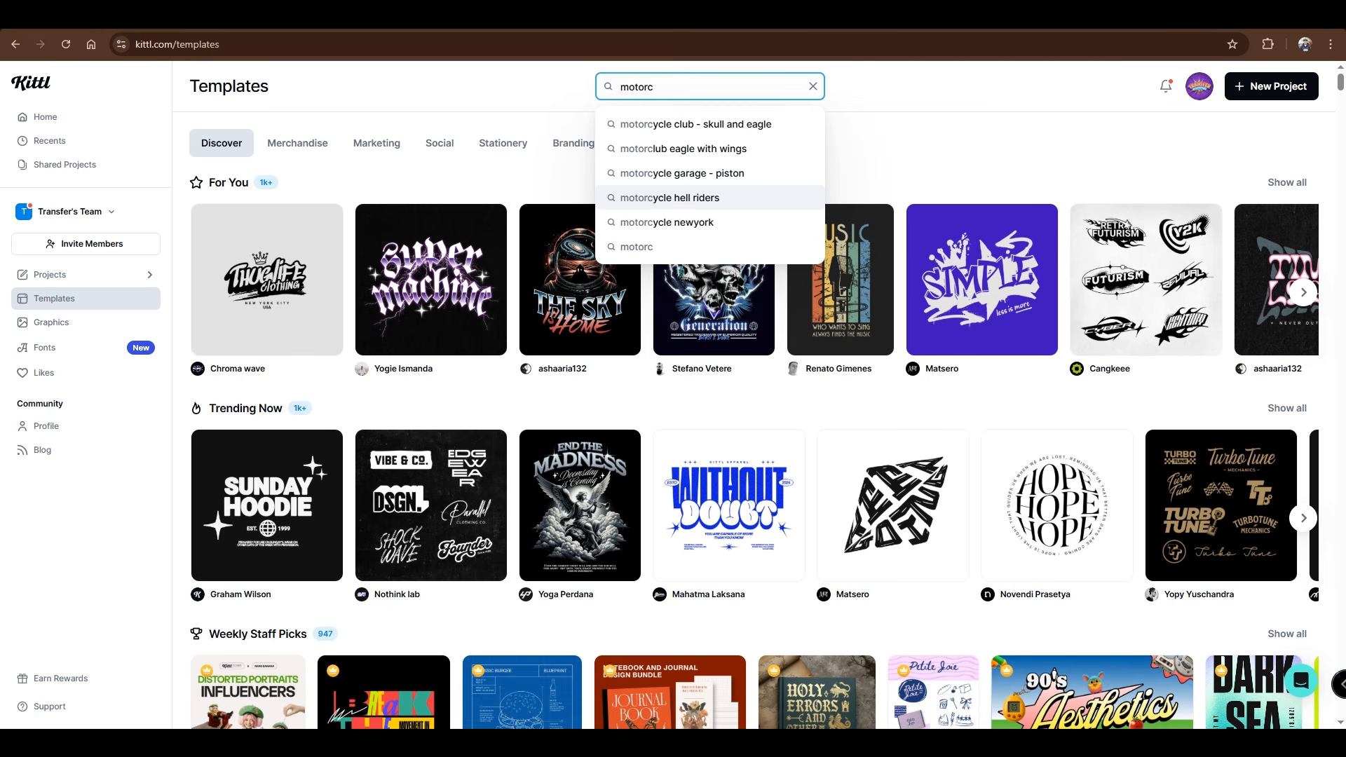
{"action": "left_click", "coordinate": [670, 222]}
{"action": "scroll", "coordinate": [1041, 133], "scroll_direction": "down", "scroll_amount": 4}
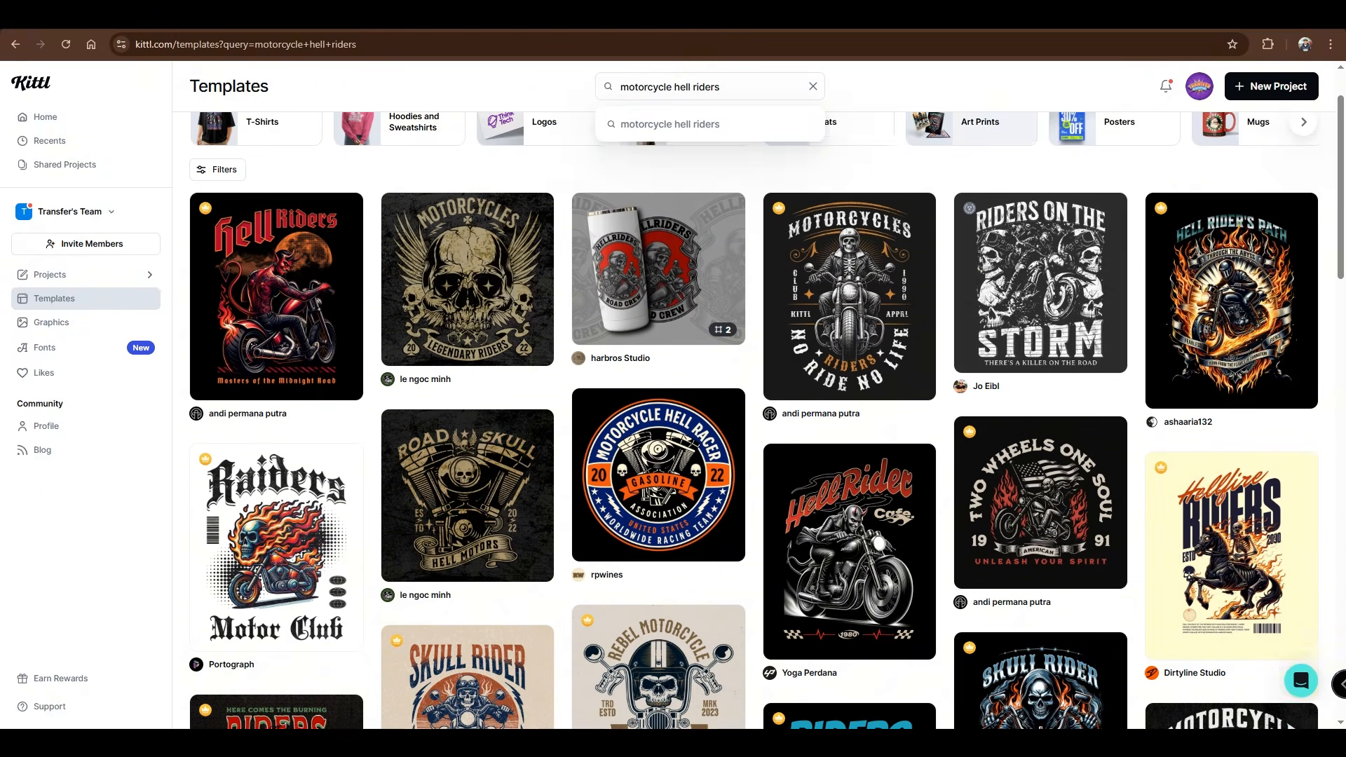
{"action": "scroll", "coordinate": [1041, 144], "scroll_direction": "down", "scroll_amount": 2}
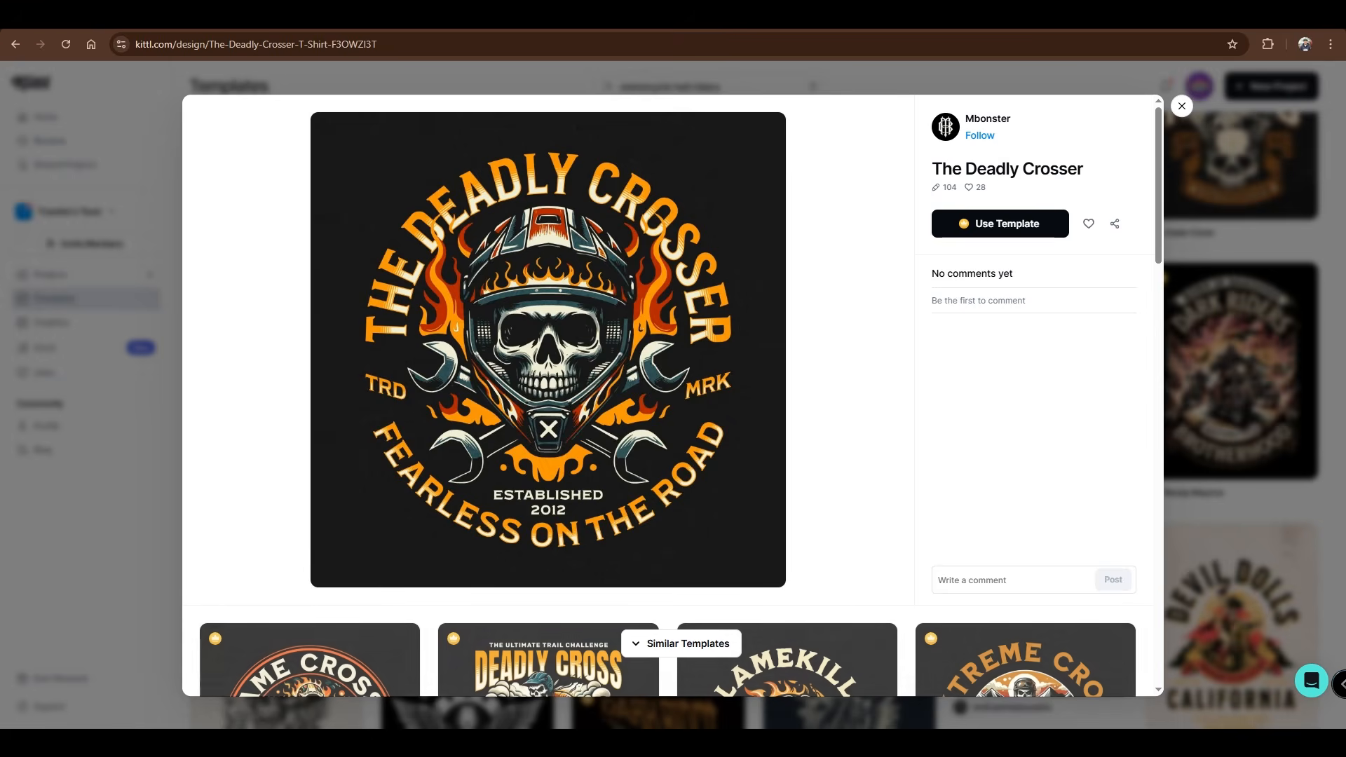
{"action": "left_click", "coordinate": [1000, 223]}
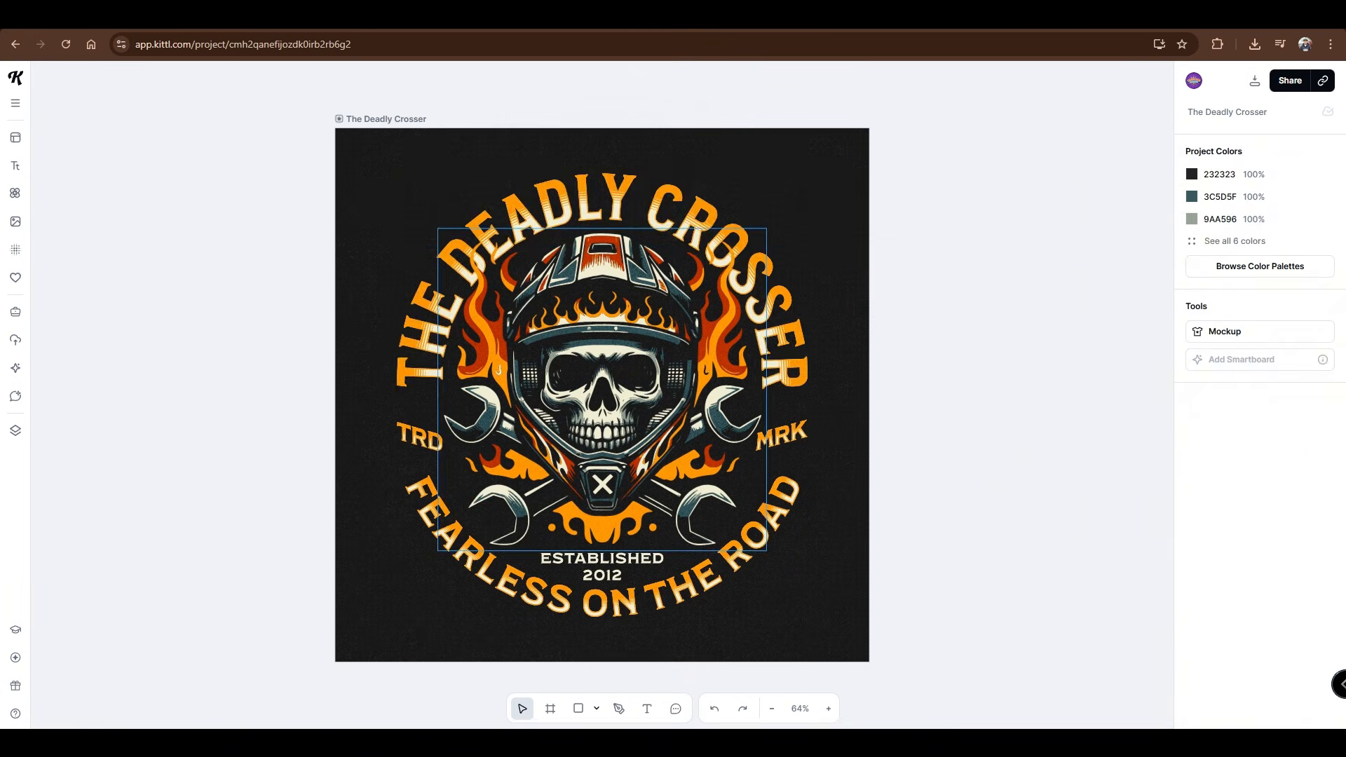
Replace the upper curved text of the skull design with "TRANSFER SUPERSTARS"
{"action": "left_click", "coordinate": [415, 330]}
{"action": "double_click", "coordinate": [415, 330]}
{"action": "key", "text": "ctrl+a"}
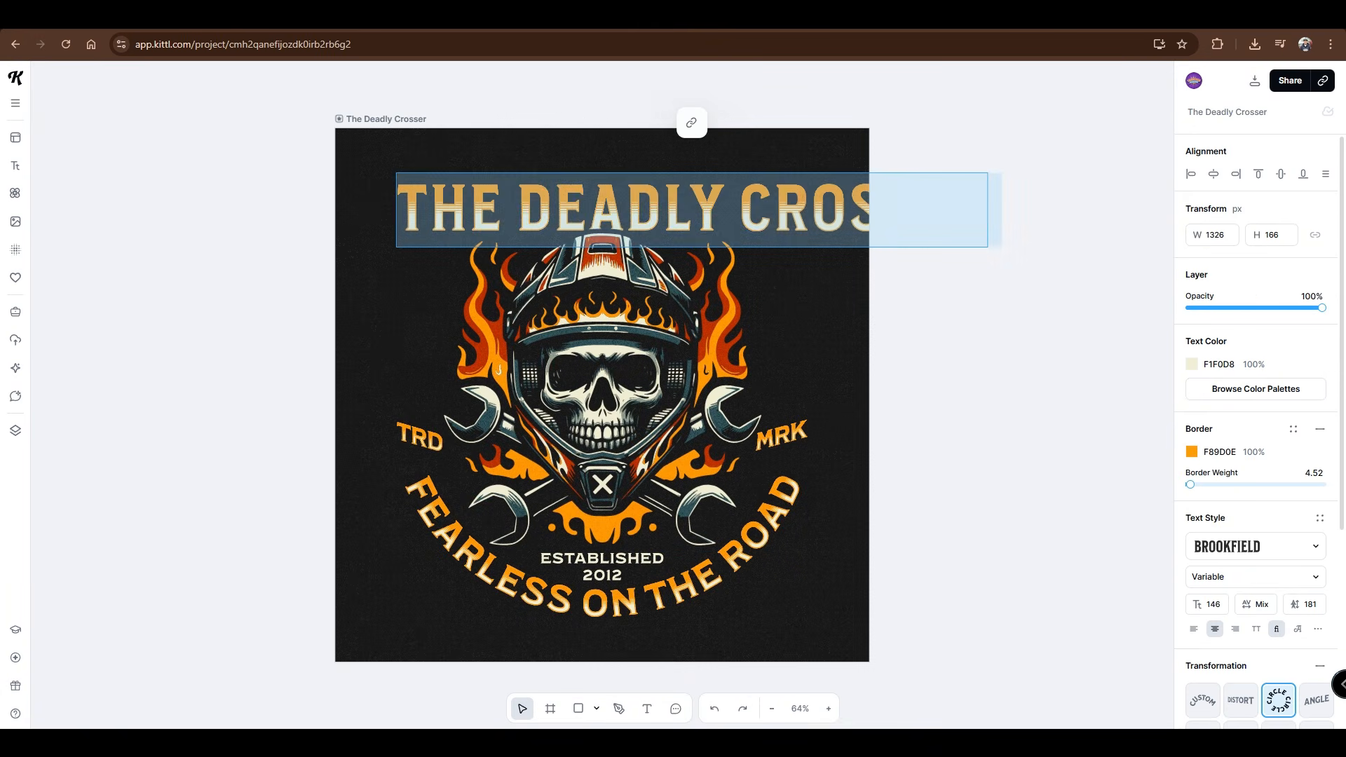
{"action": "type", "text": "TRANSFER SUPER"}
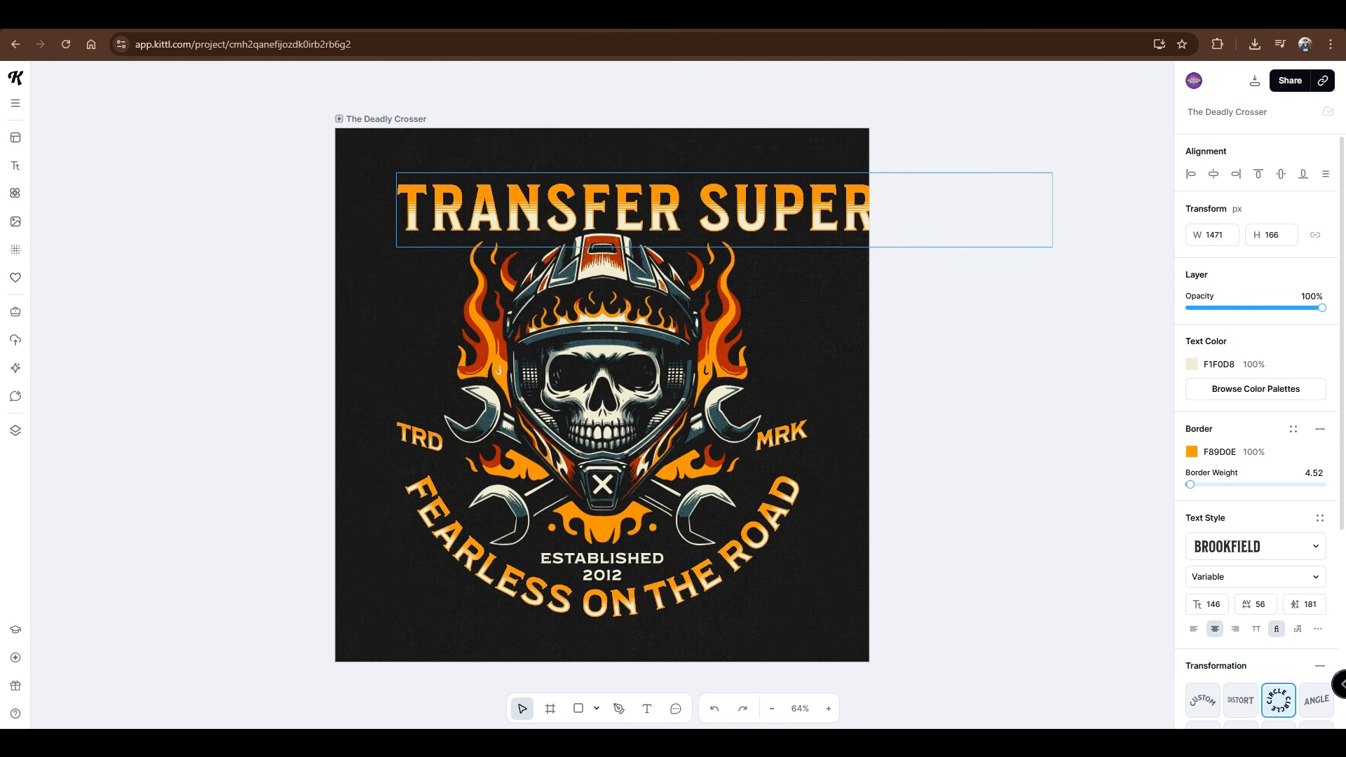
{"action": "type", "text": "STARS"}
{"action": "key", "text": "Escape"}
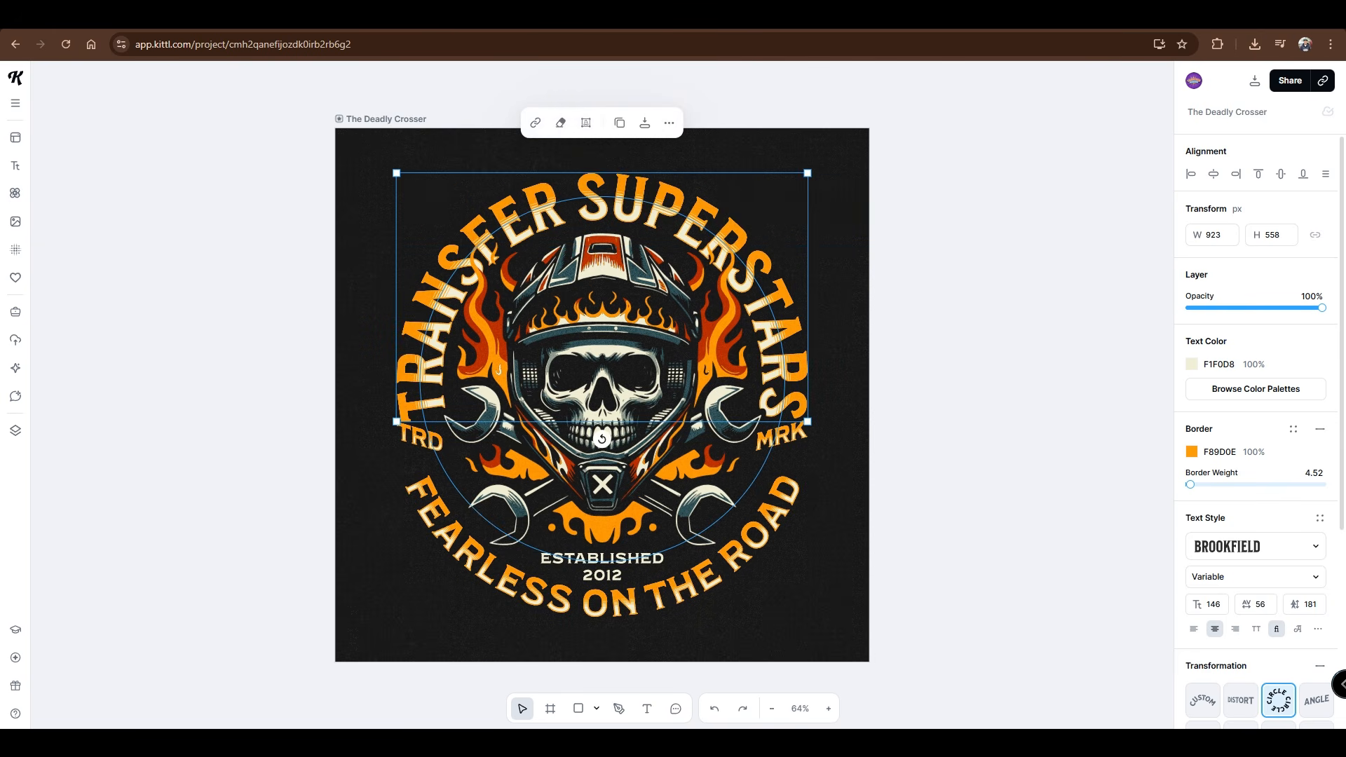
{"action": "key", "text": "Escape"}
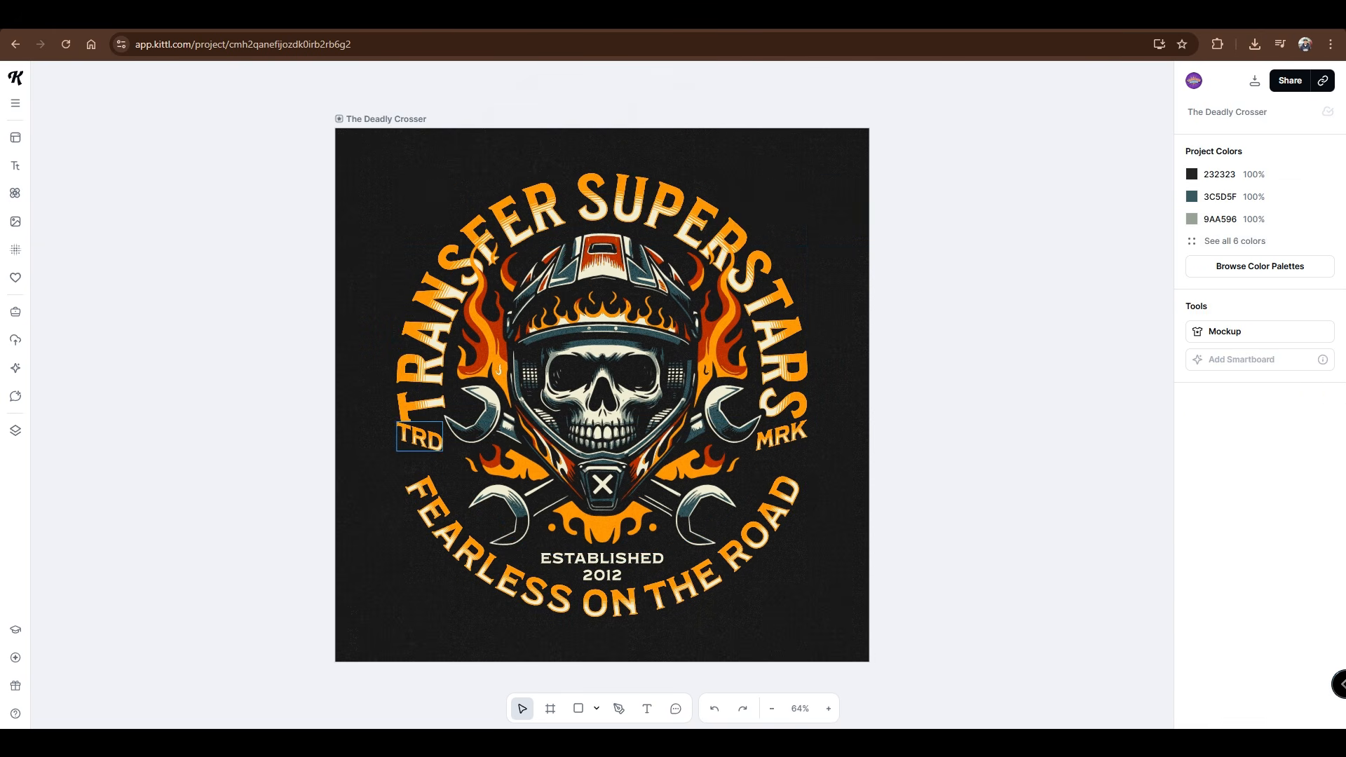
Set the font size of the curved "TRANSFER SUPERSTARS" text to 140
{"action": "double_click", "coordinate": [424, 322]}
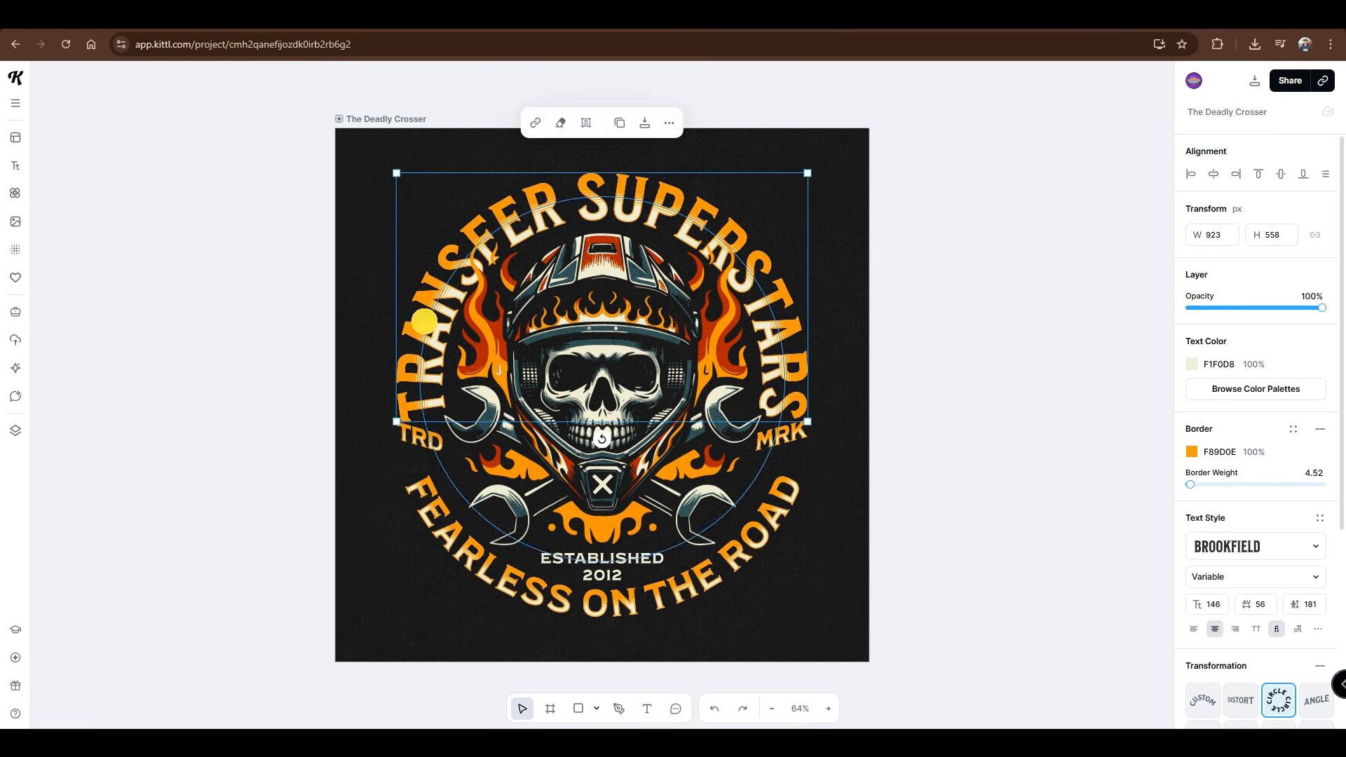
{"action": "key", "text": "ctrl+a"}
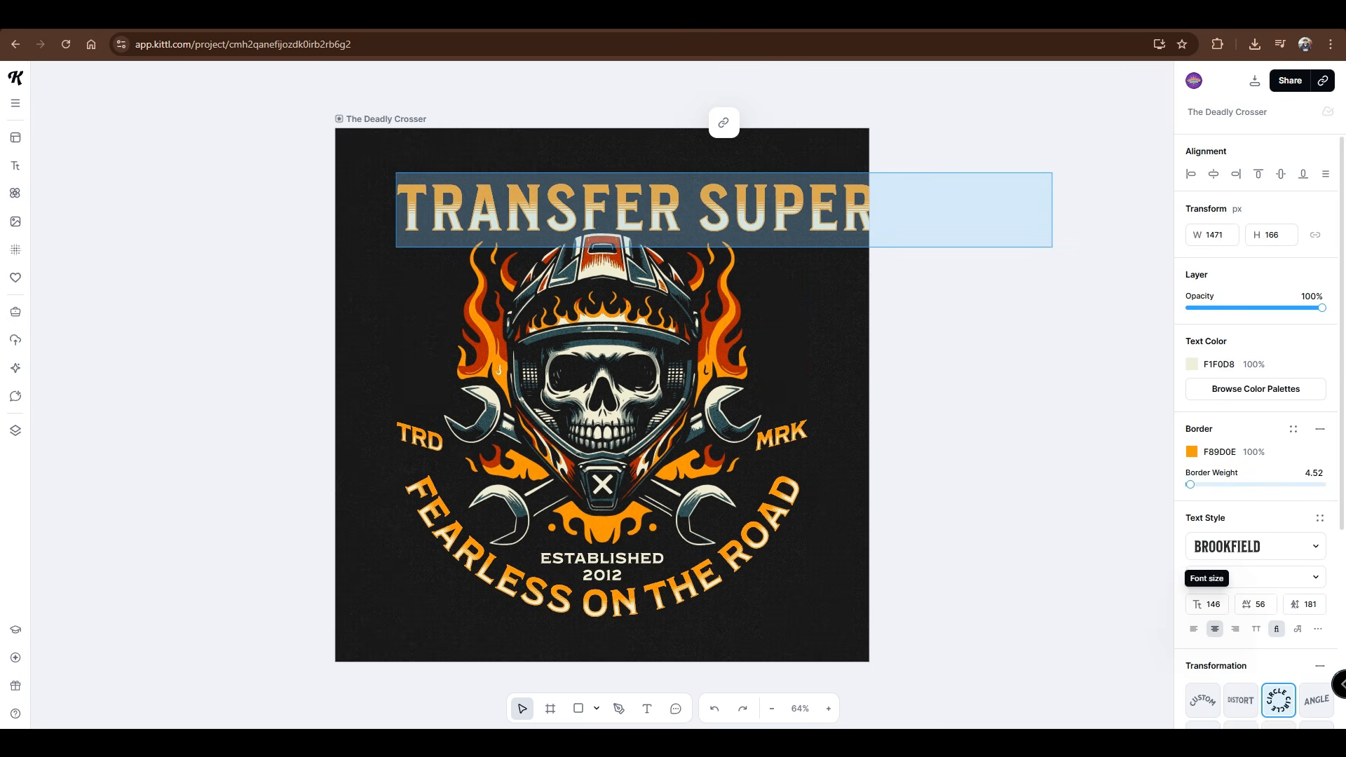
{"action": "left_click_drag", "start_coordinate": [1205, 605], "coordinate": [1243, 605]}
{"action": "type", "text": "140"}
{"action": "key", "text": "Return"}
{"action": "key", "text": "Escape"}
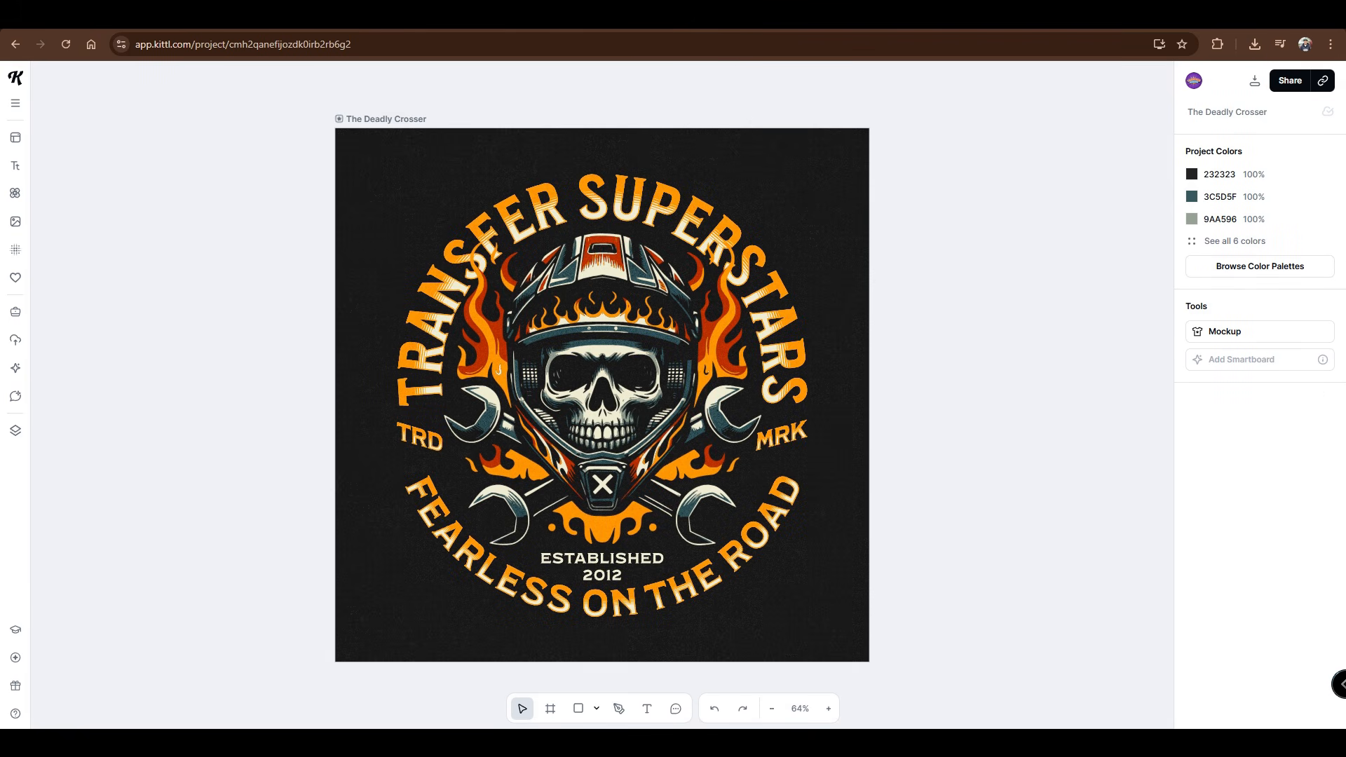
Replace the lower curved text of the skull design with "RELIABLE·FAST·VIBRANT"
{"action": "double_click", "coordinate": [421, 495]}
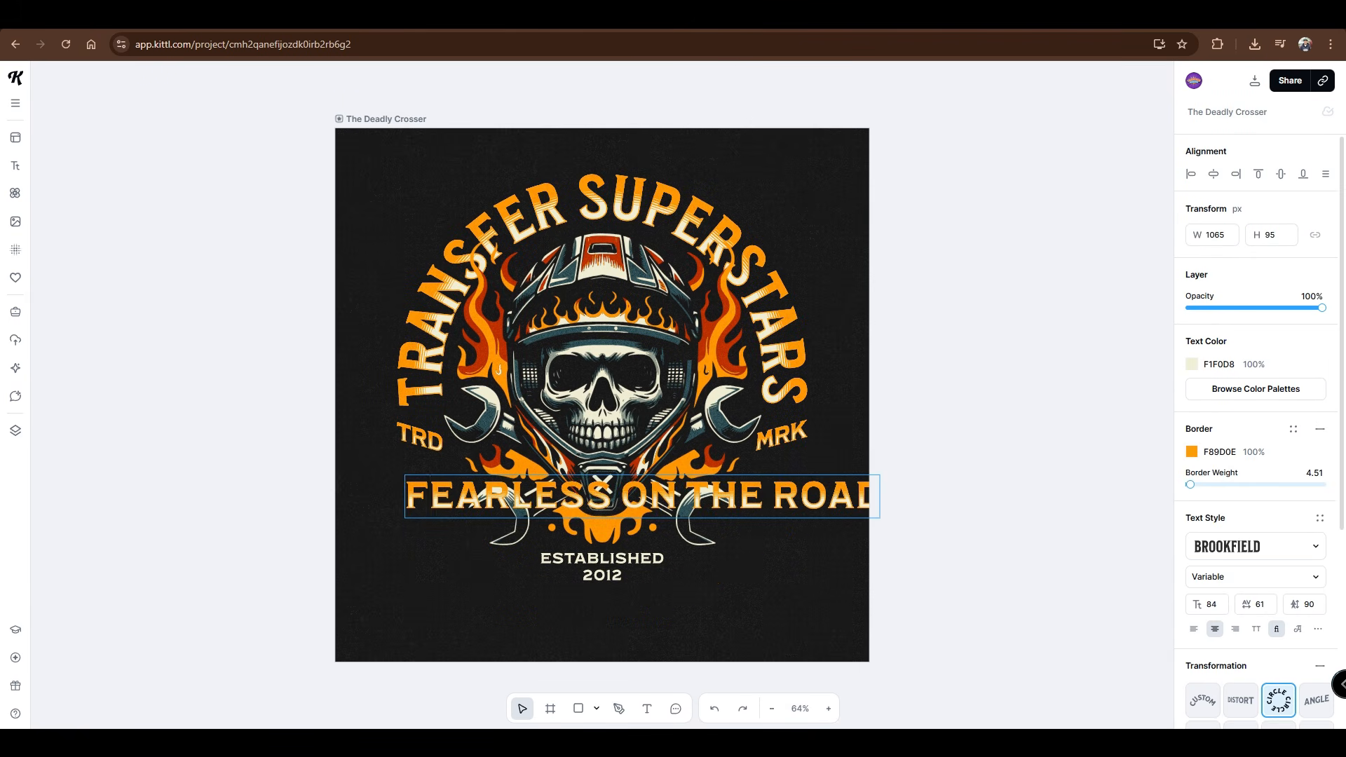
{"action": "key", "text": "ctrl+a"}
{"action": "type", "text": "RELIABLE FAST"}
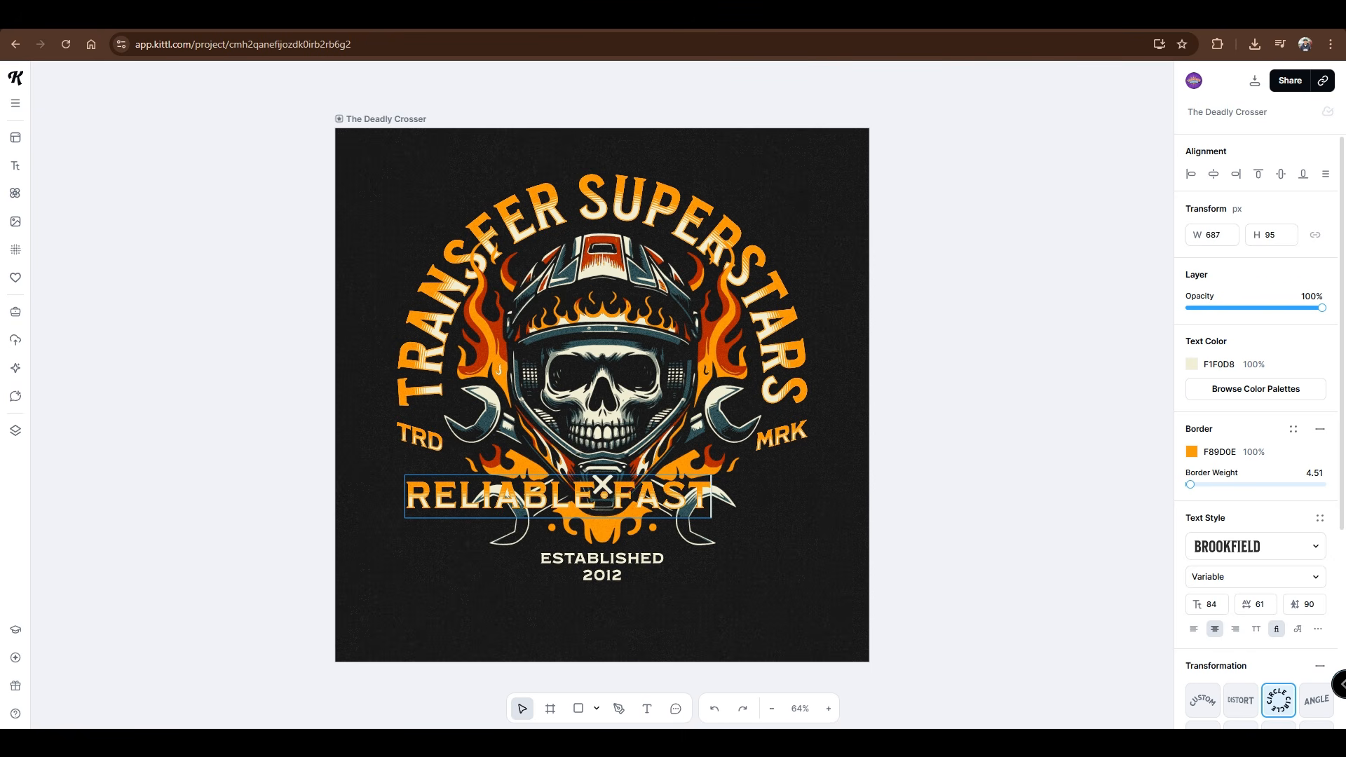
{"action": "type", "text": " VIBRANT"}
{"action": "key", "text": "Escape"}
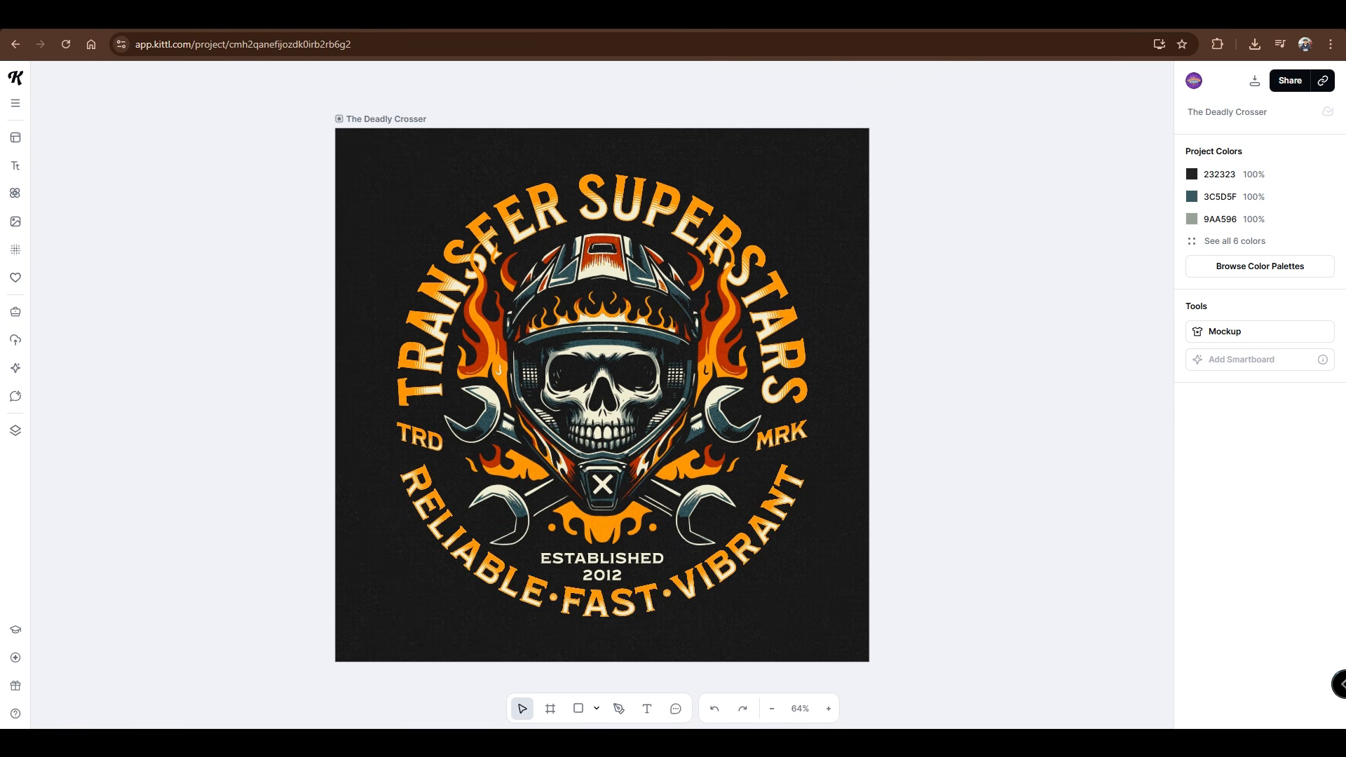
Change the year under "ESTABLISHED" to 2014
{"action": "left_click", "coordinate": [601, 567]}
{"action": "left_click", "coordinate": [619, 574]}
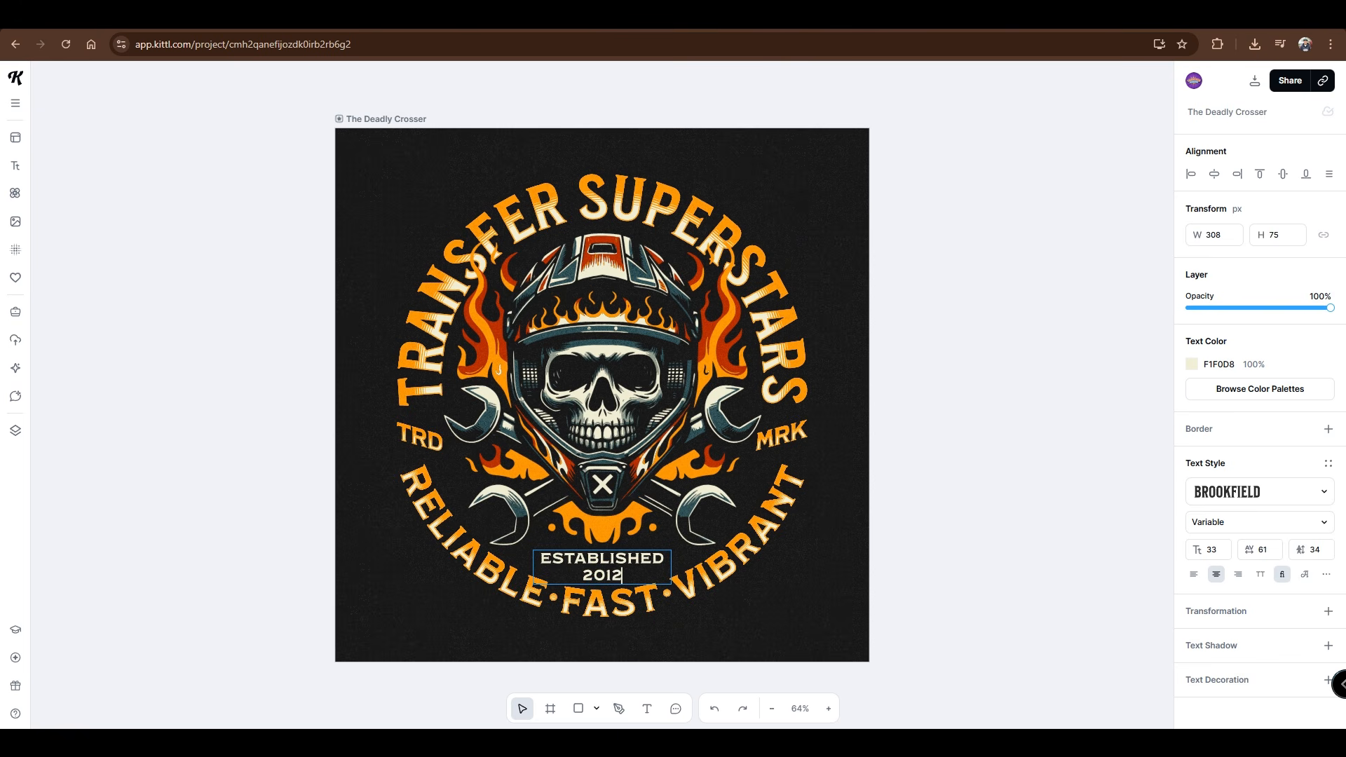
{"action": "key", "text": "BackSpace"}
{"action": "type", "text": "4"}
{"action": "key", "text": "Escape"}
{"action": "left_click", "coordinate": [999, 545]}
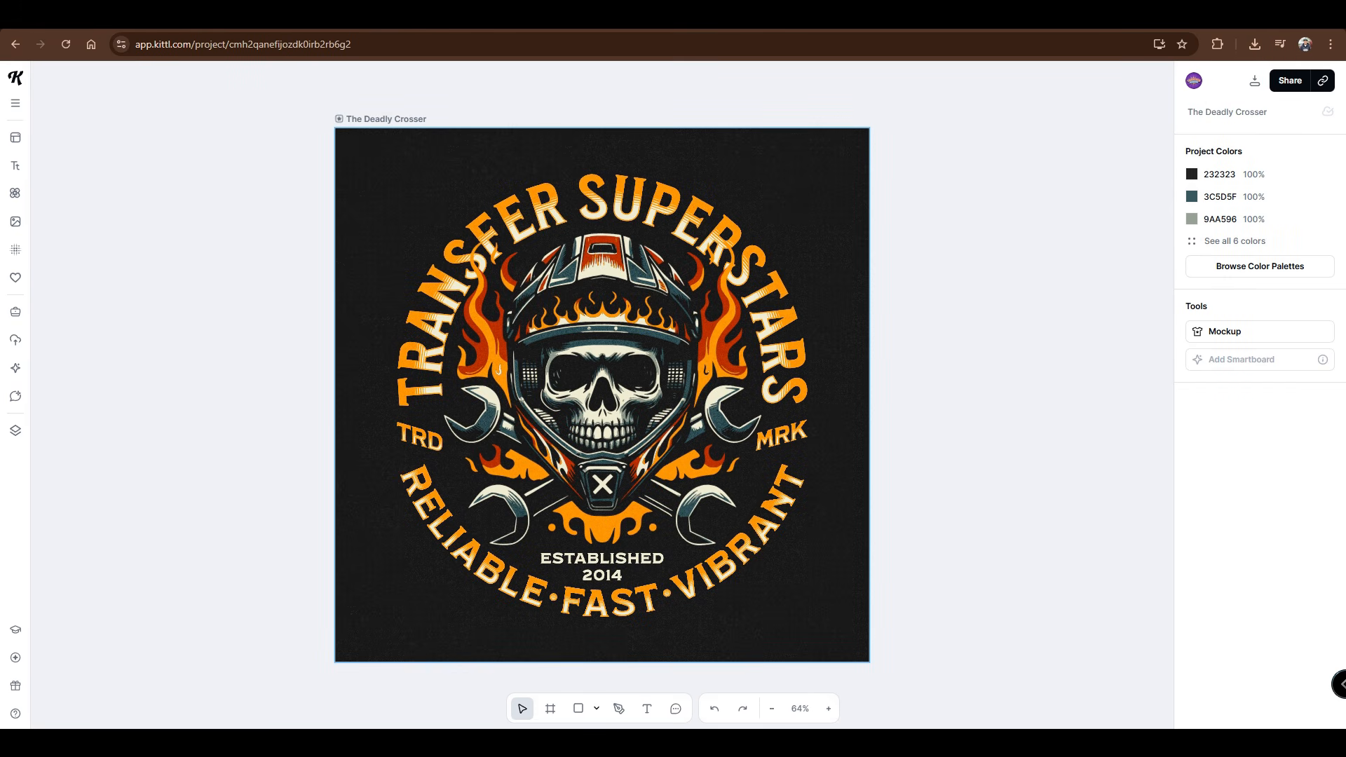
Create a Nano Banana Smartboard from The Deadly Crosser artboard and generate it with the pasted hyper-realistic handmade embroidery prompt
{"action": "left_click", "coordinate": [339, 119]}
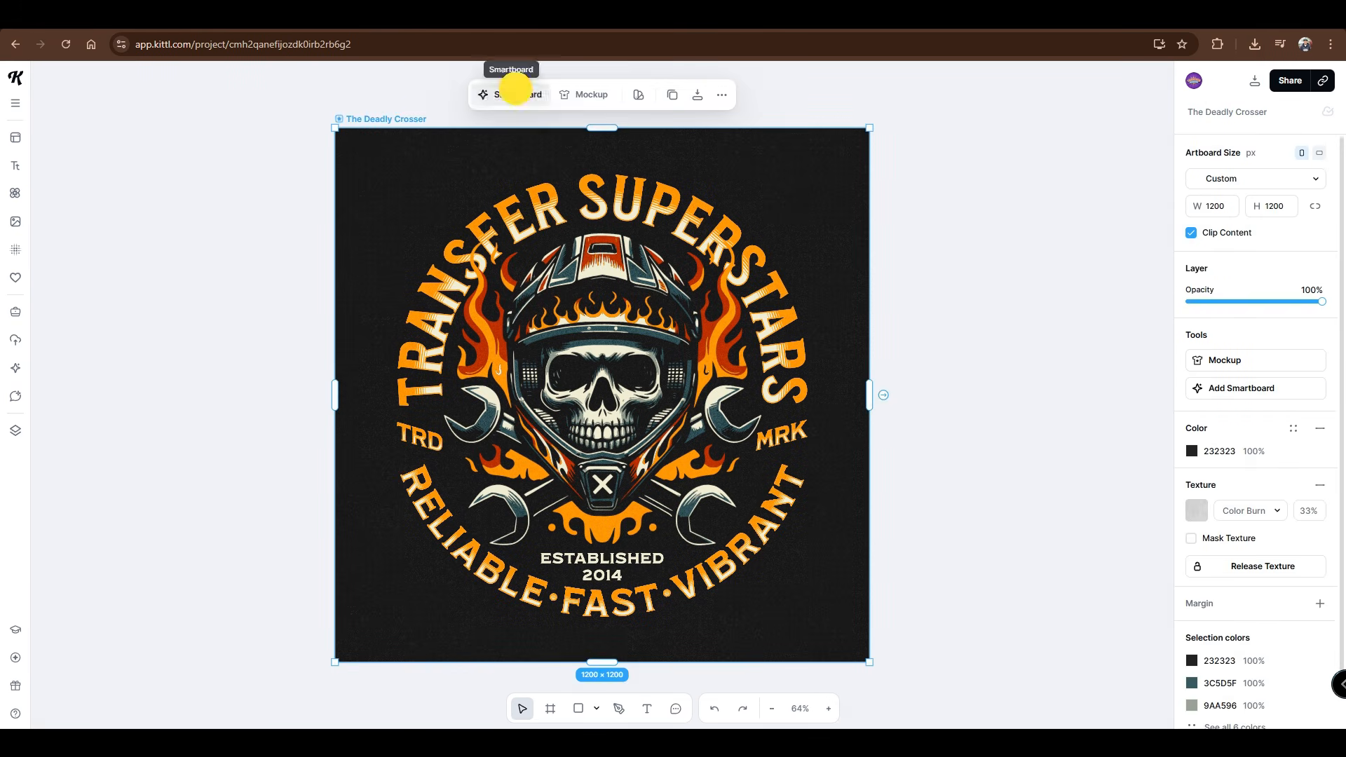
{"action": "left_click", "coordinate": [517, 84]}
{"action": "left_click", "coordinate": [593, 326]}
{"action": "left_click", "coordinate": [1259, 253]}
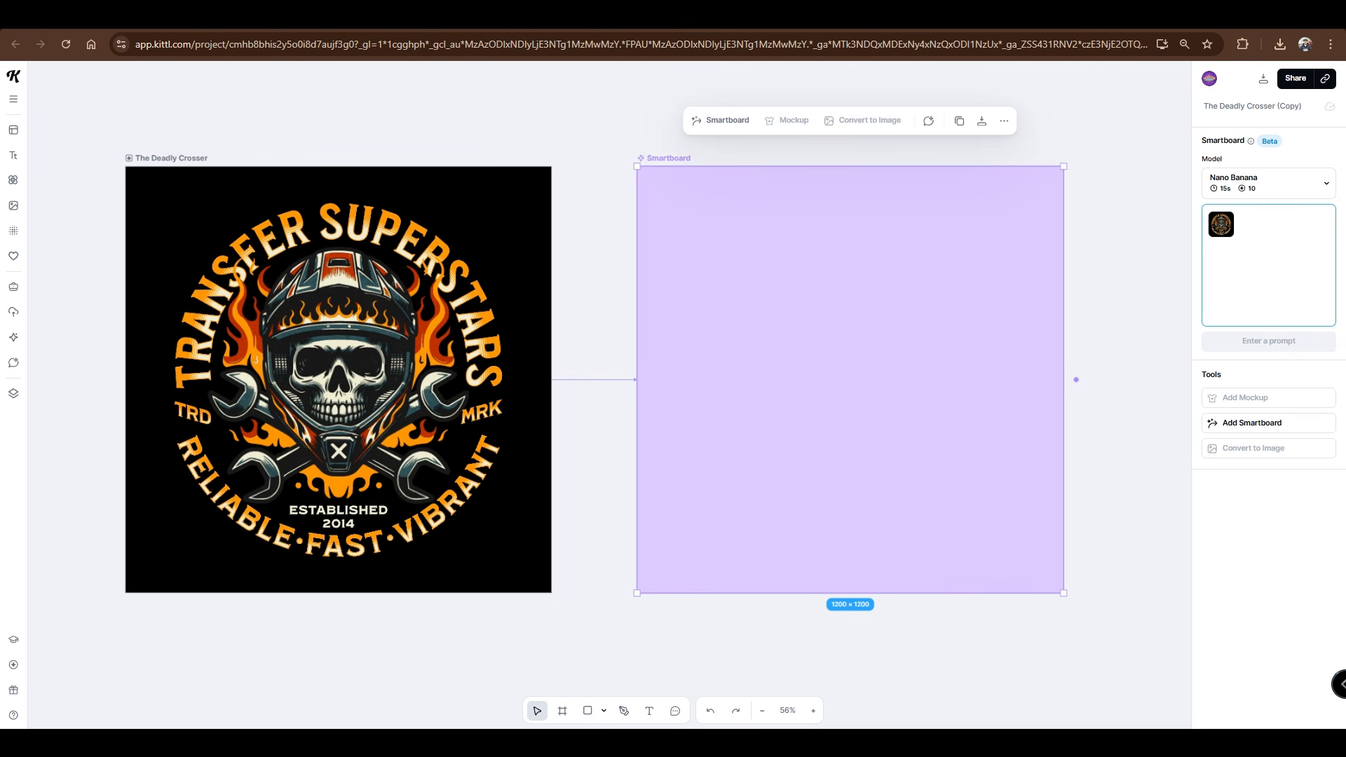
{"action": "key", "text": "ctrl+v"}
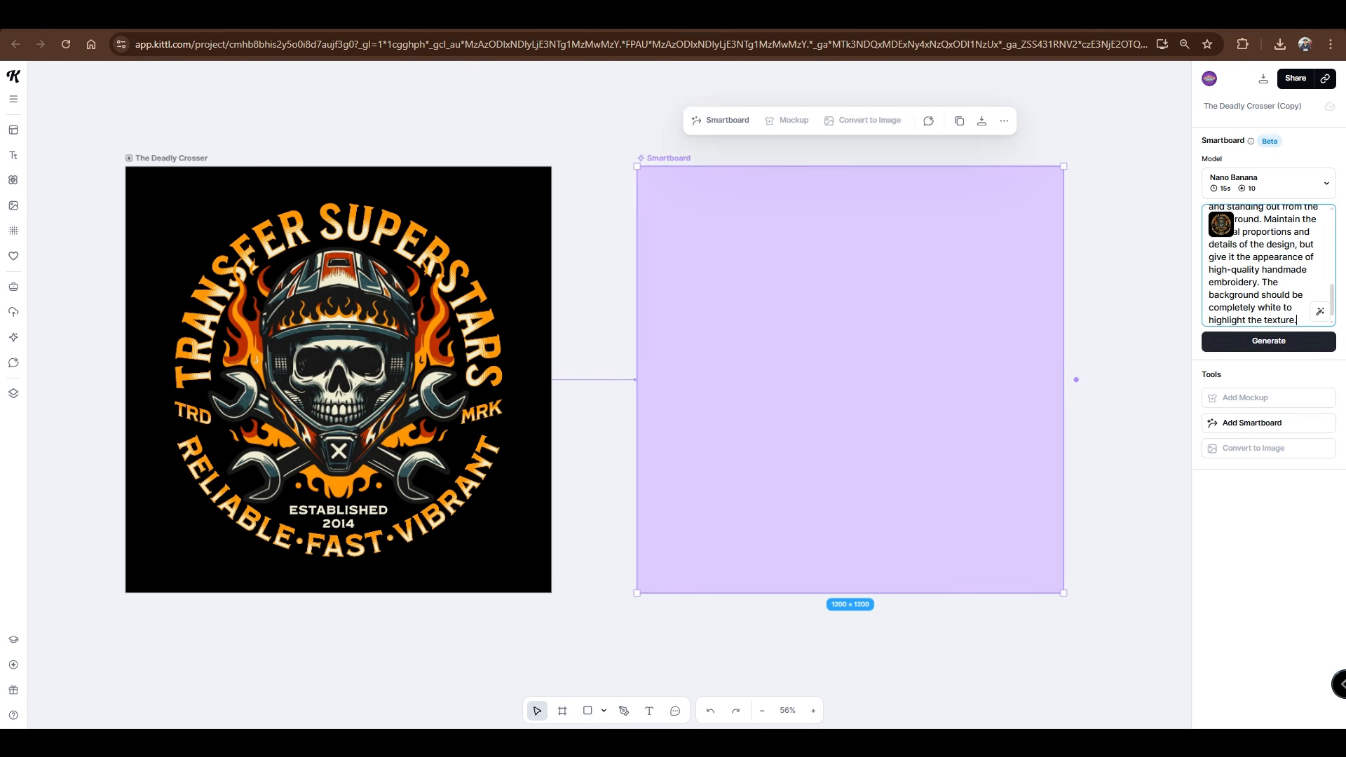
{"action": "left_click", "coordinate": [1269, 342]}
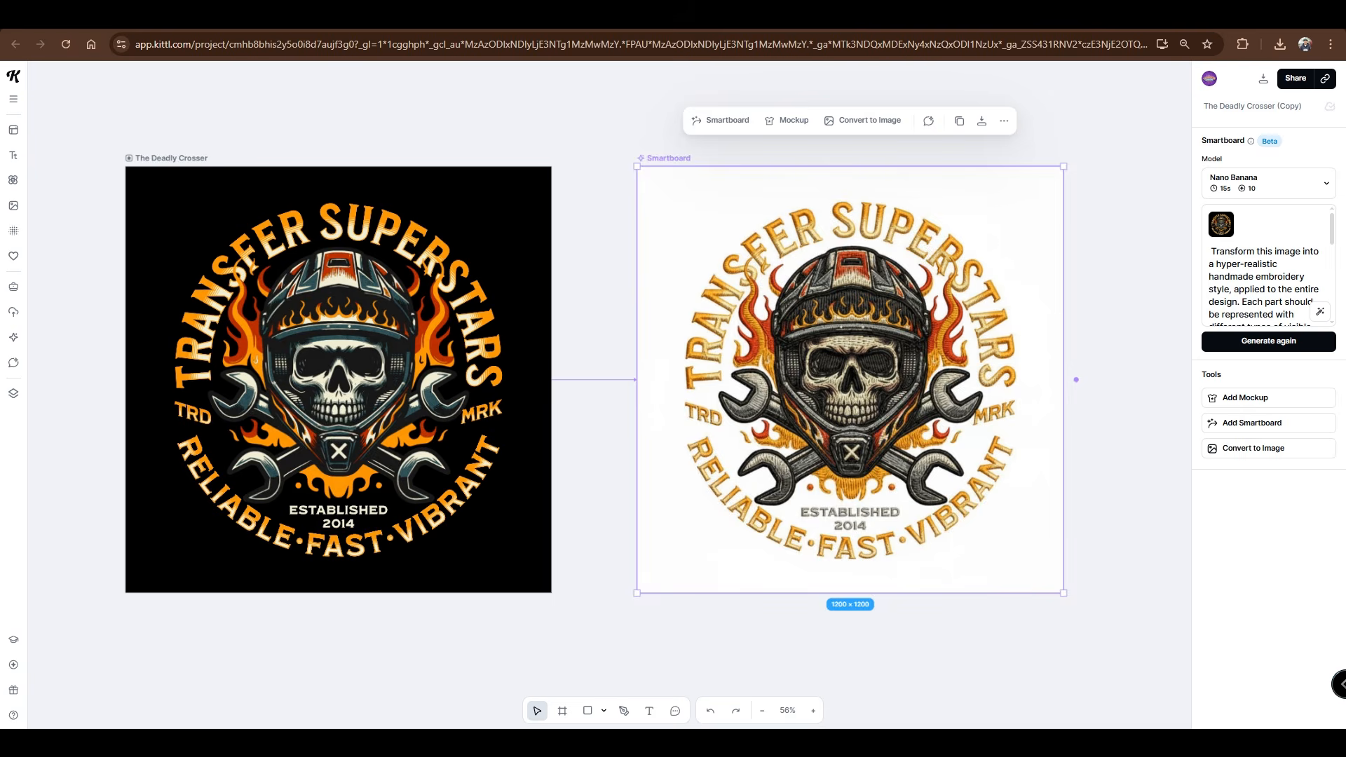
Add a second Smartboard from the embroidered skull result and generate it with the prompt "make this high resolution."
{"action": "scroll", "coordinate": [925, 458], "scroll_direction": "up", "scroll_amount": 5}
{"action": "scroll", "coordinate": [818, 453], "scroll_direction": "up", "scroll_amount": 6}
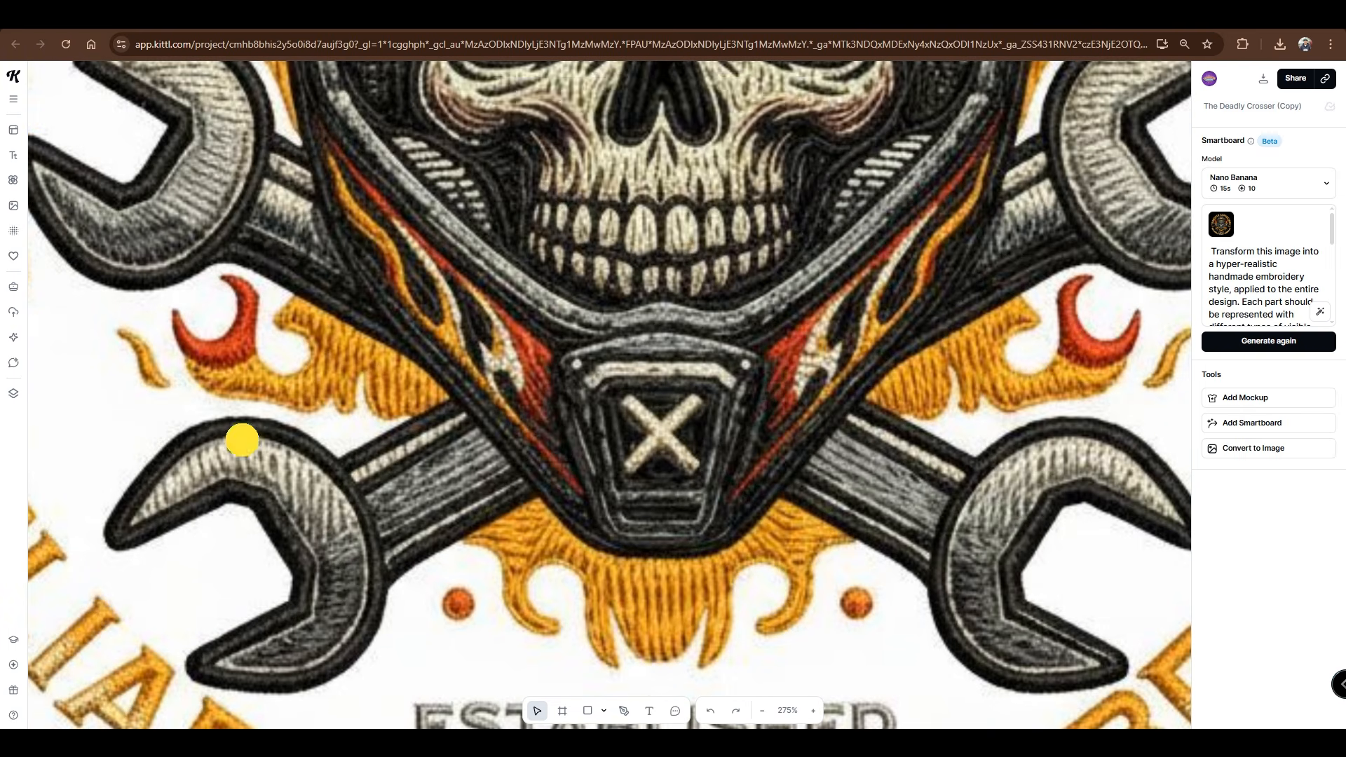
{"action": "left_click_drag", "start_coordinate": [242, 440], "coordinate": [863, 444]}
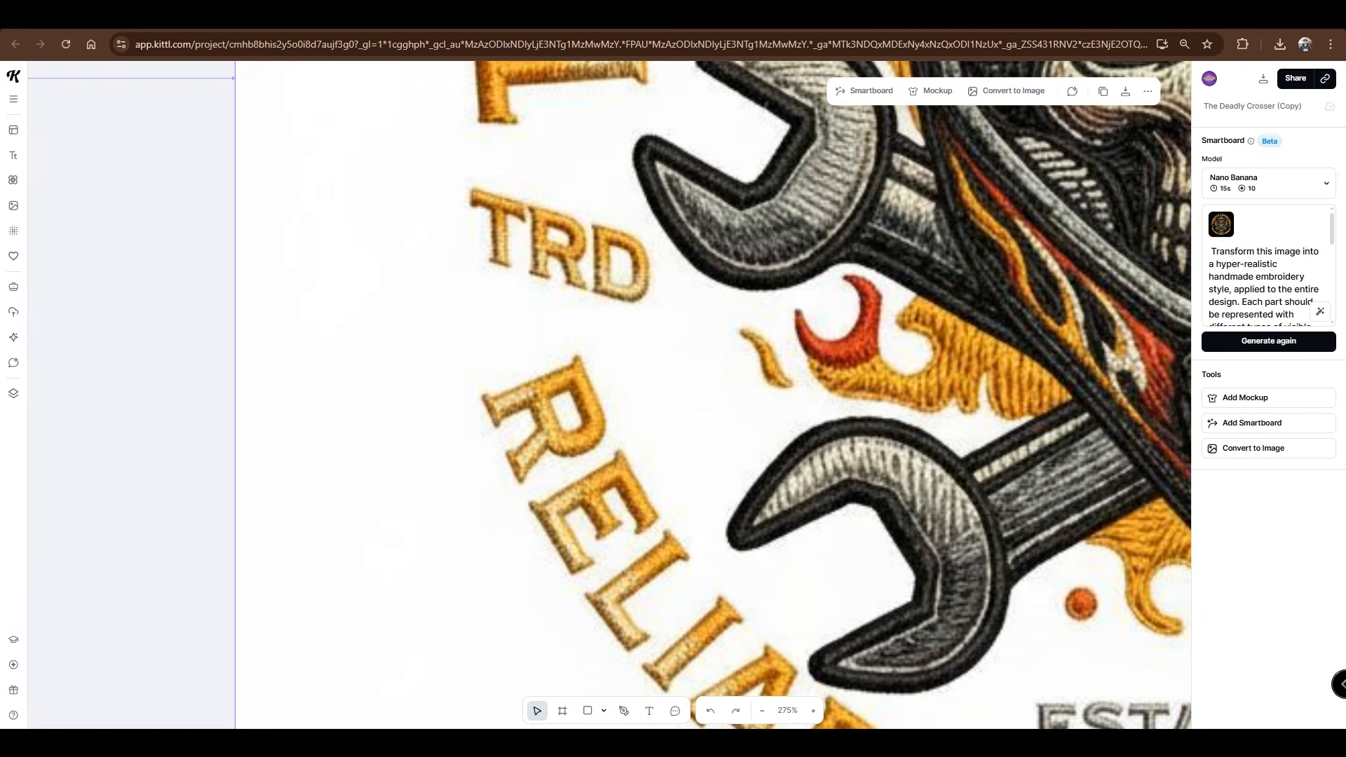
{"action": "scroll", "coordinate": [980, 458], "scroll_direction": "down", "scroll_amount": 9}
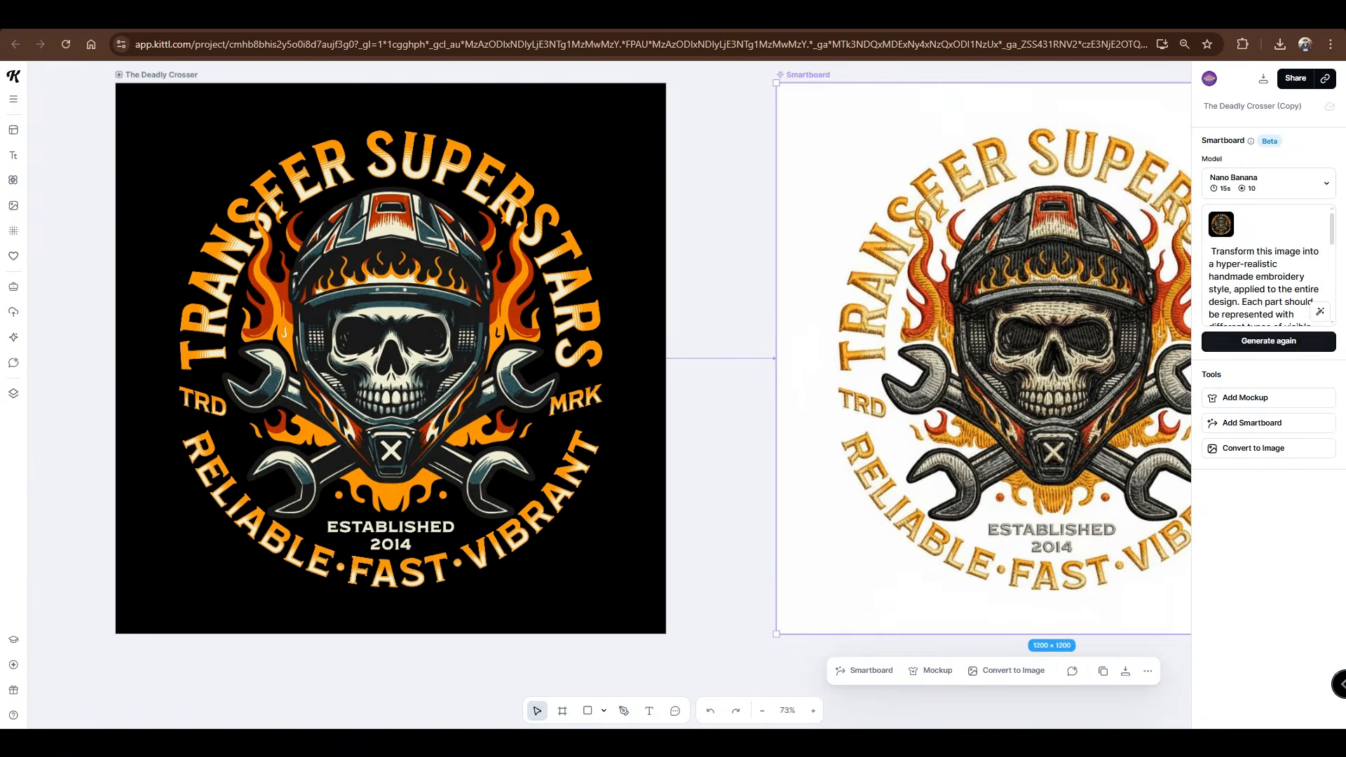
{"action": "left_click", "coordinate": [1235, 423]}
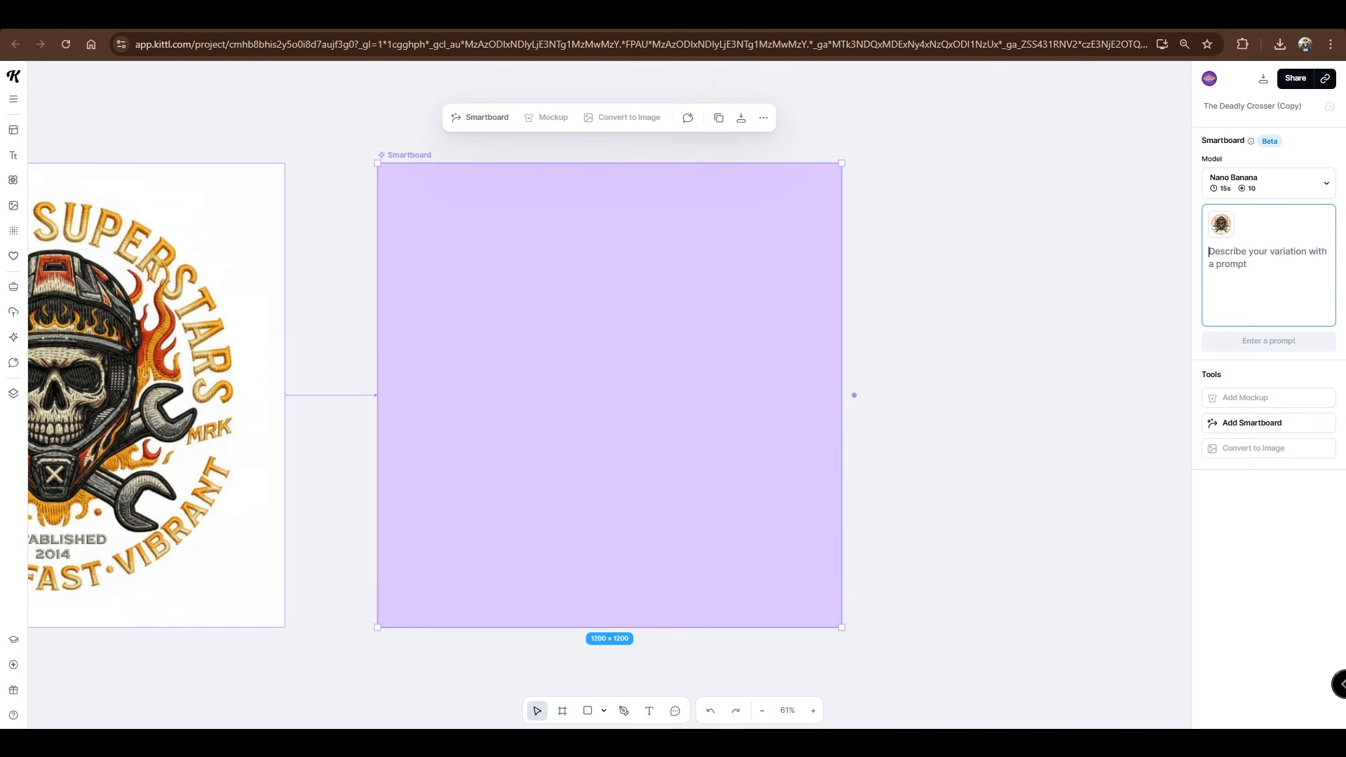
{"action": "type", "text": "make this h"}
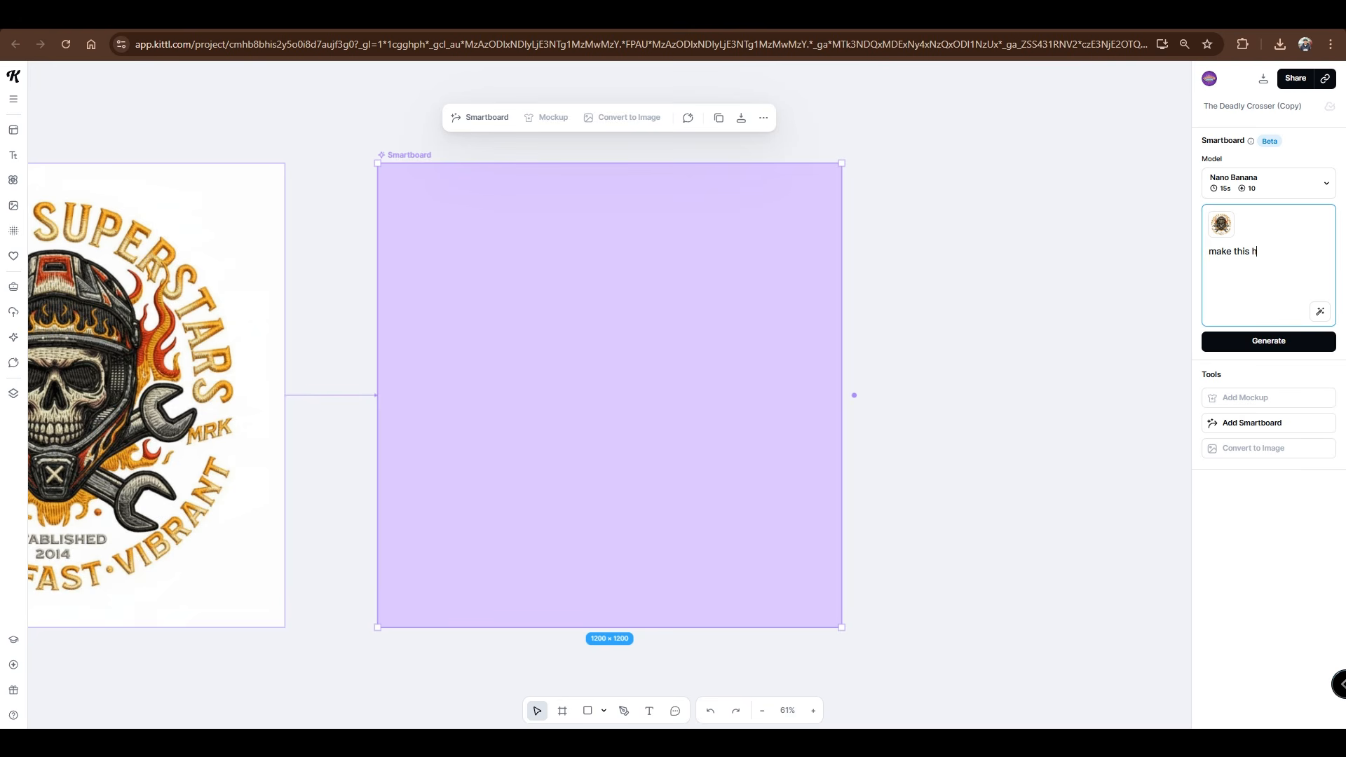
{"action": "type", "text": "igh resolution"}
{"action": "key", "text": "Return"}
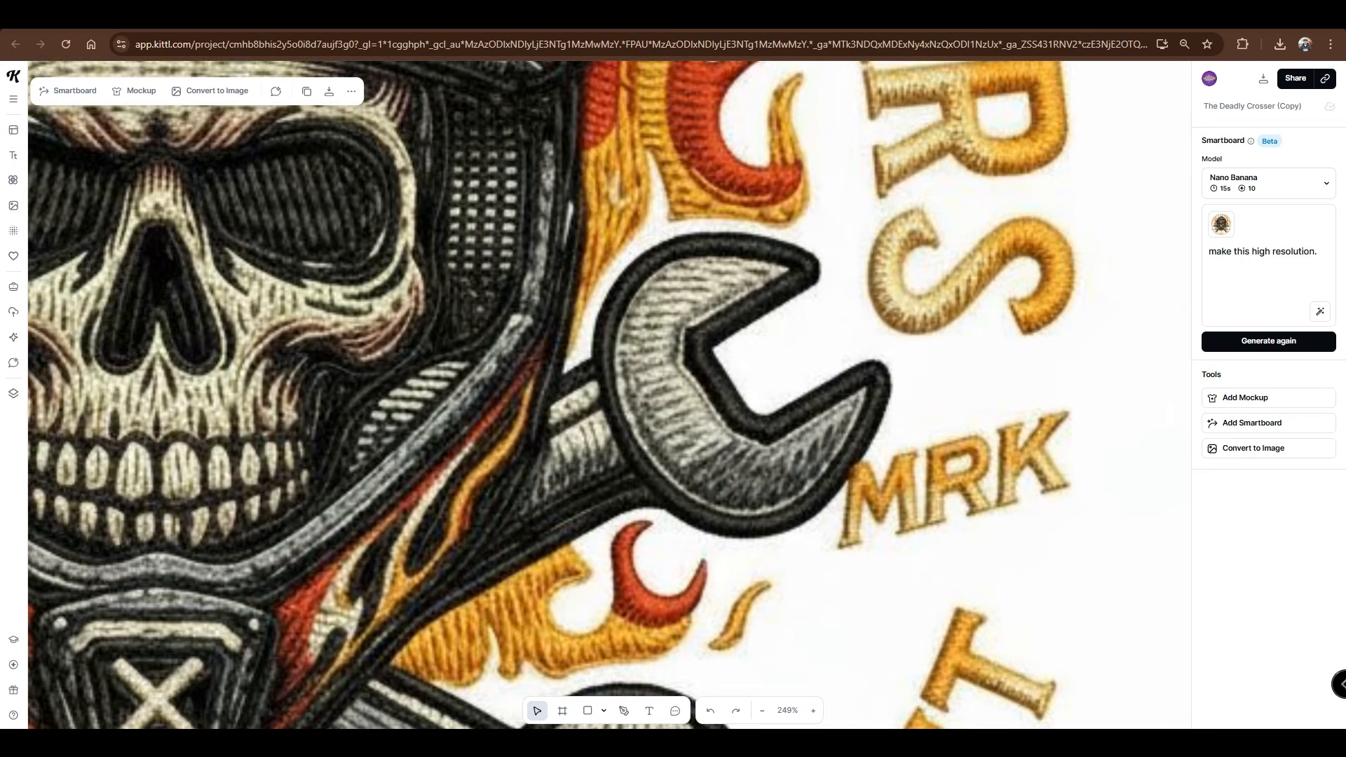
Switch the second skull Smartboard's model to ChatGPT Image 1 HD and generate the image again
{"action": "scroll", "coordinate": [892, 491], "scroll_direction": "down", "scroll_amount": 10}
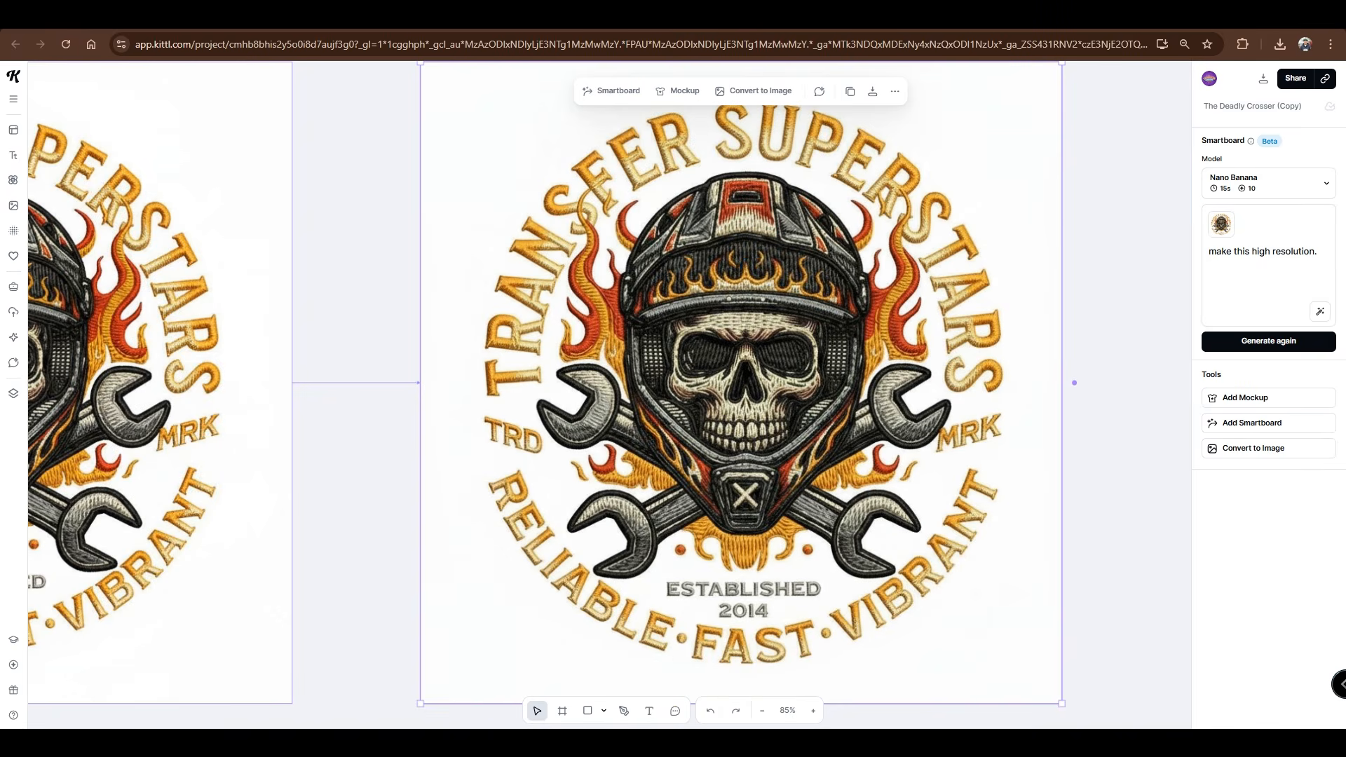
{"action": "left_click", "coordinate": [1123, 436]}
{"action": "scroll", "coordinate": [790, 438], "scroll_direction": "down", "scroll_amount": 2}
{"action": "left_click", "coordinate": [778, 428]}
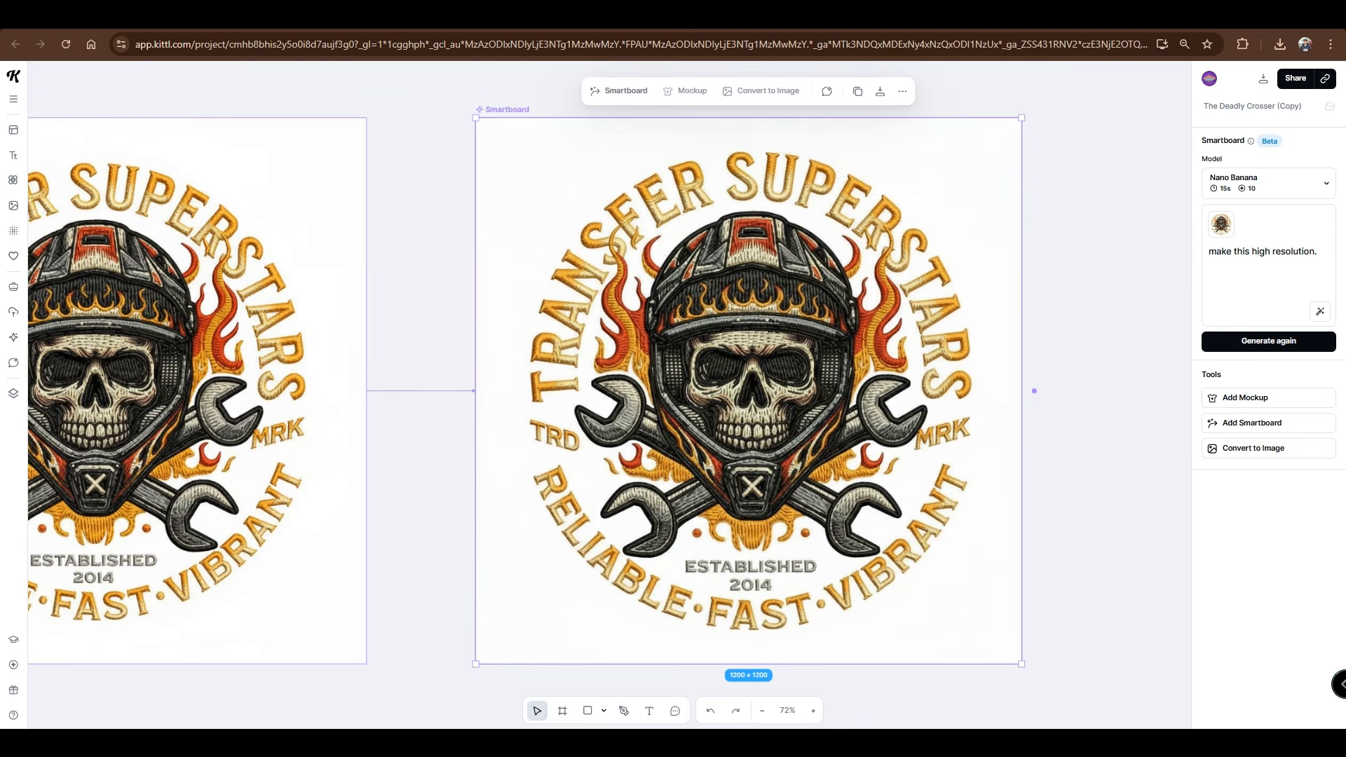
{"action": "left_click", "coordinate": [1255, 181]}
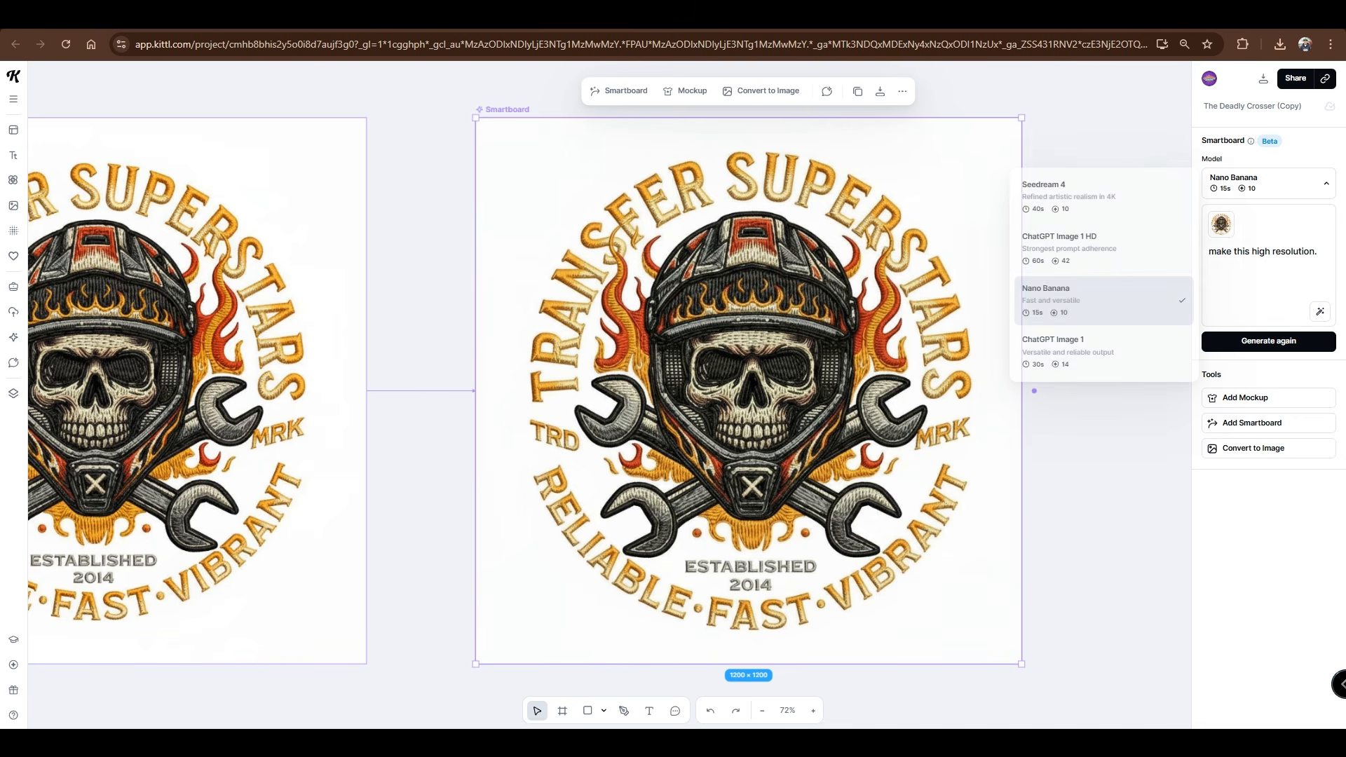
{"action": "left_click", "coordinate": [1078, 238]}
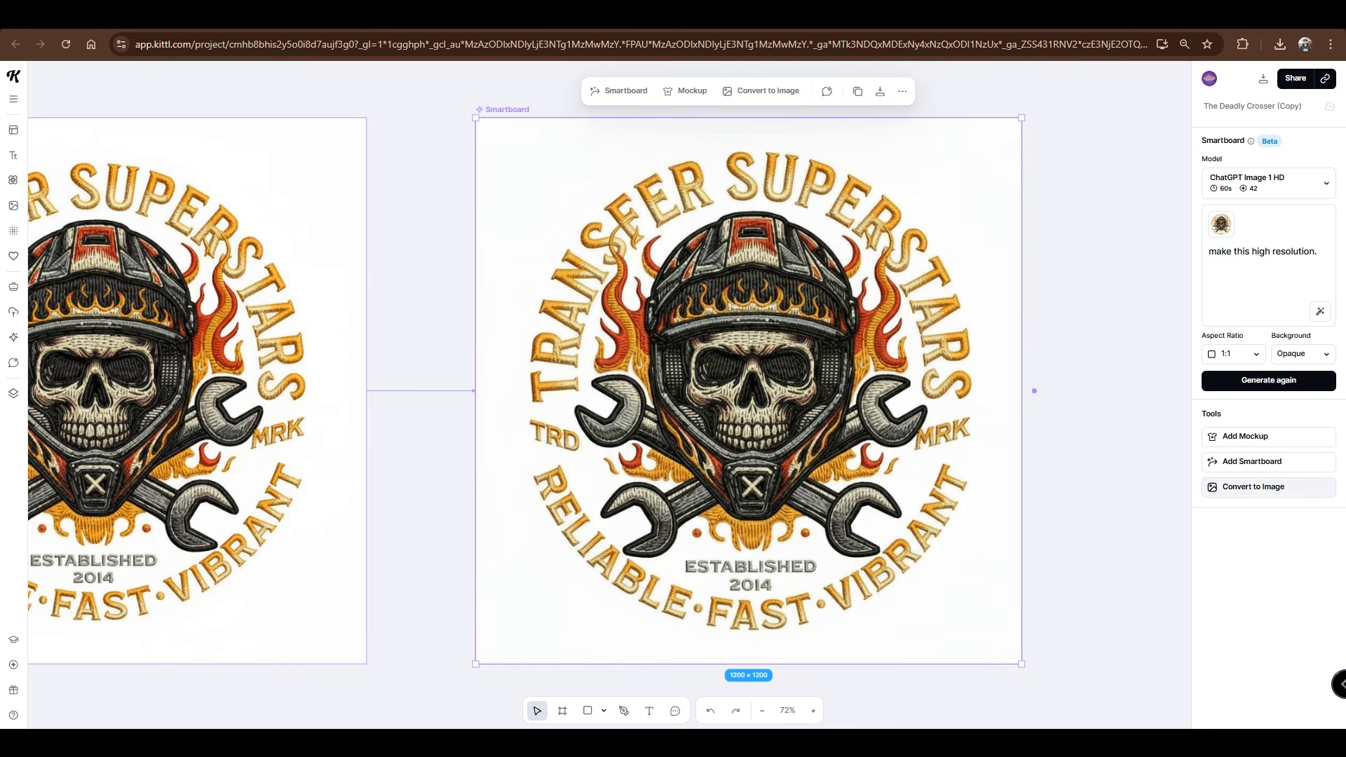
{"action": "left_click", "coordinate": [1286, 377]}
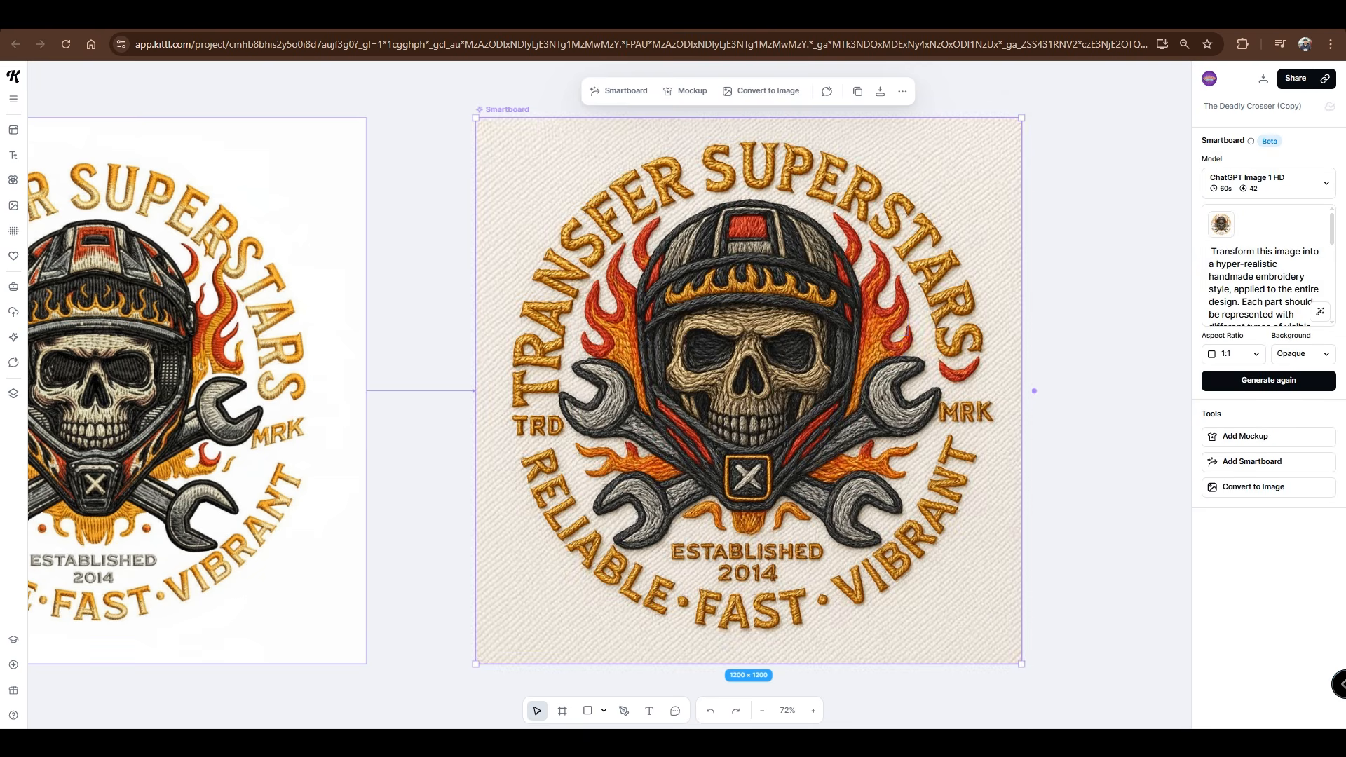
Examine the stitch texture, skull, flames, wrenches and lettering of the ChatGPT Image 1 HD embroidery result up close
{"action": "left_click", "coordinate": [1095, 403]}
{"action": "left_click", "coordinate": [823, 483]}
{"action": "scroll", "coordinate": [734, 481], "scroll_direction": "up", "scroll_amount": 8}
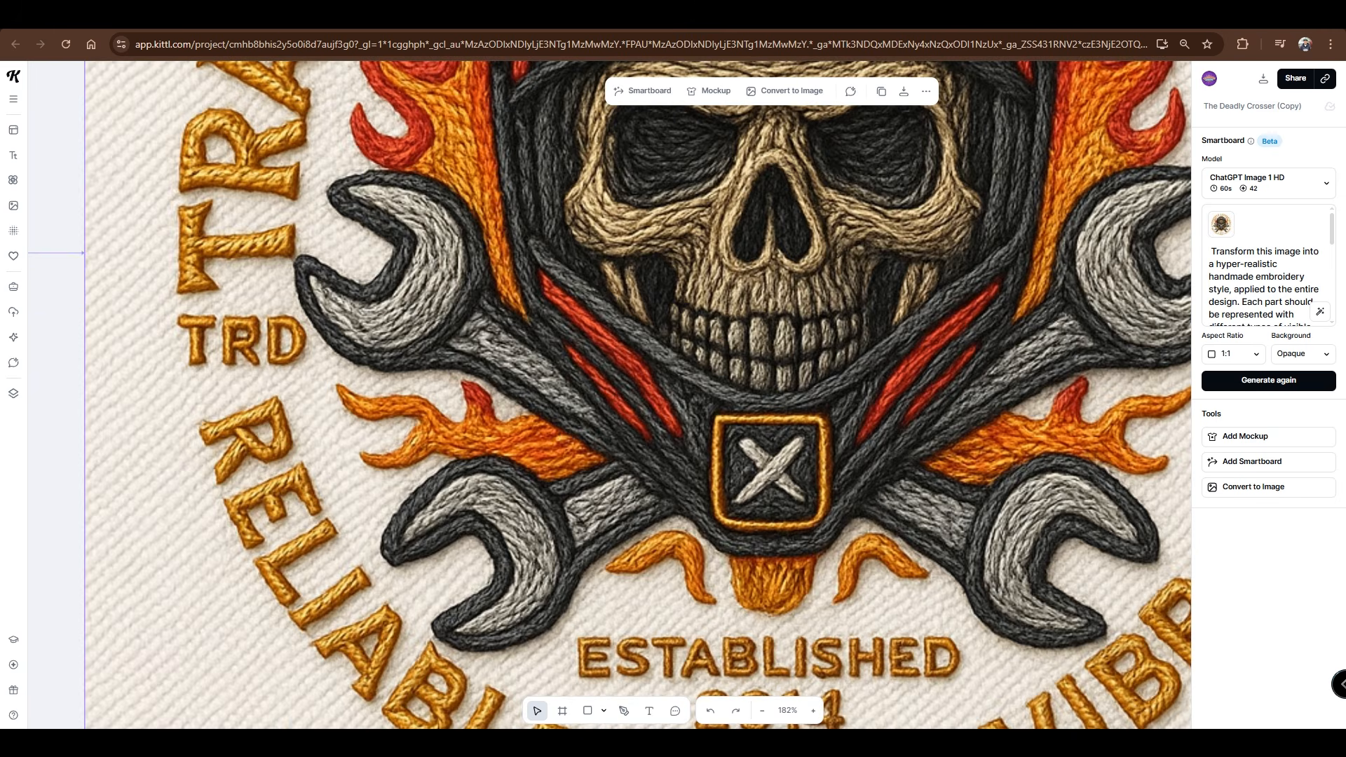
{"action": "scroll", "coordinate": [759, 480], "scroll_direction": "down", "scroll_amount": 2}
{"action": "scroll", "coordinate": [751, 496], "scroll_direction": "right", "scroll_amount": 5}
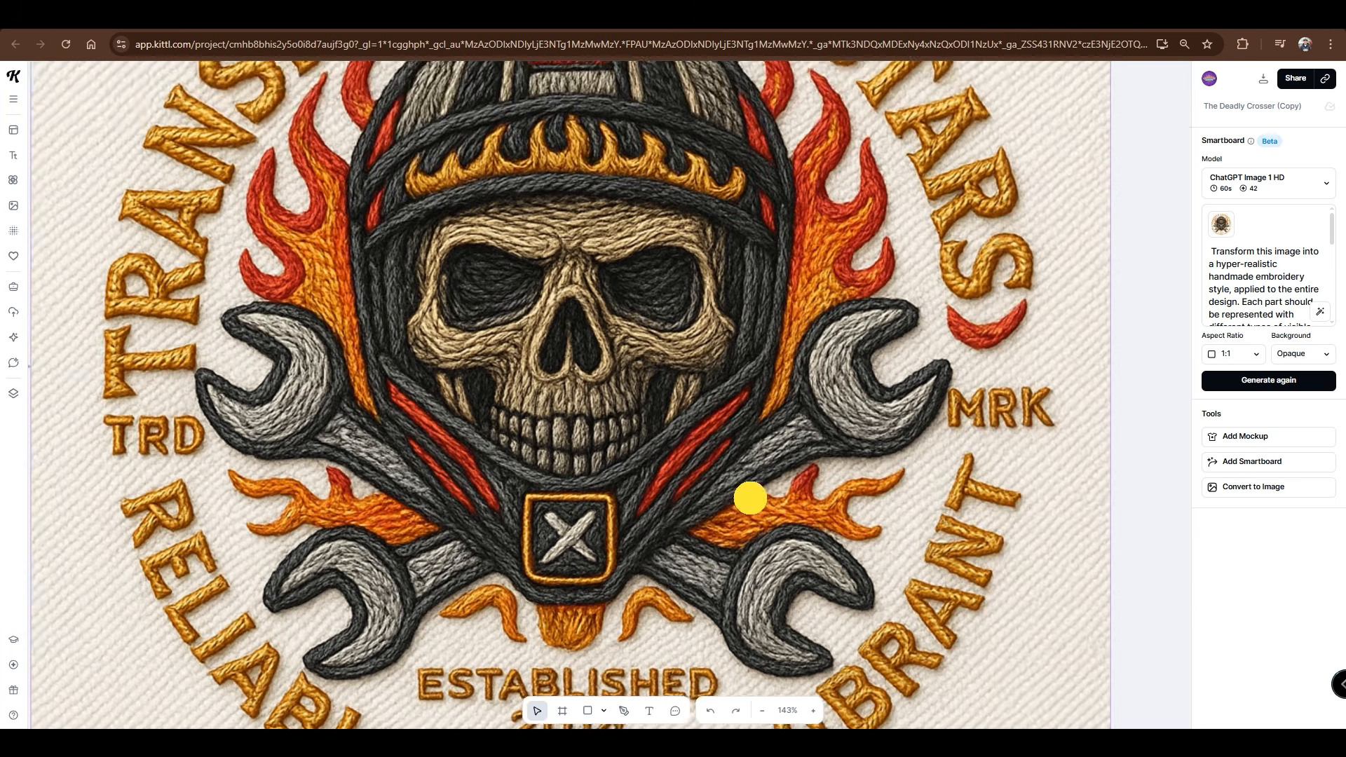
{"action": "scroll", "coordinate": [862, 420], "scroll_direction": "down", "scroll_amount": 2}
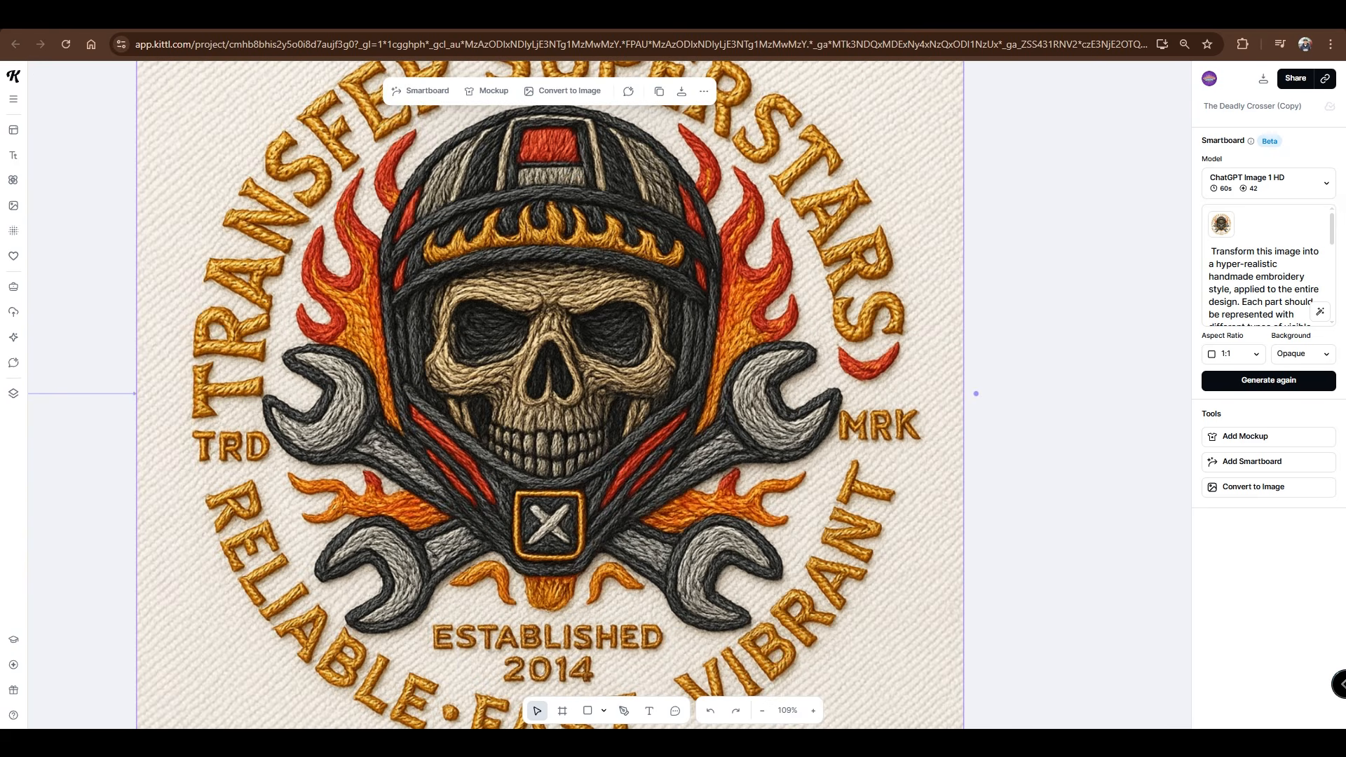
{"action": "scroll", "coordinate": [686, 447], "scroll_direction": "up", "scroll_amount": 2}
{"action": "scroll", "coordinate": [703, 388], "scroll_direction": "down", "scroll_amount": 3}
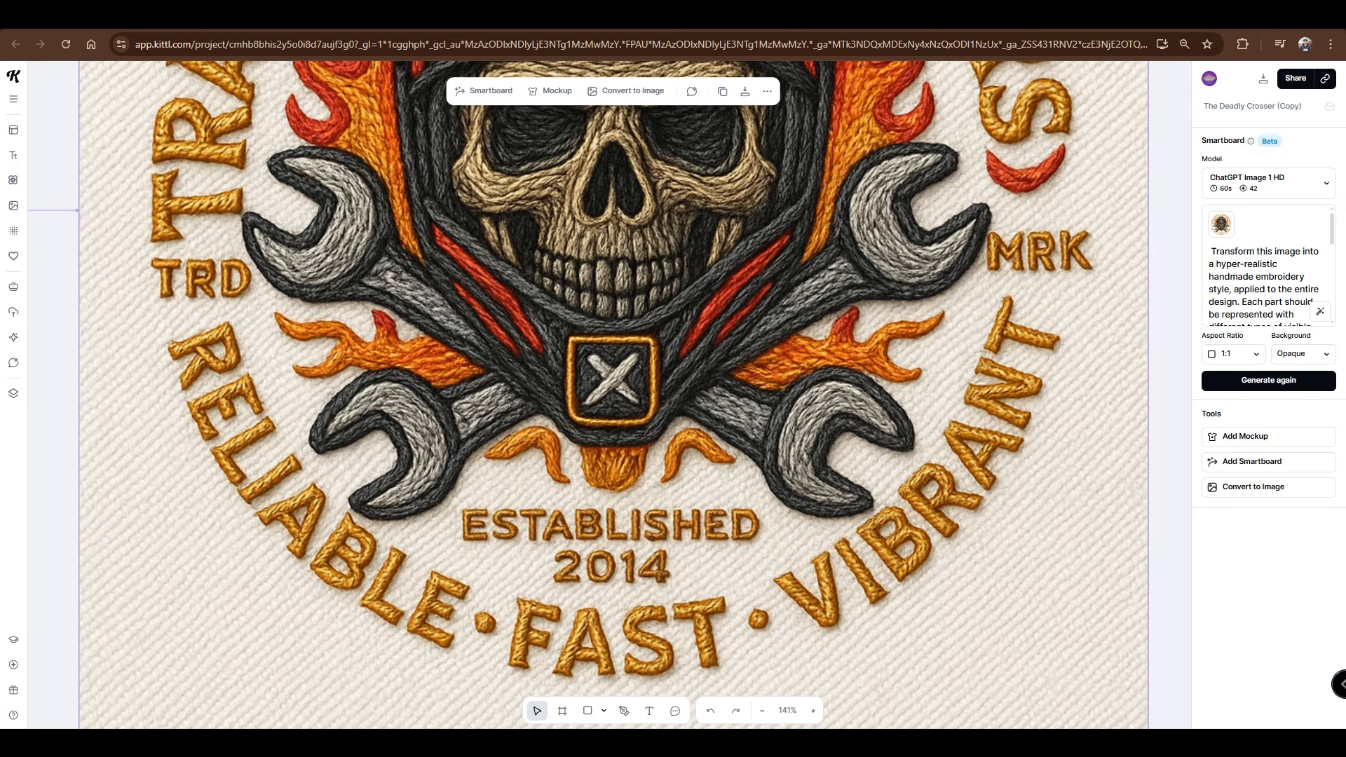
{"action": "scroll", "coordinate": [745, 386], "scroll_direction": "down", "scroll_amount": 2}
{"action": "scroll", "coordinate": [745, 387], "scroll_direction": "down", "scroll_amount": 3}
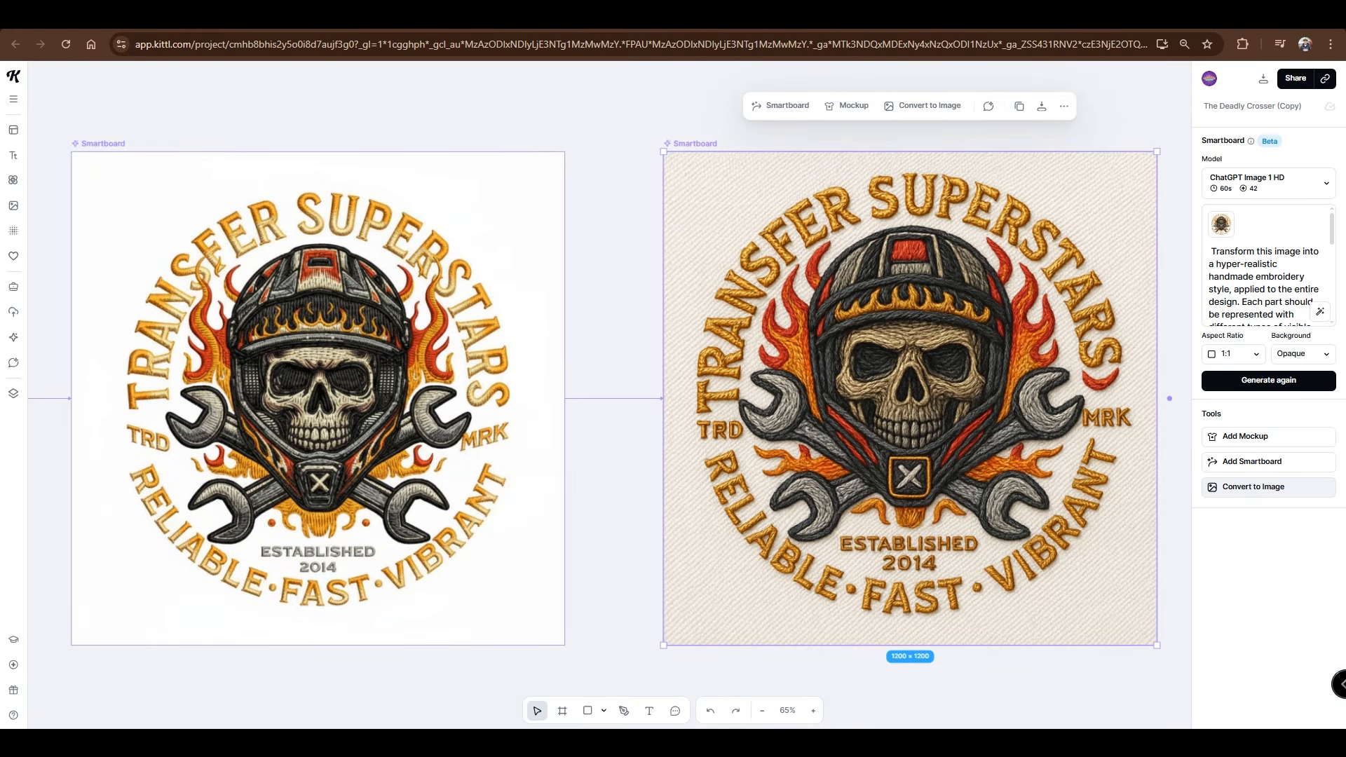
Convert the ChatGPT Image 1 HD result to an image placed beside its Smartboard and remove the image's background
{"action": "left_click", "coordinate": [1256, 486]}
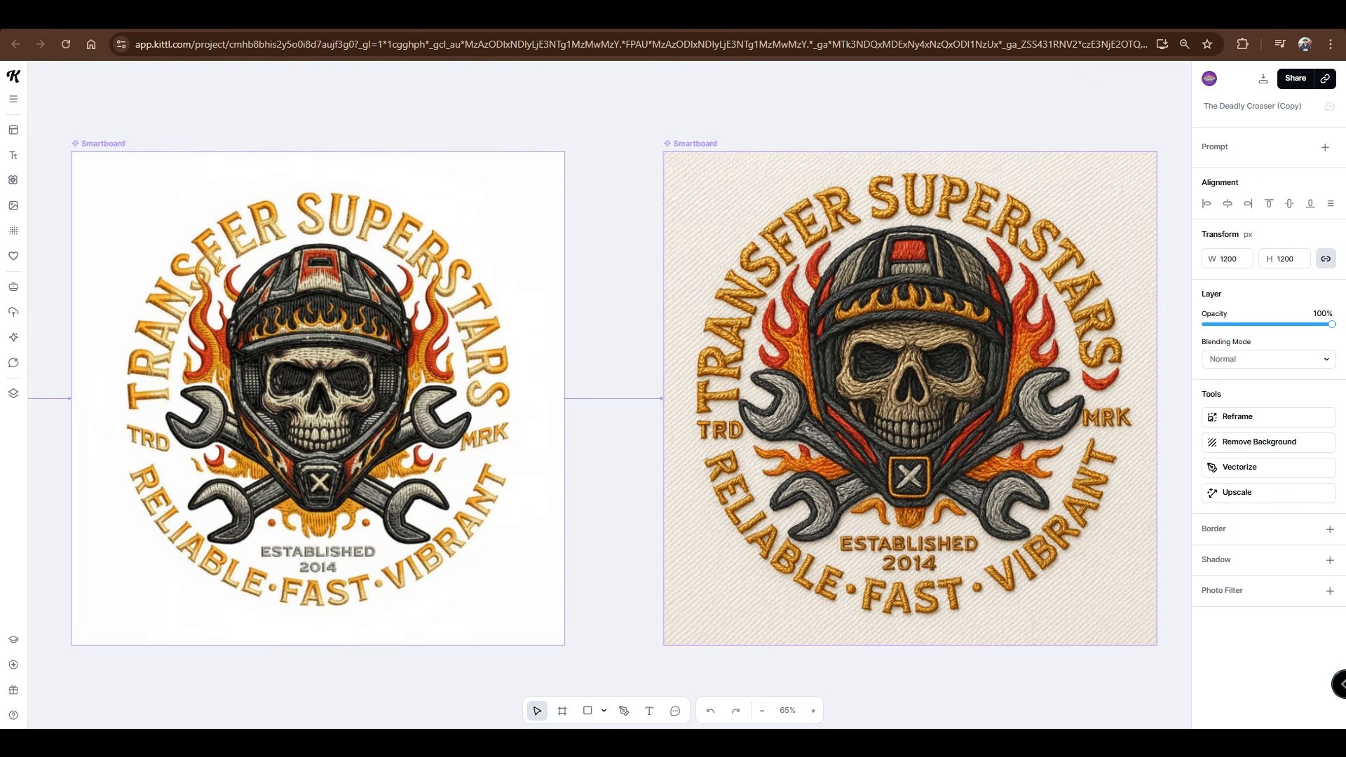
{"action": "left_click_drag", "start_coordinate": [1078, 482], "coordinate": [518, 486]}
{"action": "left_click_drag", "start_coordinate": [969, 506], "coordinate": [900, 484]}
{"action": "scroll", "coordinate": [900, 485], "scroll_direction": "down", "scroll_amount": 1}
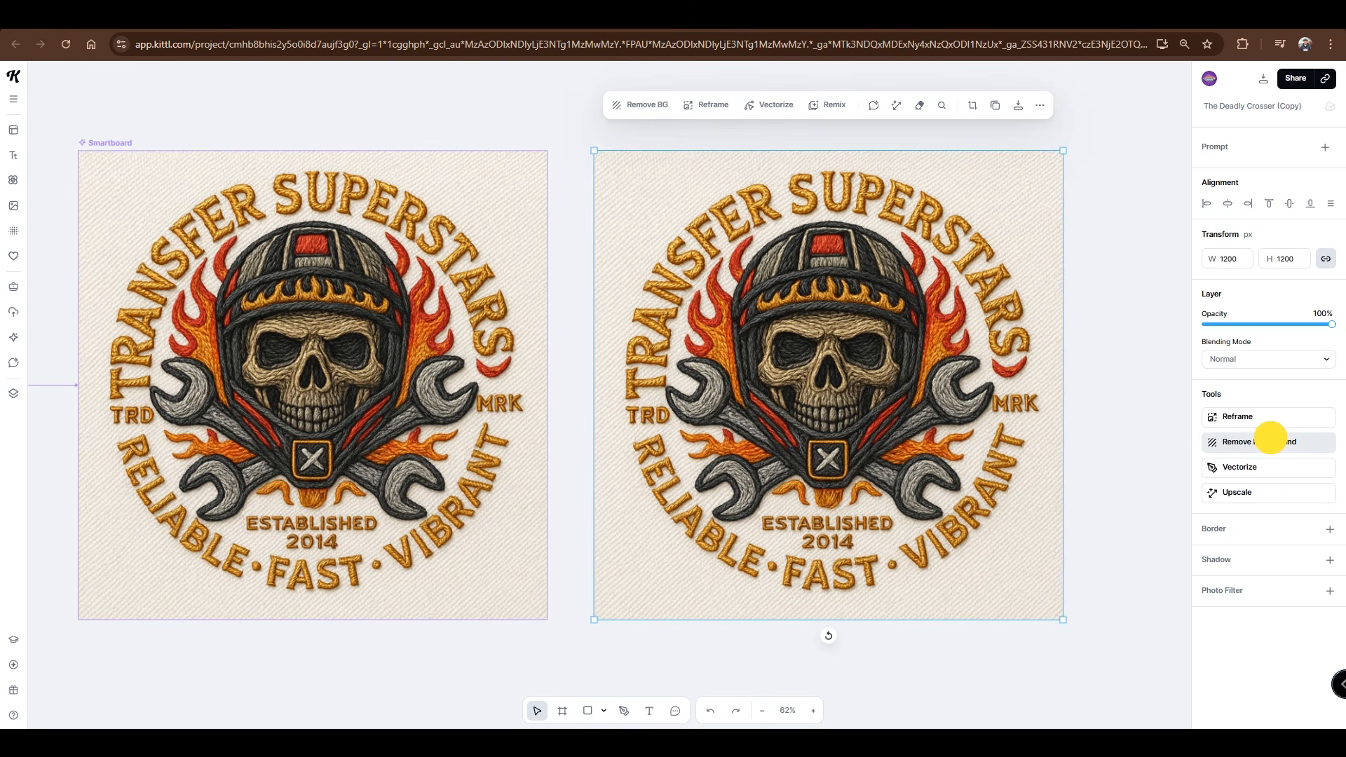
{"action": "left_click", "coordinate": [1271, 437]}
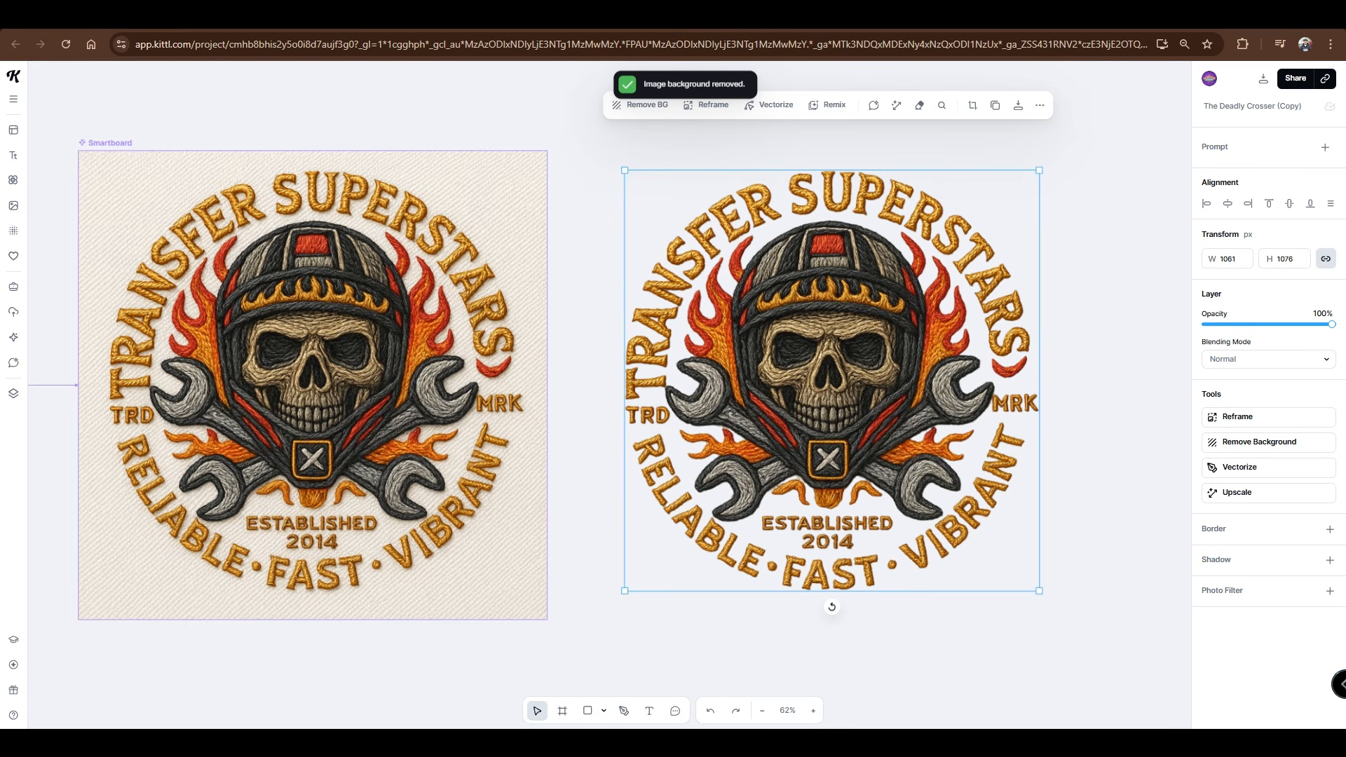
{"action": "left_click", "coordinate": [1100, 481]}
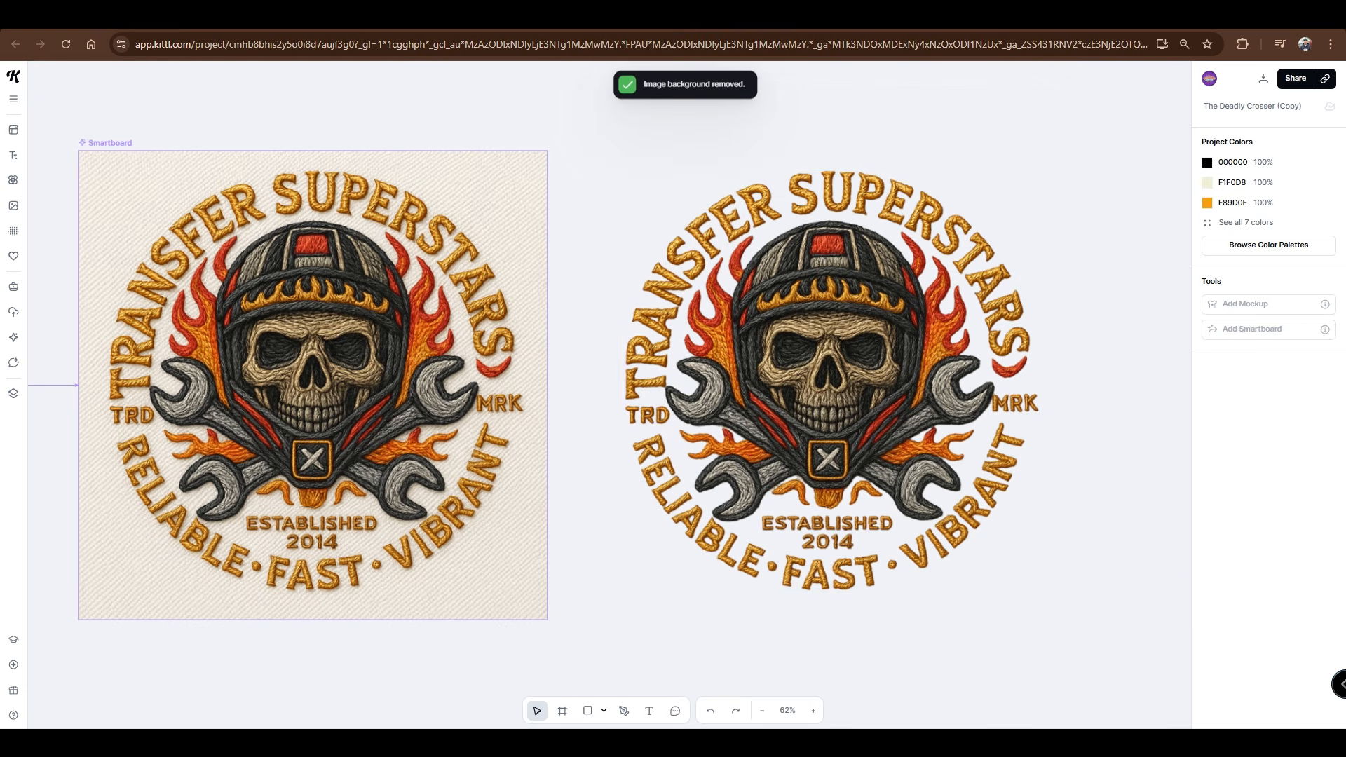
Create a 1200 × 1200 px artboard around the cut-out skull design and center the design on it
{"action": "left_click", "coordinate": [563, 711]}
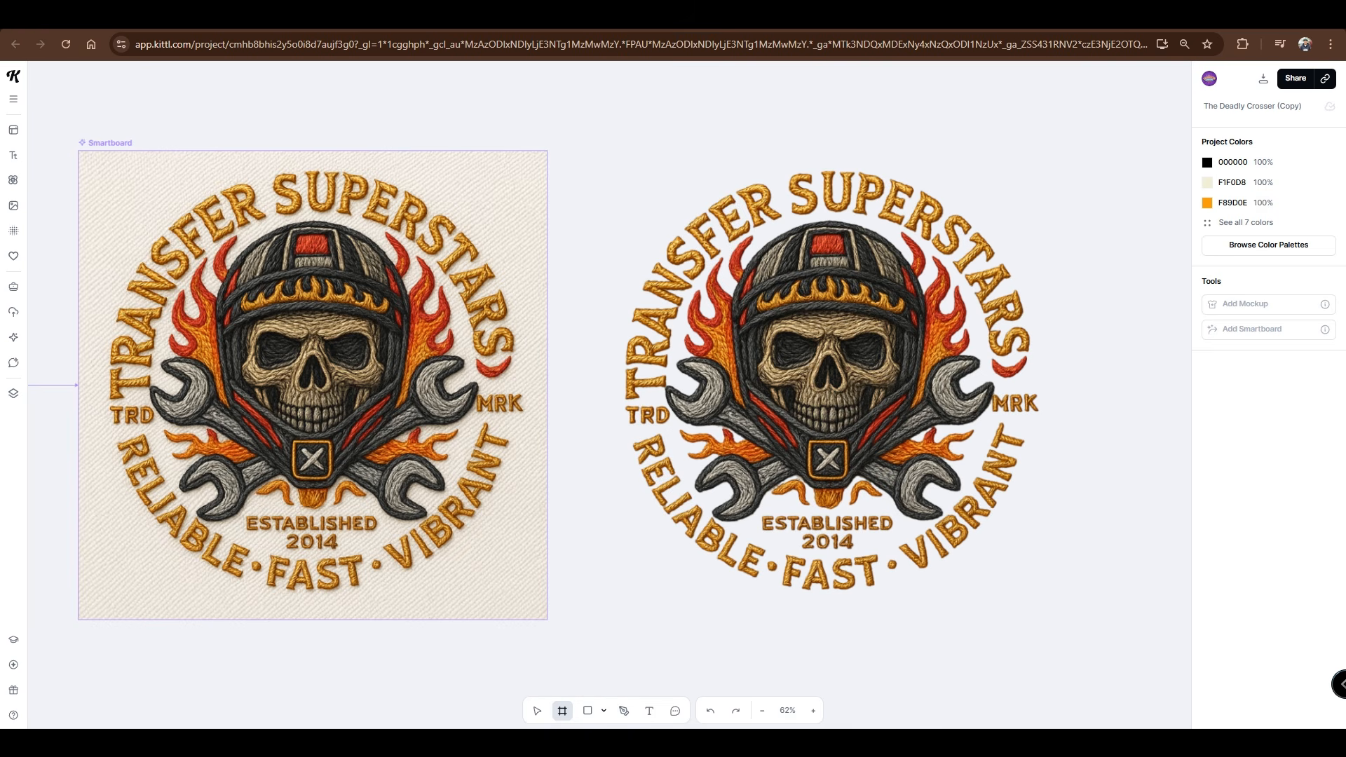
{"action": "left_click_drag", "start_coordinate": [558, 153], "coordinate": [1025, 533]}
{"action": "left_click", "coordinate": [1228, 192]}
{"action": "type", "text": "1200"}
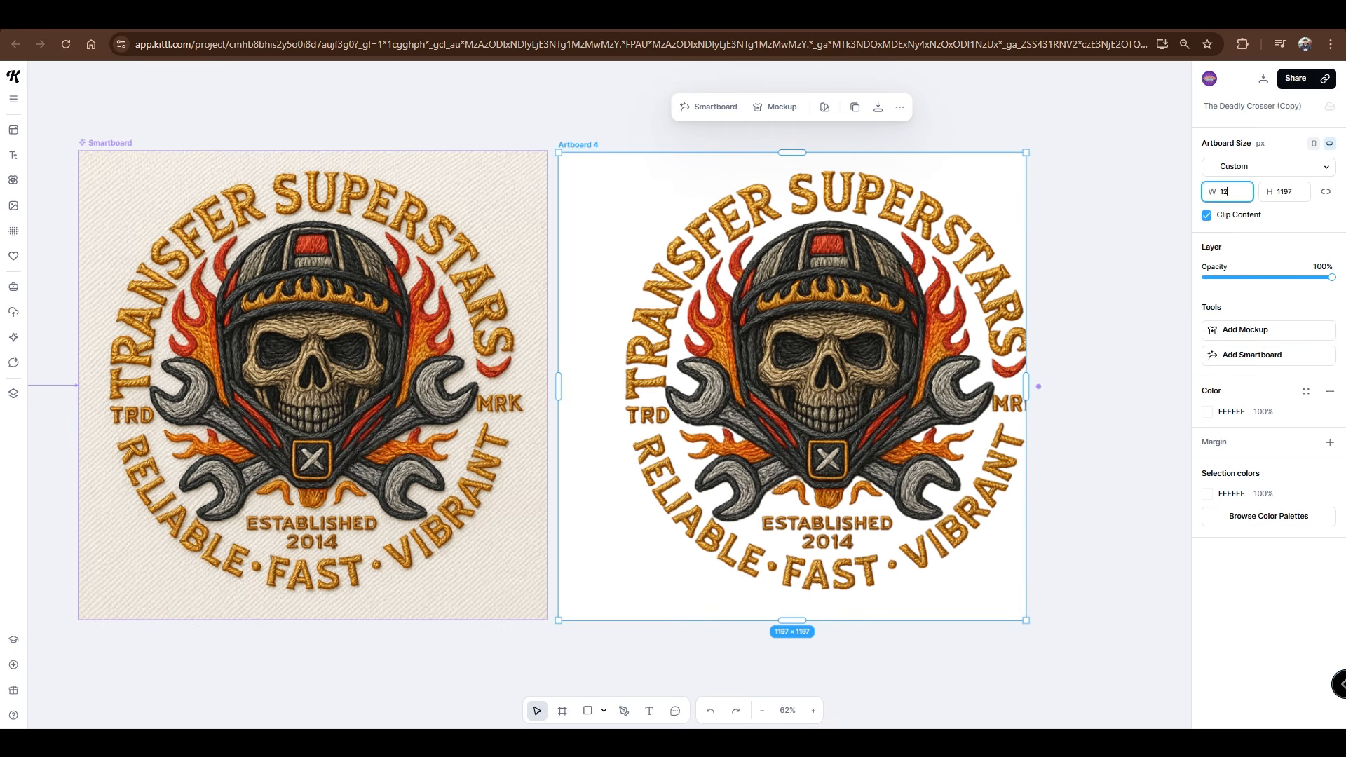
{"action": "key", "text": "Tab"}
{"action": "type", "text": "1200"}
{"action": "key", "text": "Return"}
{"action": "left_click", "coordinate": [1106, 425]}
{"action": "left_click_drag", "start_coordinate": [904, 442], "coordinate": [863, 448]}
Download the new skull artboard as a 4000 × 4000 px PNG at 300 dpi
{"action": "left_click", "coordinate": [1014, 210]}
{"action": "left_click", "coordinate": [1264, 78]}
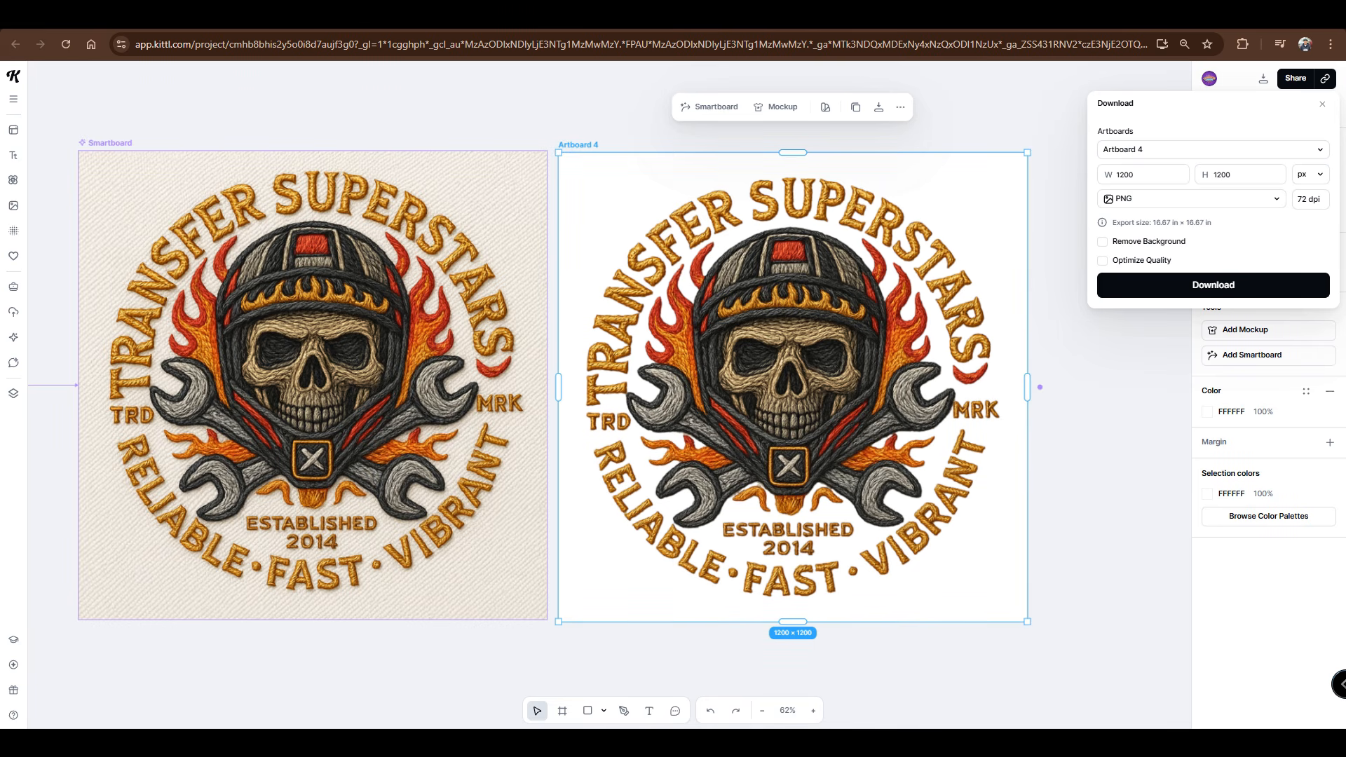
{"action": "left_click", "coordinate": [1309, 200]}
{"action": "type", "text": "300"}
{"action": "left_click", "coordinate": [1292, 232]}
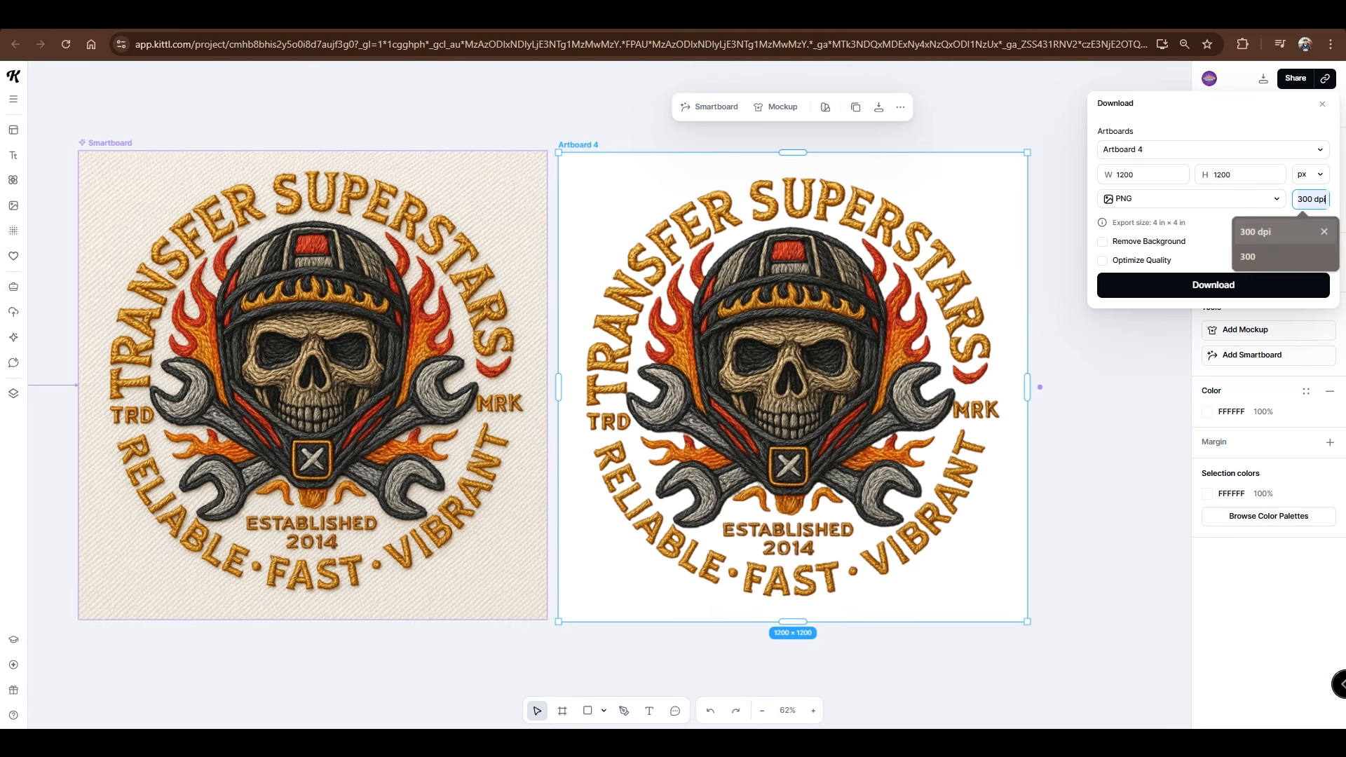
{"action": "left_click", "coordinate": [1141, 175]}
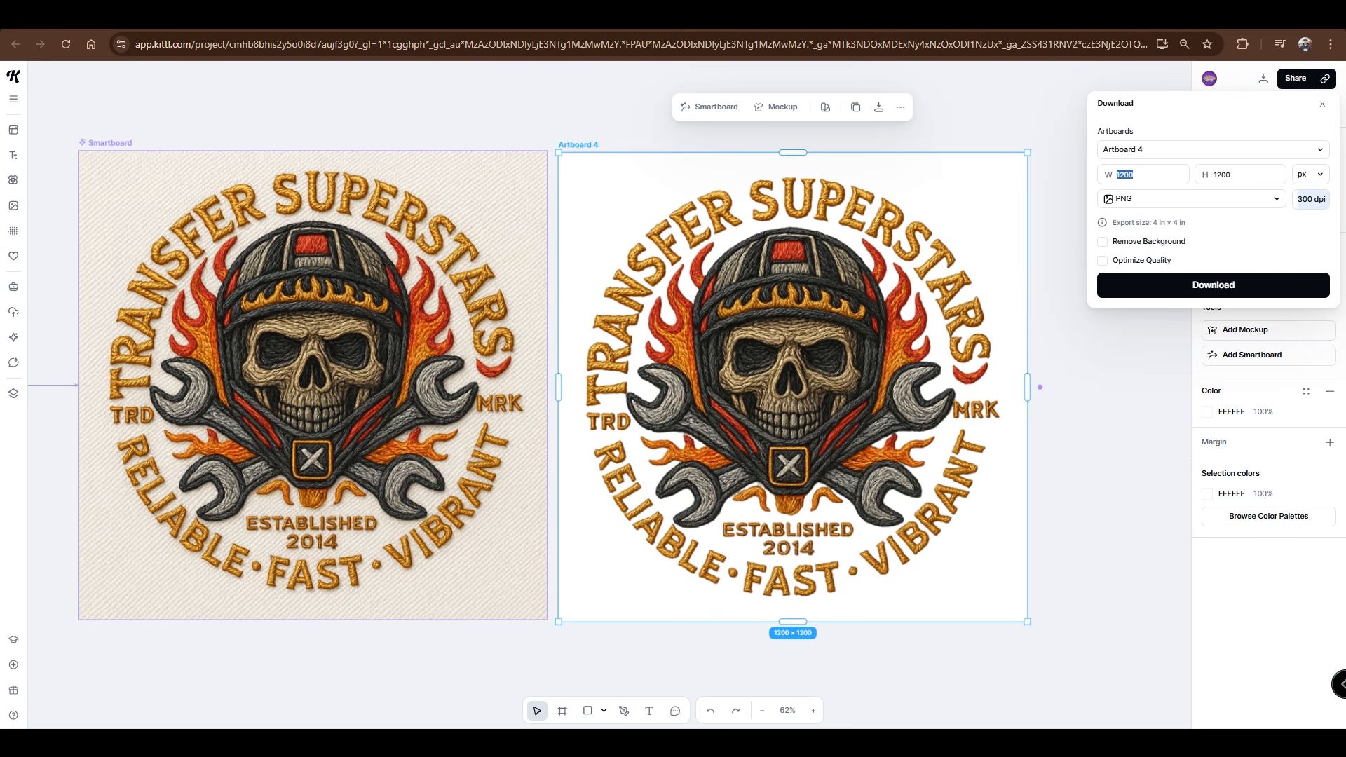
{"action": "type", "text": "4000"}
{"action": "key", "text": "Tab"}
{"action": "left_click", "coordinate": [1277, 278]}
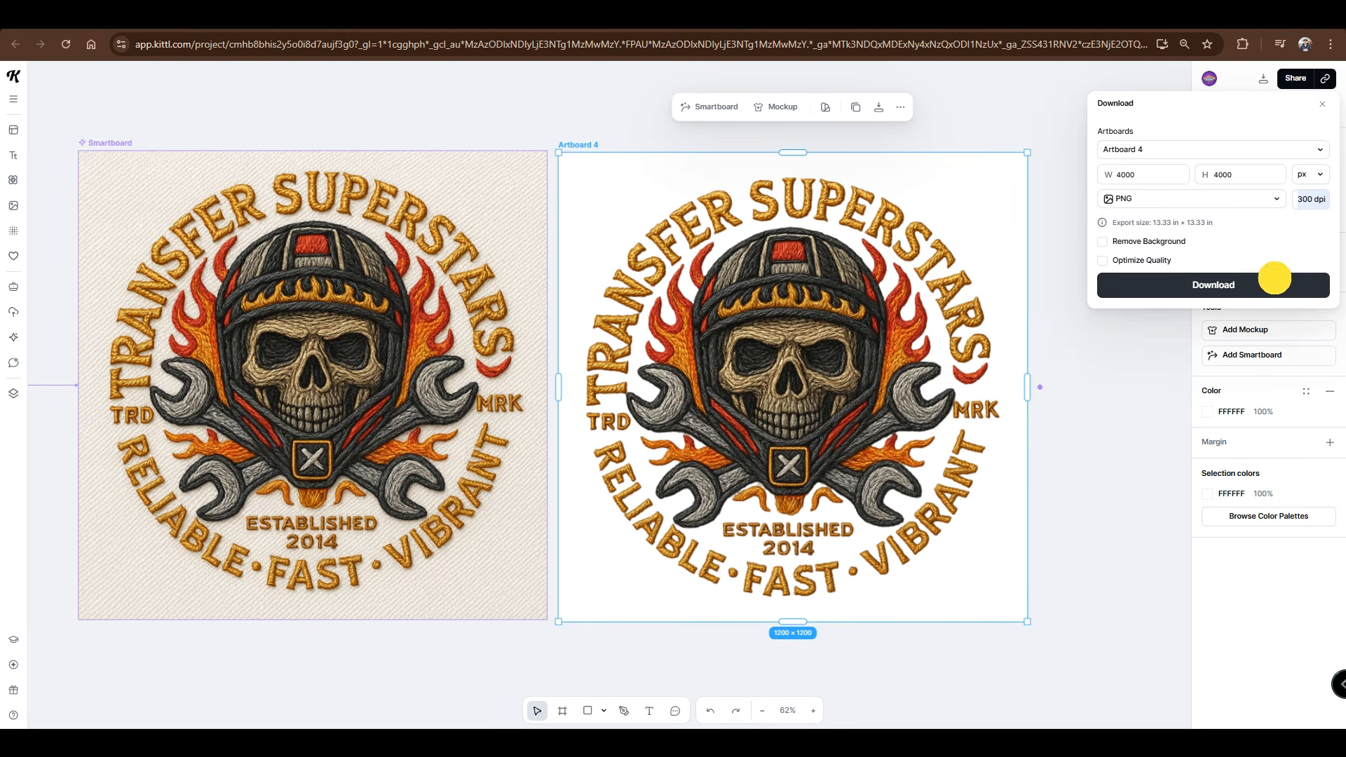
{"action": "left_click", "coordinate": [1114, 398]}
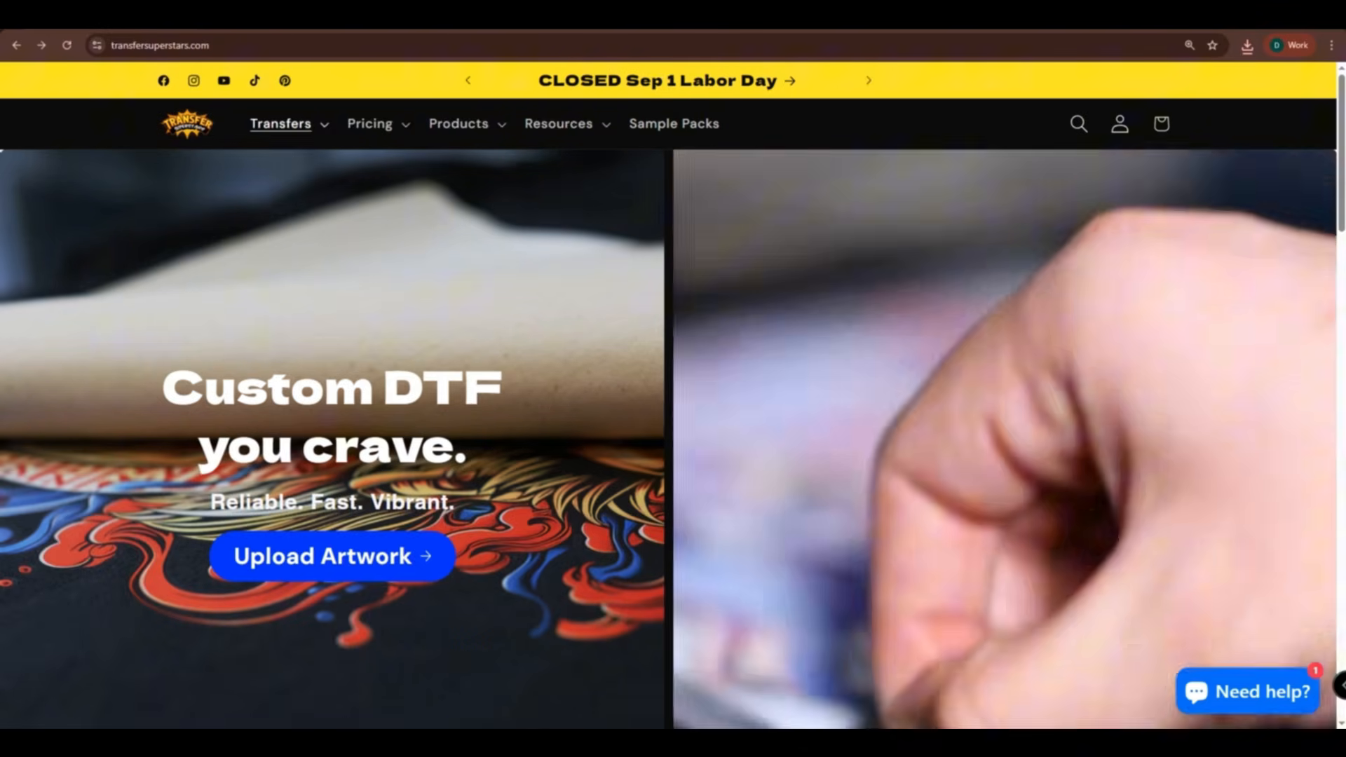
On transfersuperstars.com, open the DTF Transfer Gang Sheet Builder, preview the larger sheet sizes and choose 22 in X 100 in
{"action": "left_click", "coordinate": [289, 124]}
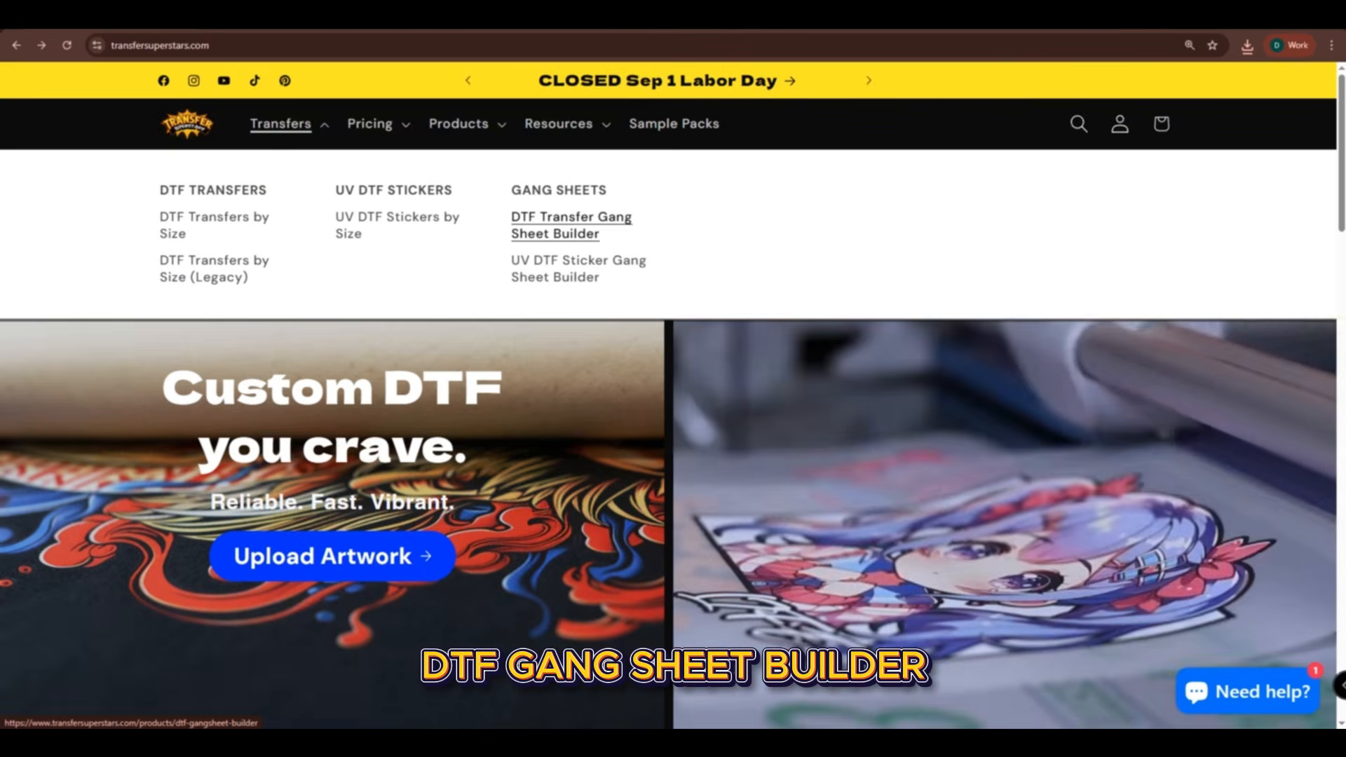
{"action": "left_click", "coordinate": [571, 225]}
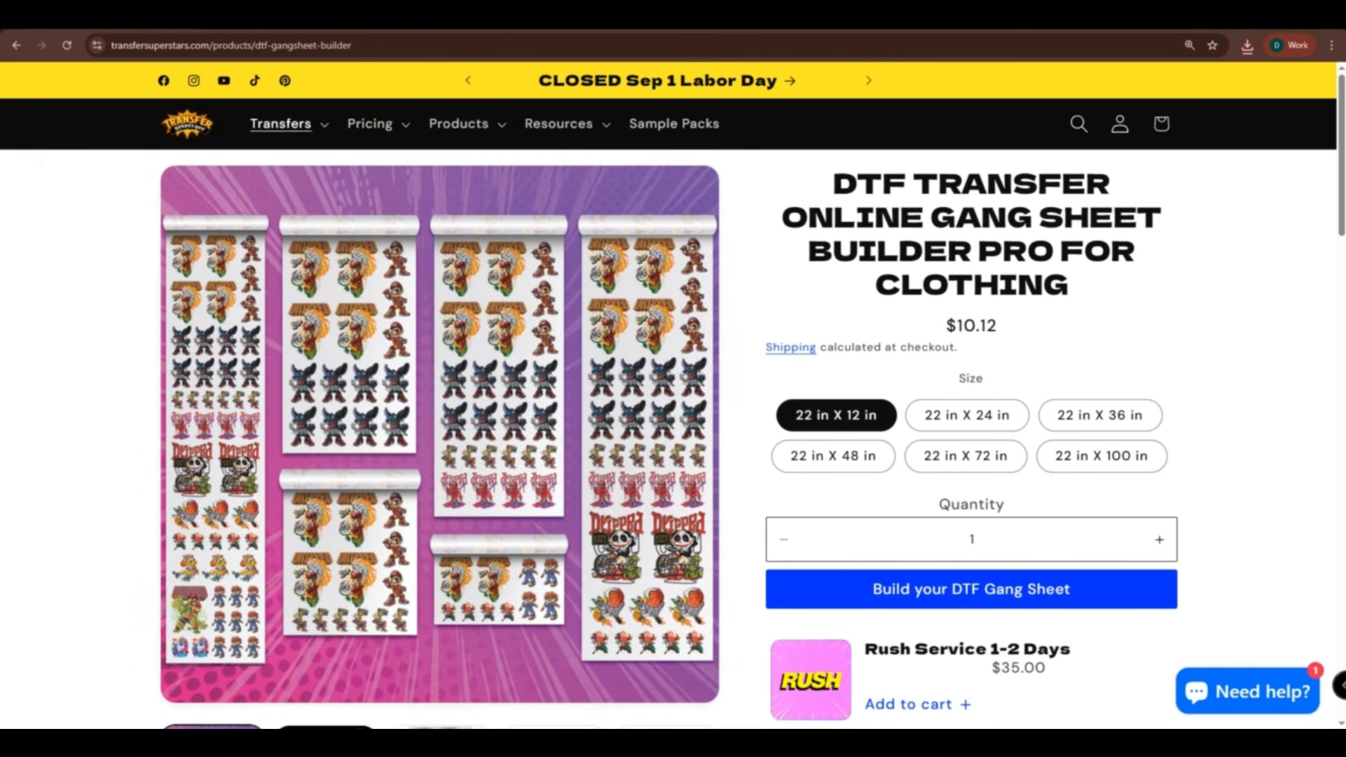
{"action": "left_click", "coordinate": [967, 415]}
{"action": "left_click", "coordinate": [1079, 414]}
{"action": "left_click", "coordinate": [833, 455]}
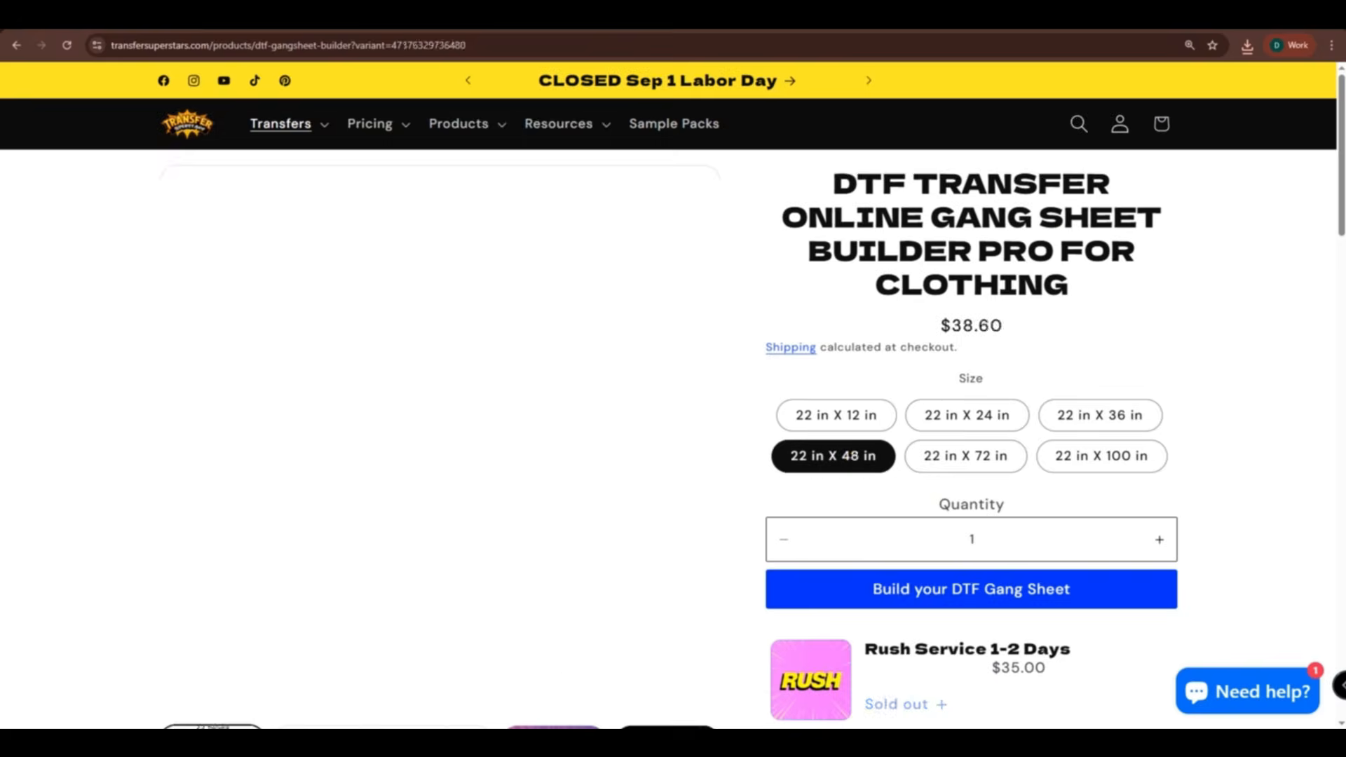
{"action": "left_click", "coordinate": [966, 456]}
{"action": "left_click", "coordinate": [1100, 456]}
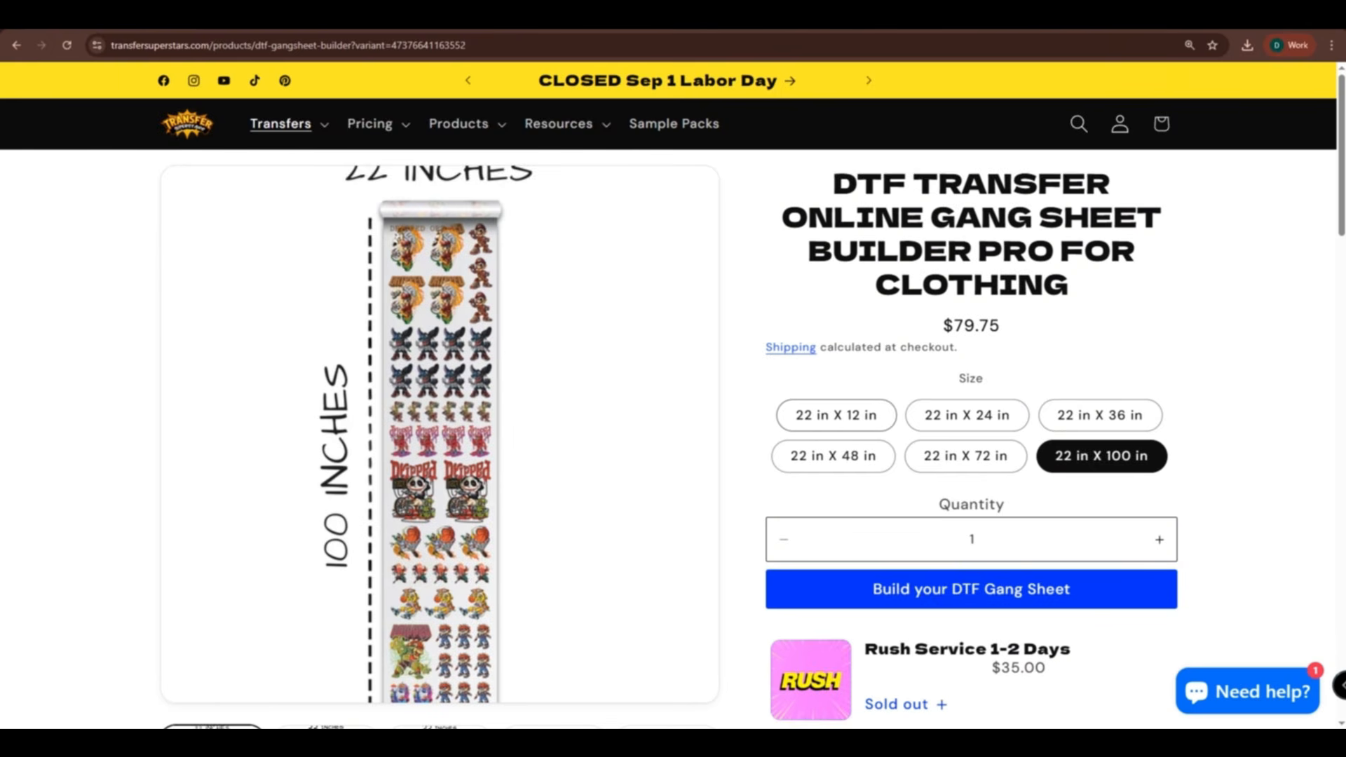
Choose the 22 in X 12 in size, open the gang sheet builder and place the uploaded skull design on the sheet
{"action": "left_click", "coordinate": [850, 420]}
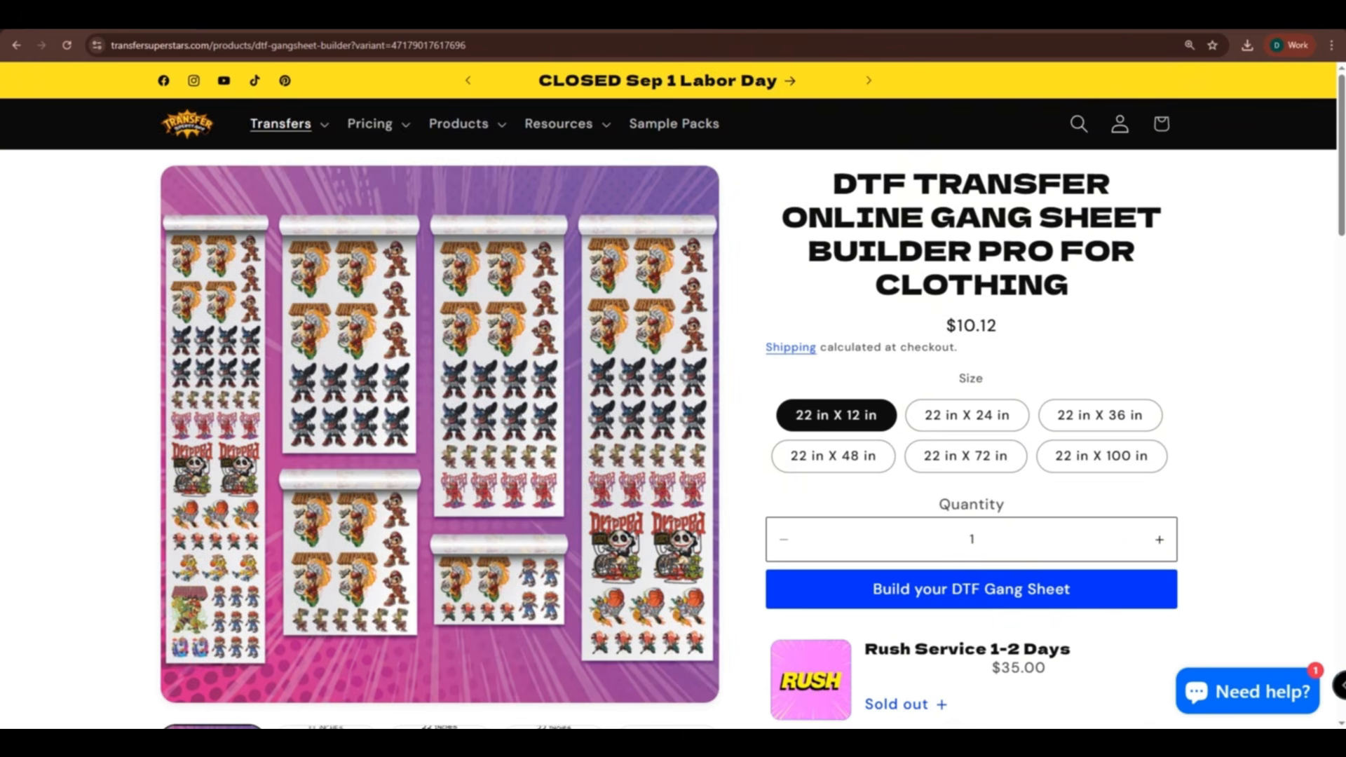
{"action": "left_click", "coordinate": [952, 587]}
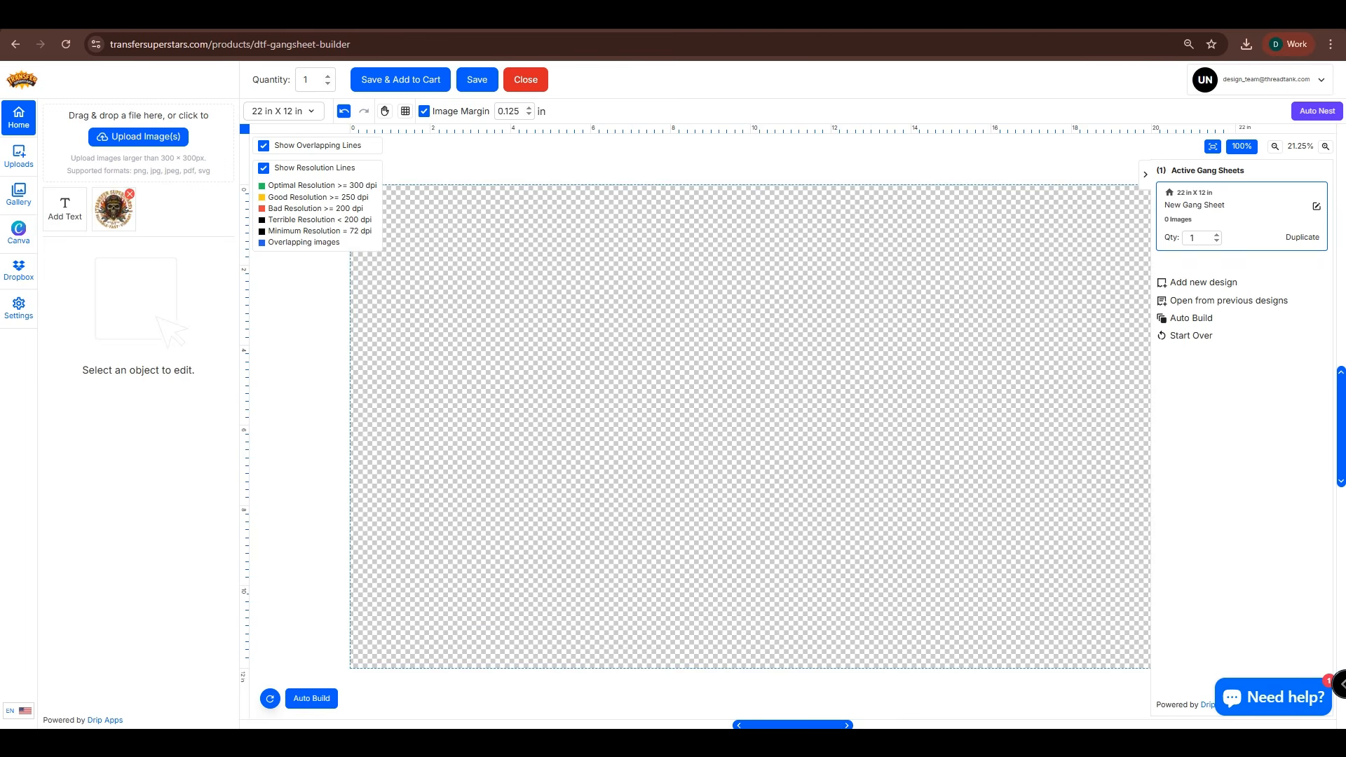
{"action": "left_click", "coordinate": [112, 215]}
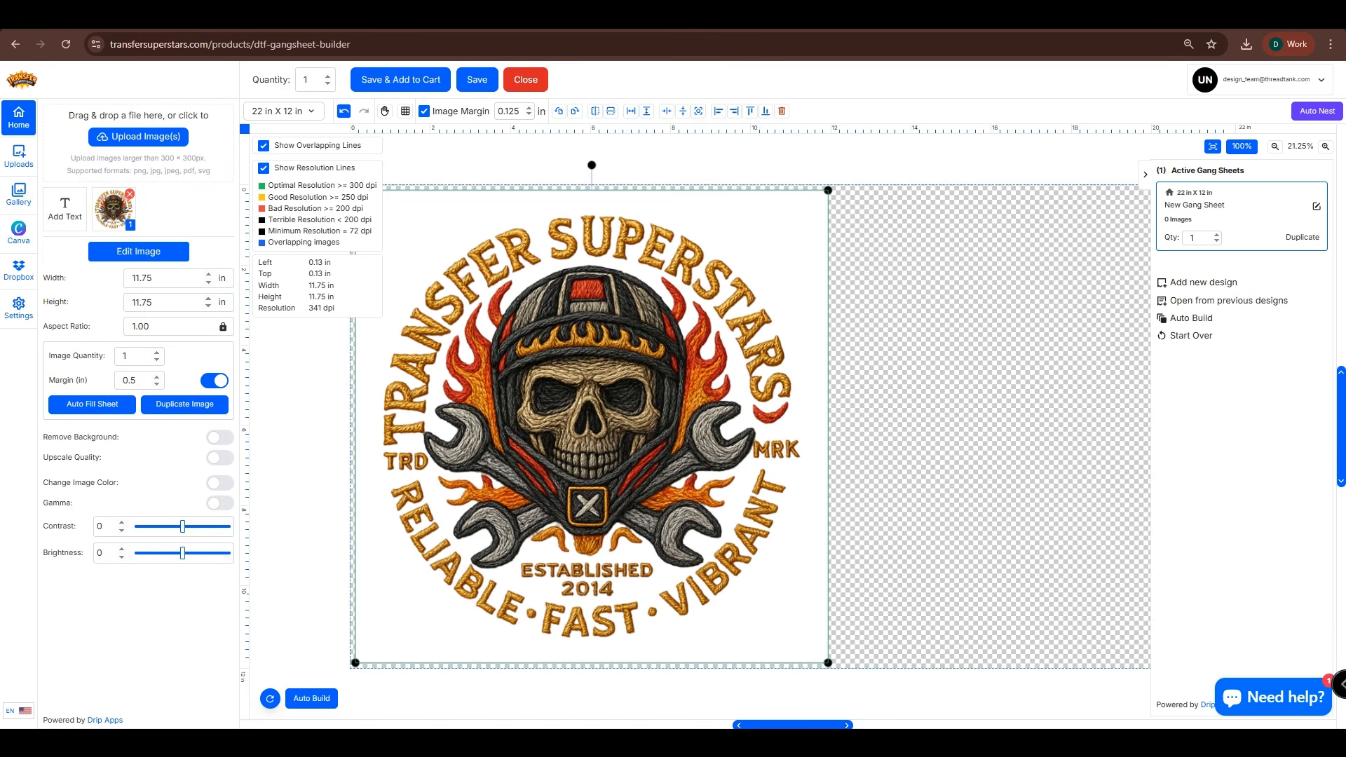
Edit the skull image to remove its white background and apply the change to the gang sheet
{"action": "left_click", "coordinate": [138, 251]}
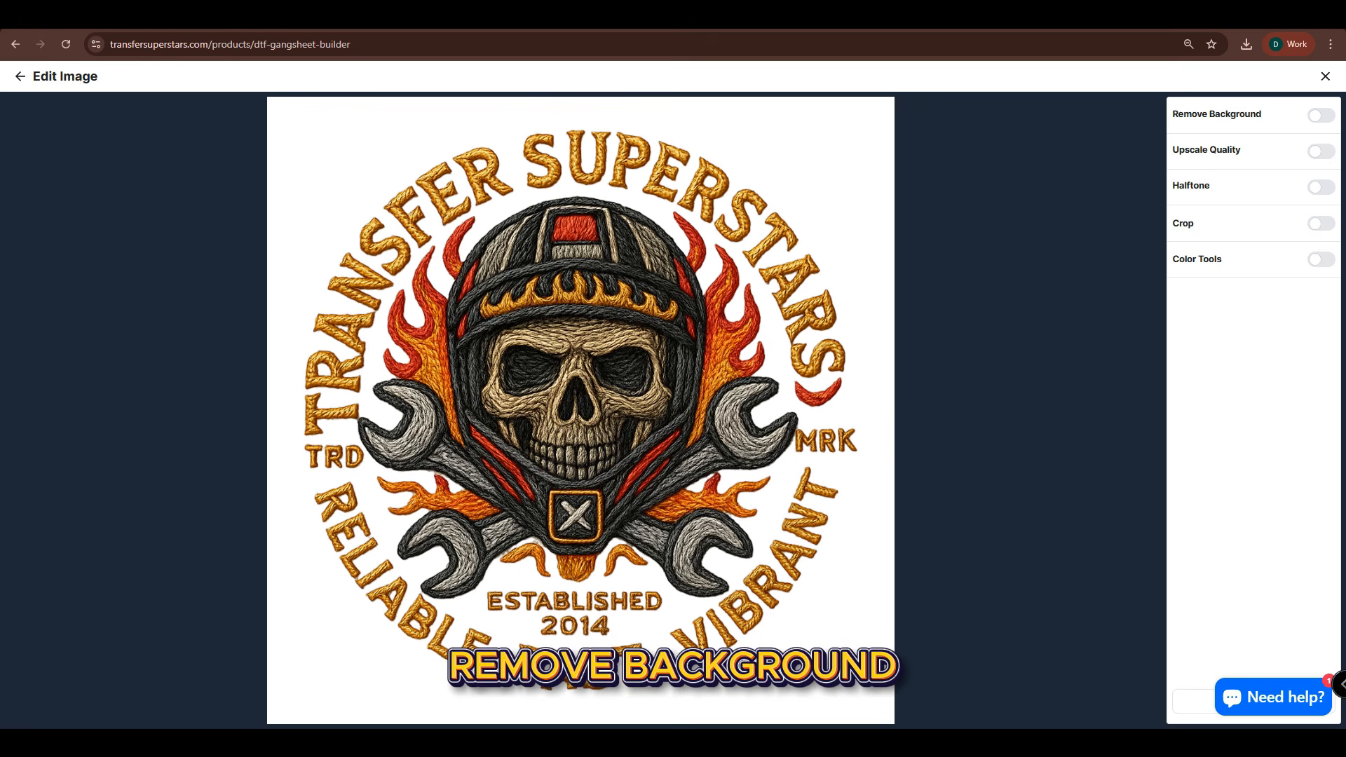
{"action": "left_click", "coordinate": [1321, 116]}
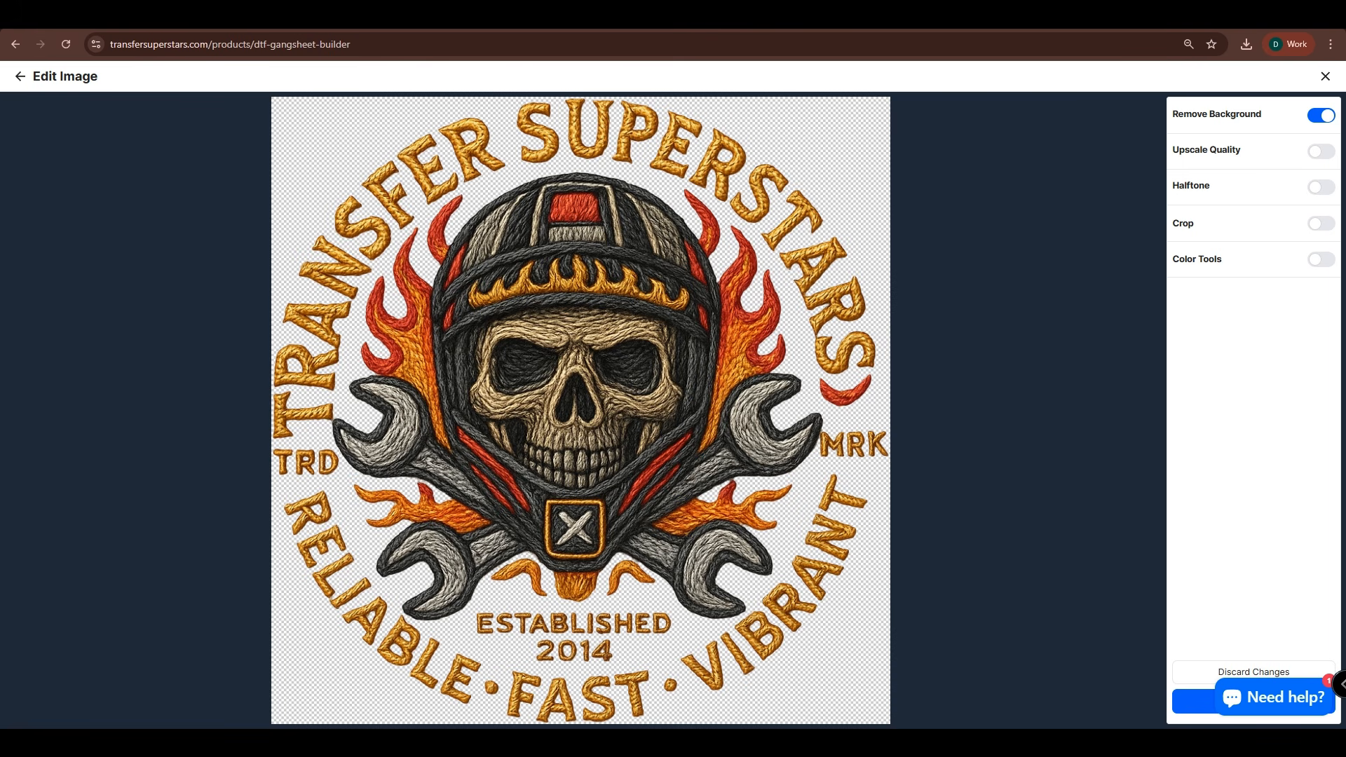
{"action": "left_click", "coordinate": [1196, 700]}
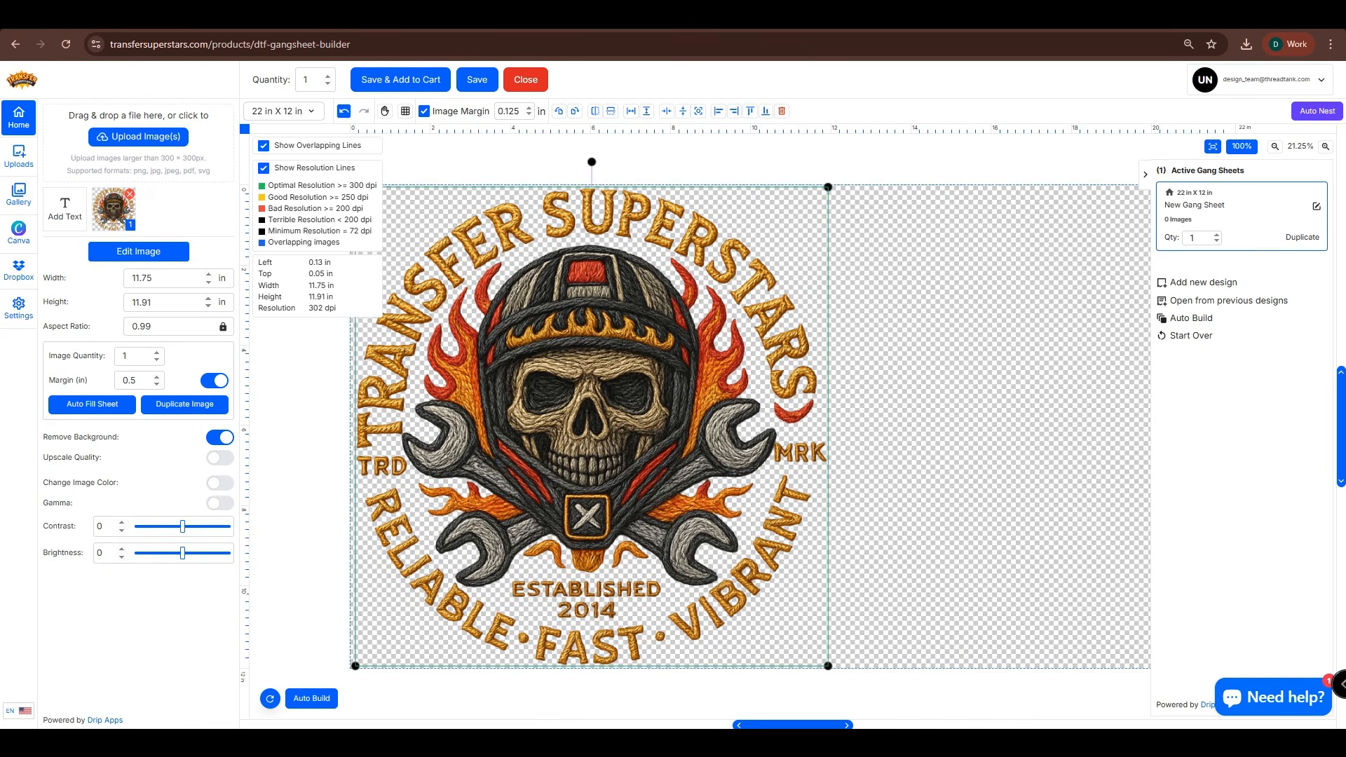
Save the gang sheet, agree to the artwork rights and print terms, and add it to the cart
{"action": "left_click", "coordinate": [499, 413]}
{"action": "left_click", "coordinate": [401, 79]}
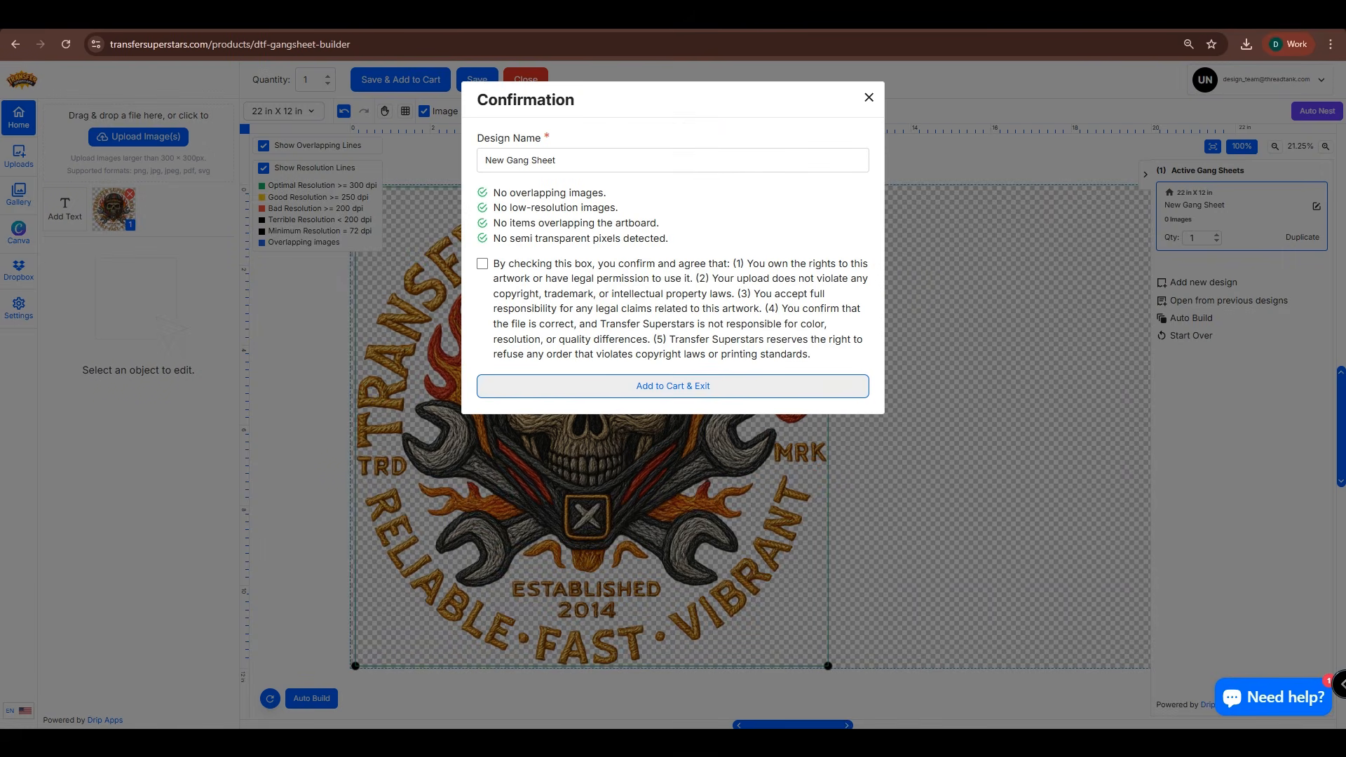
{"action": "left_click", "coordinate": [482, 264]}
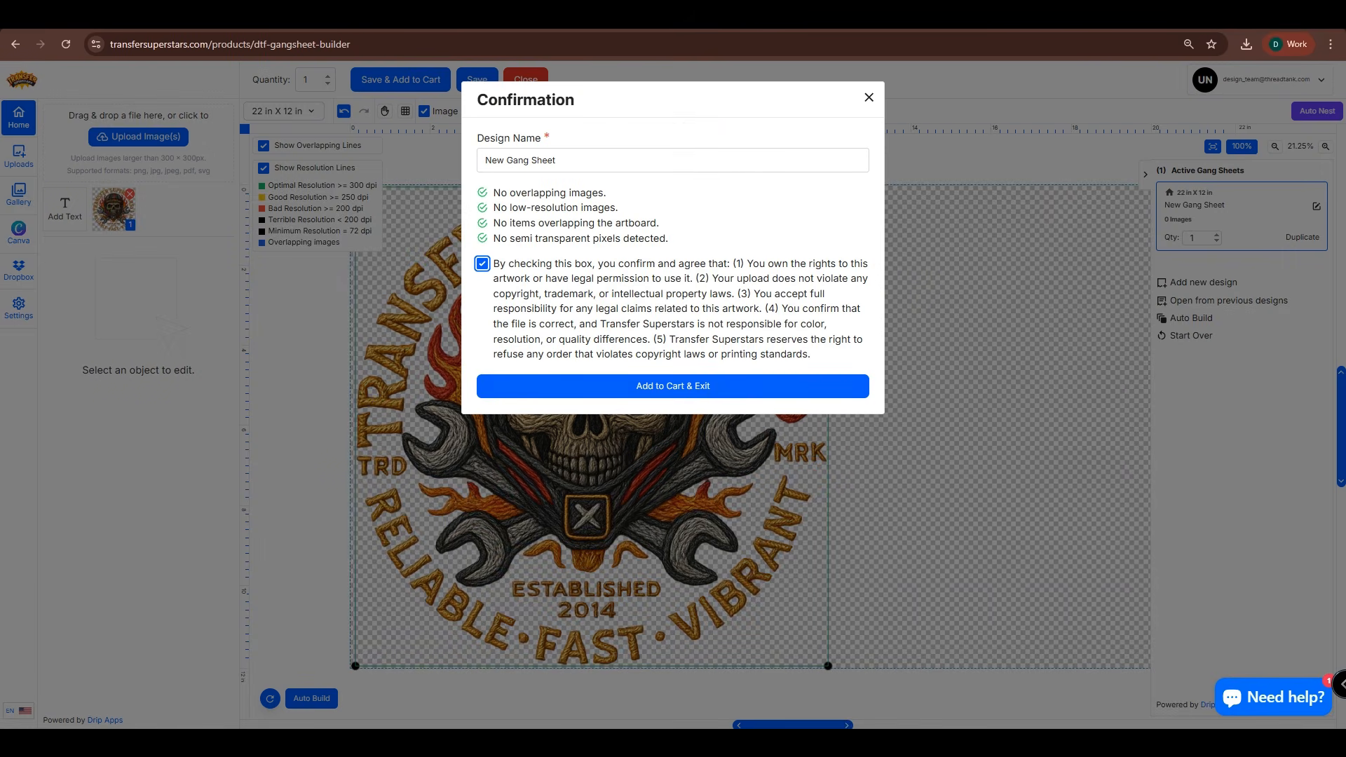
{"action": "left_click", "coordinate": [709, 385]}
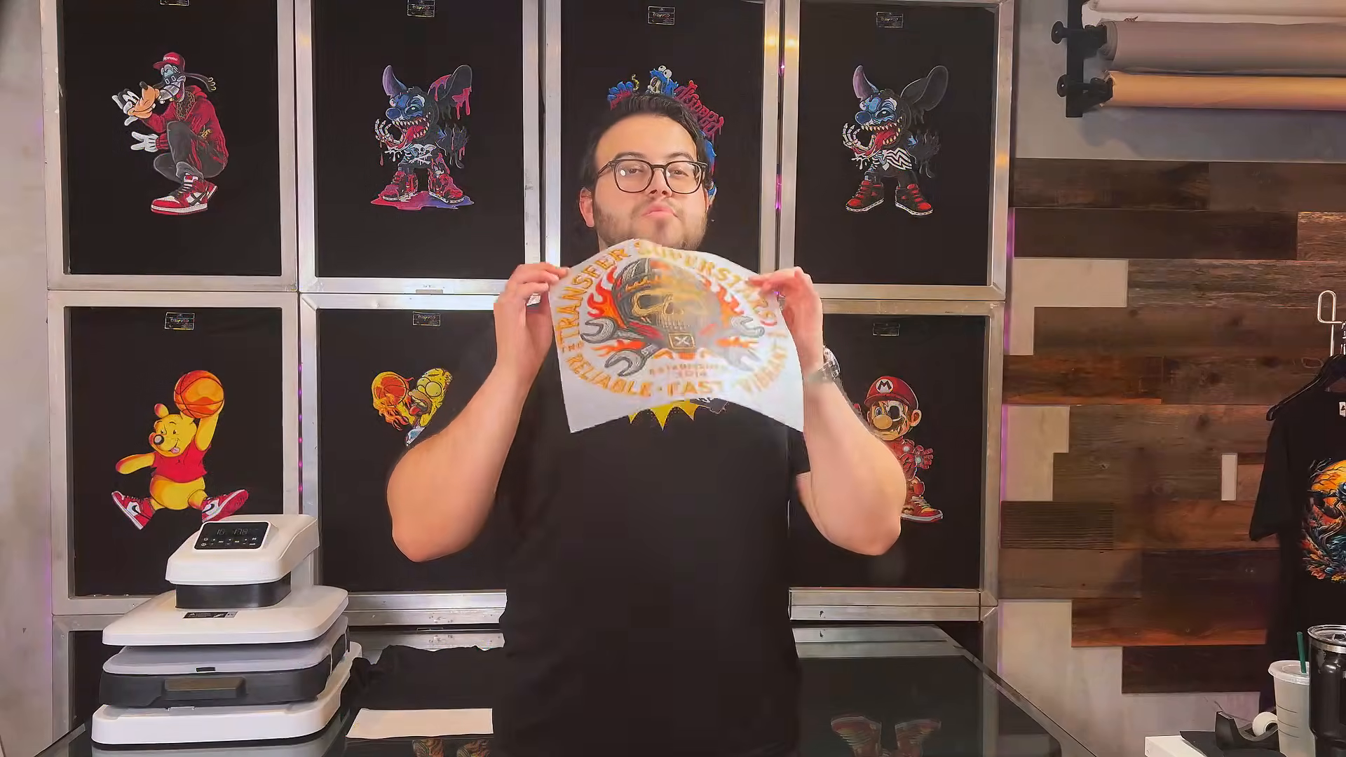